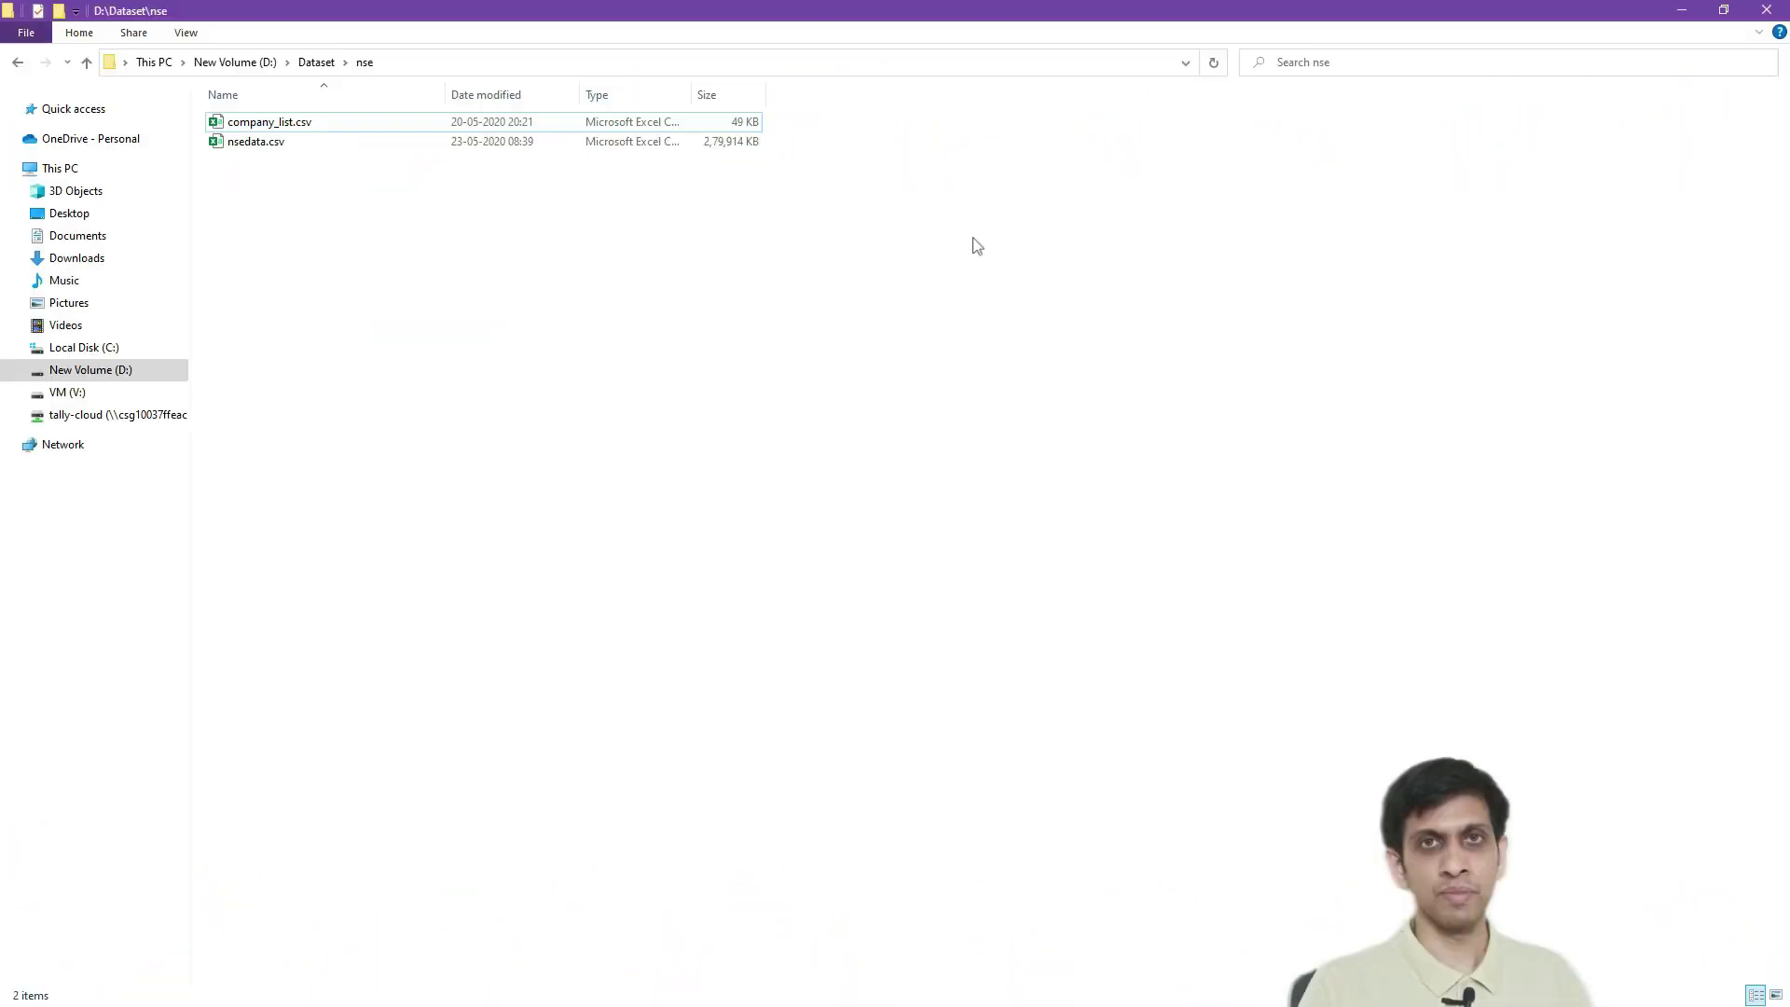
Open nsedata.csv in Notepad++ and go to the end of the file to inspect its raw rows
{"action": "left_click", "coordinate": [253, 152]}
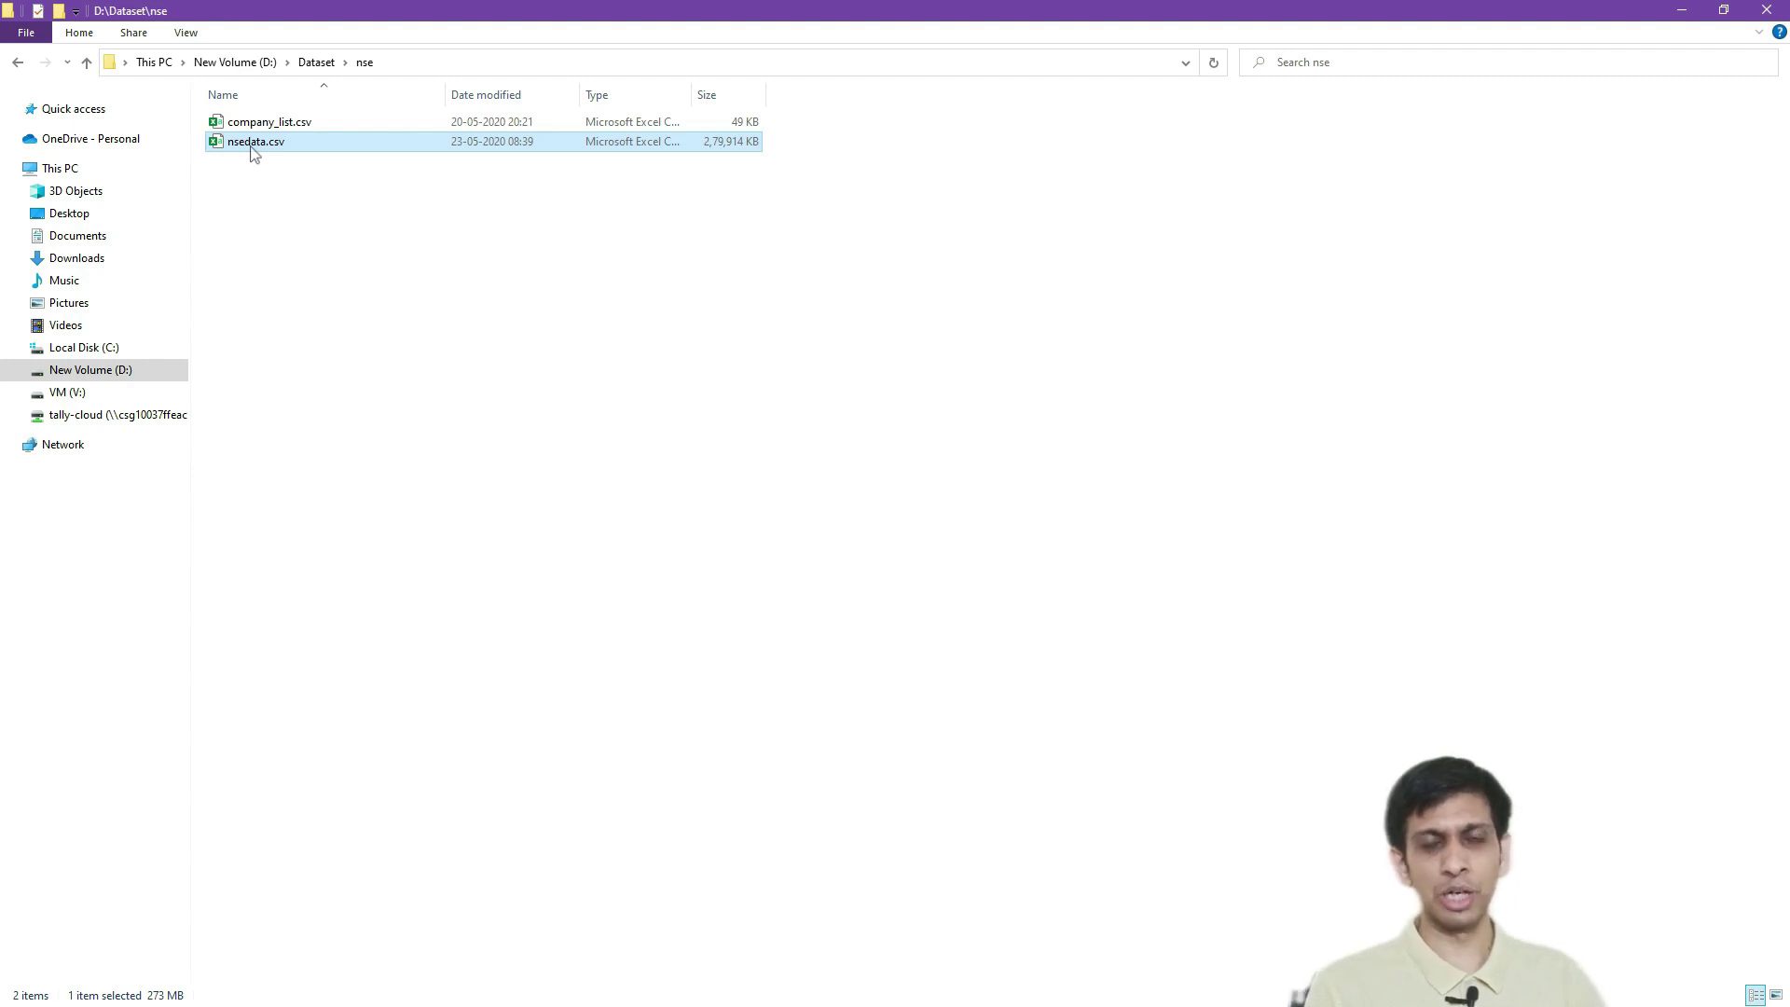
{"action": "right_click", "coordinate": [250, 152]}
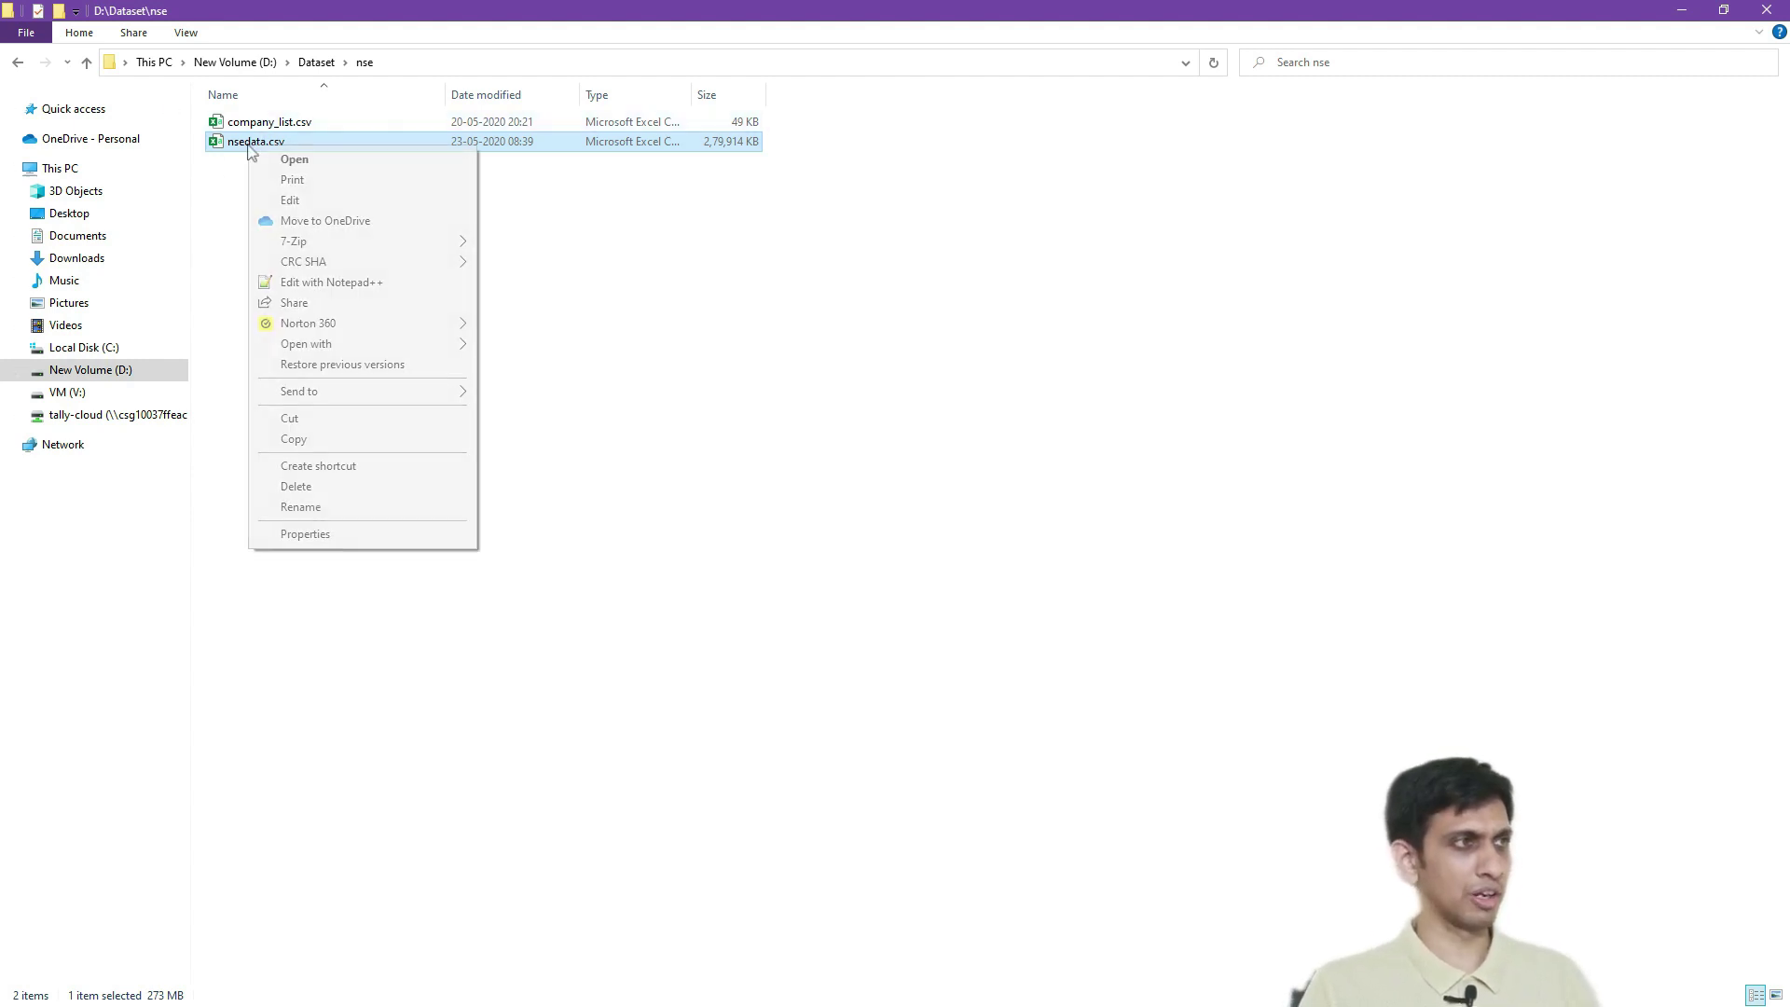
{"action": "left_click", "coordinate": [409, 286]}
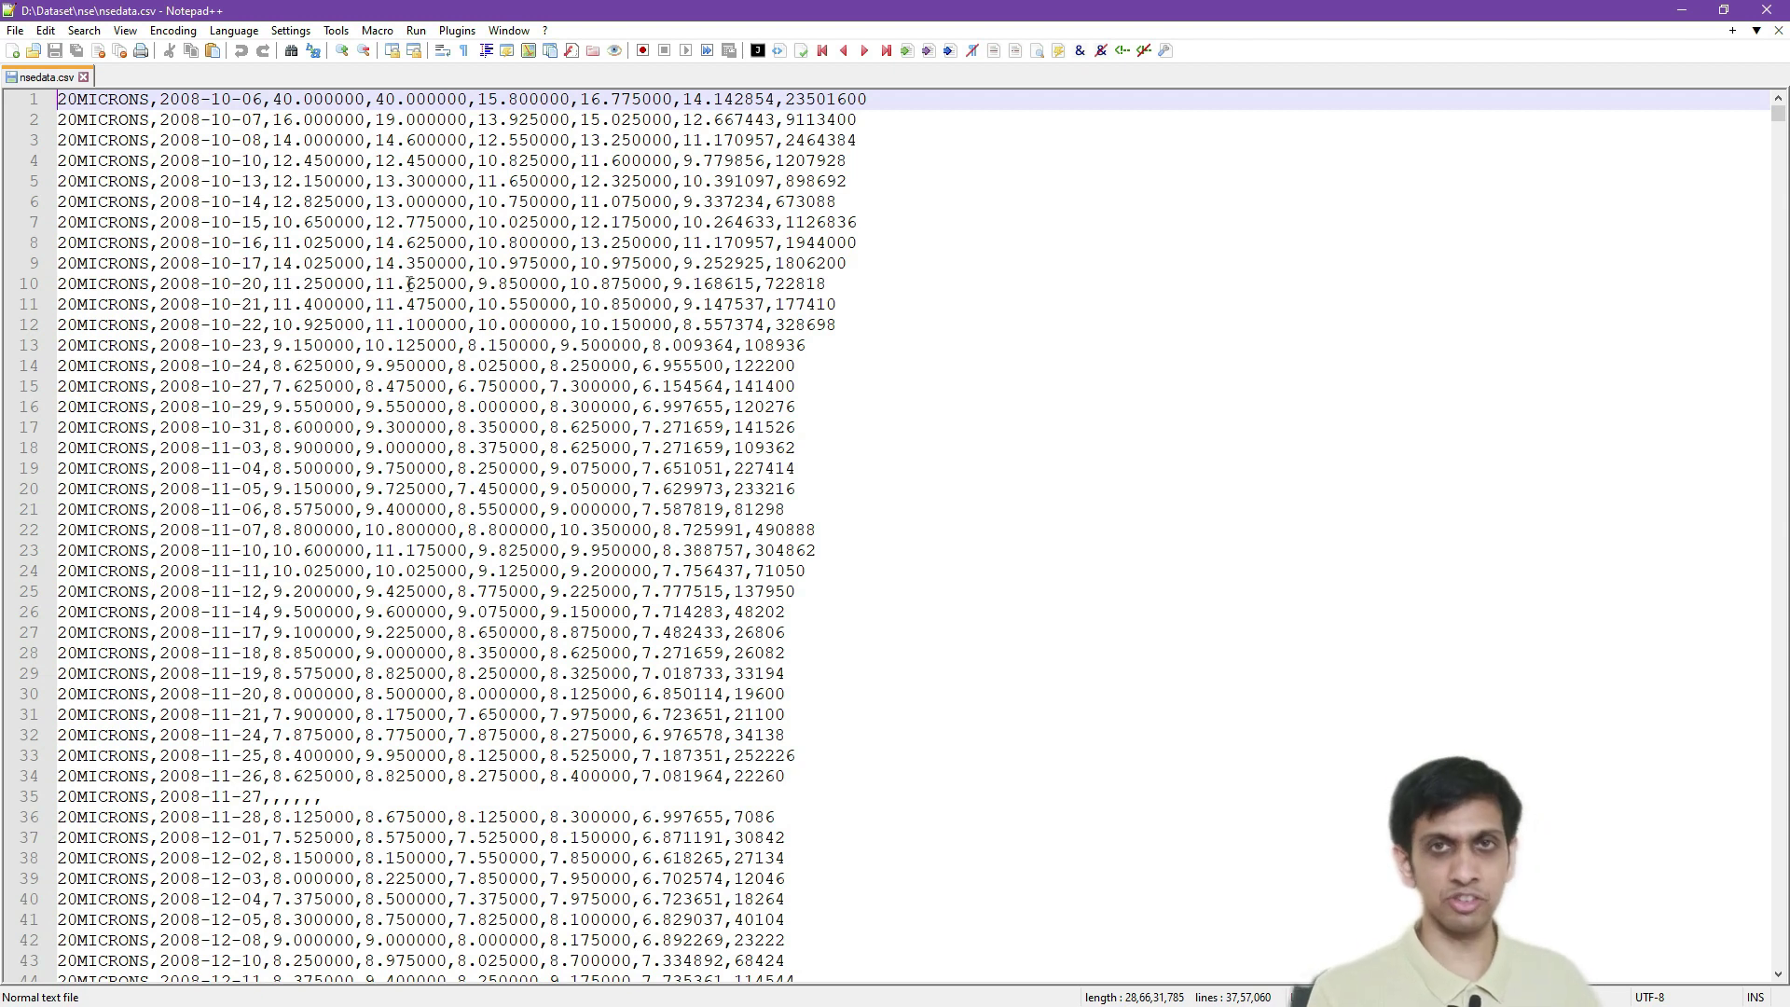
{"action": "key", "text": "ctrl+End"}
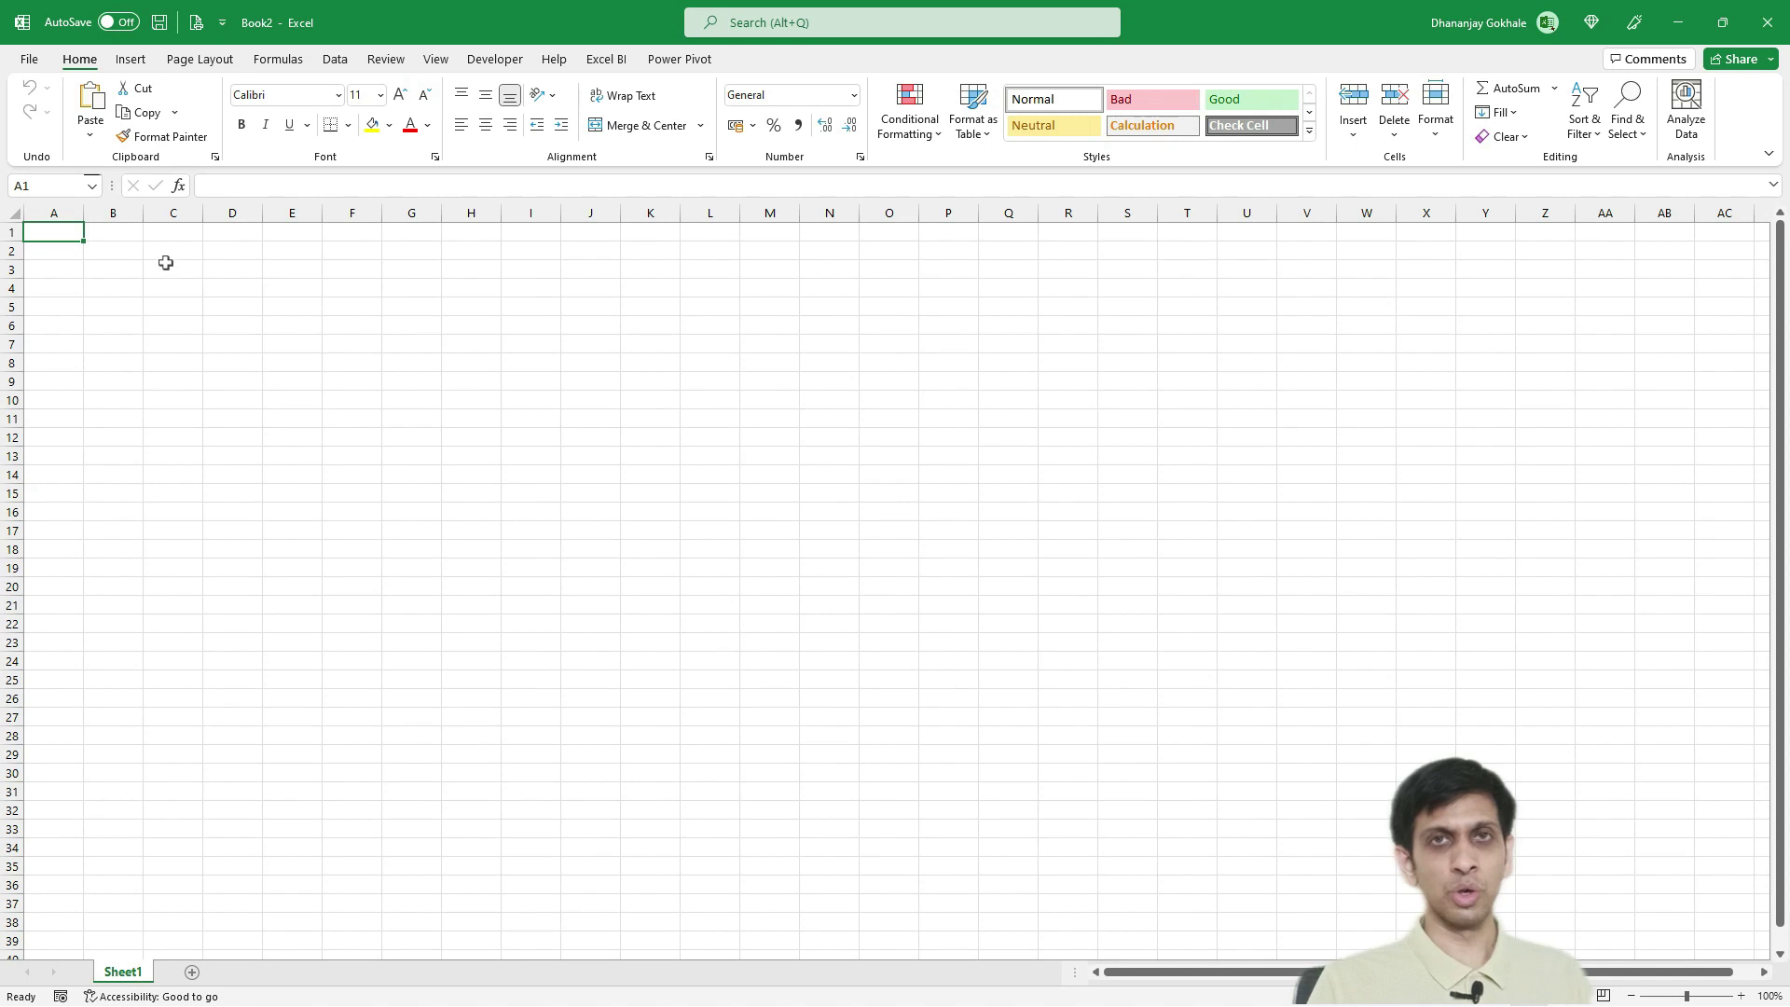
In Excel, import nsedata.csv from D:\Dataset\nse as text/CSV data and open it in the Power Query Editor for transformation
{"action": "left_click", "coordinate": [335, 60]}
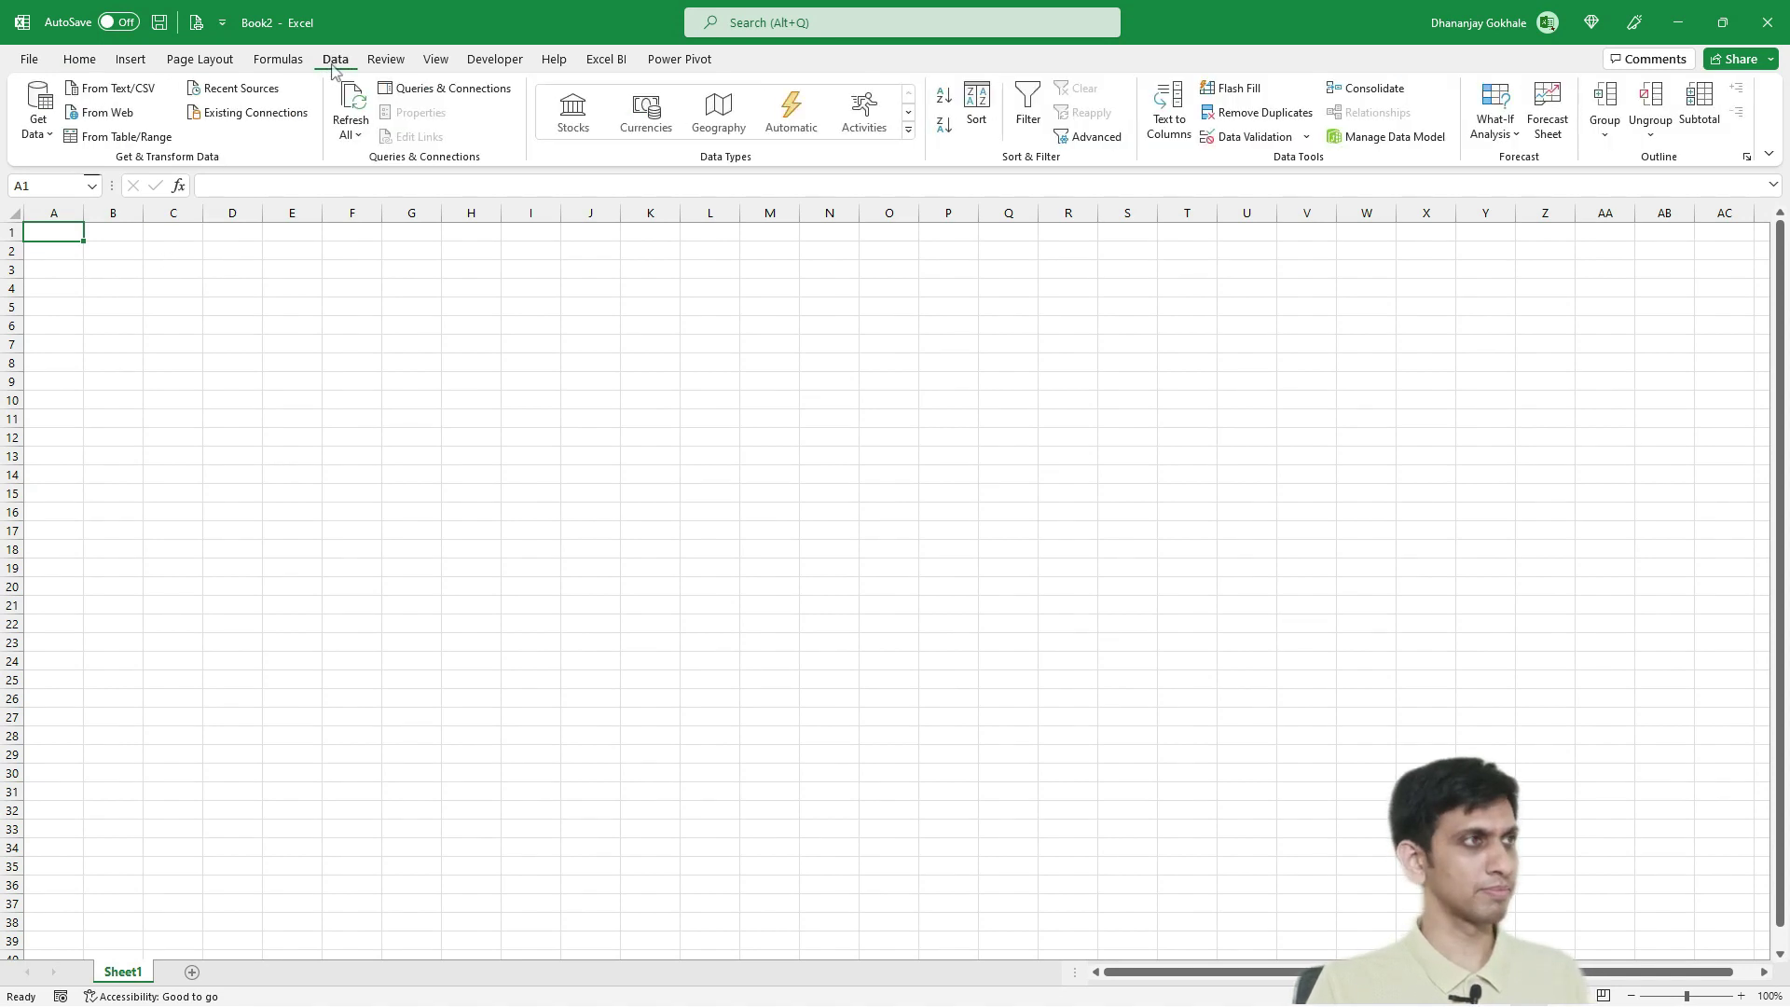
{"action": "left_click", "coordinate": [128, 90]}
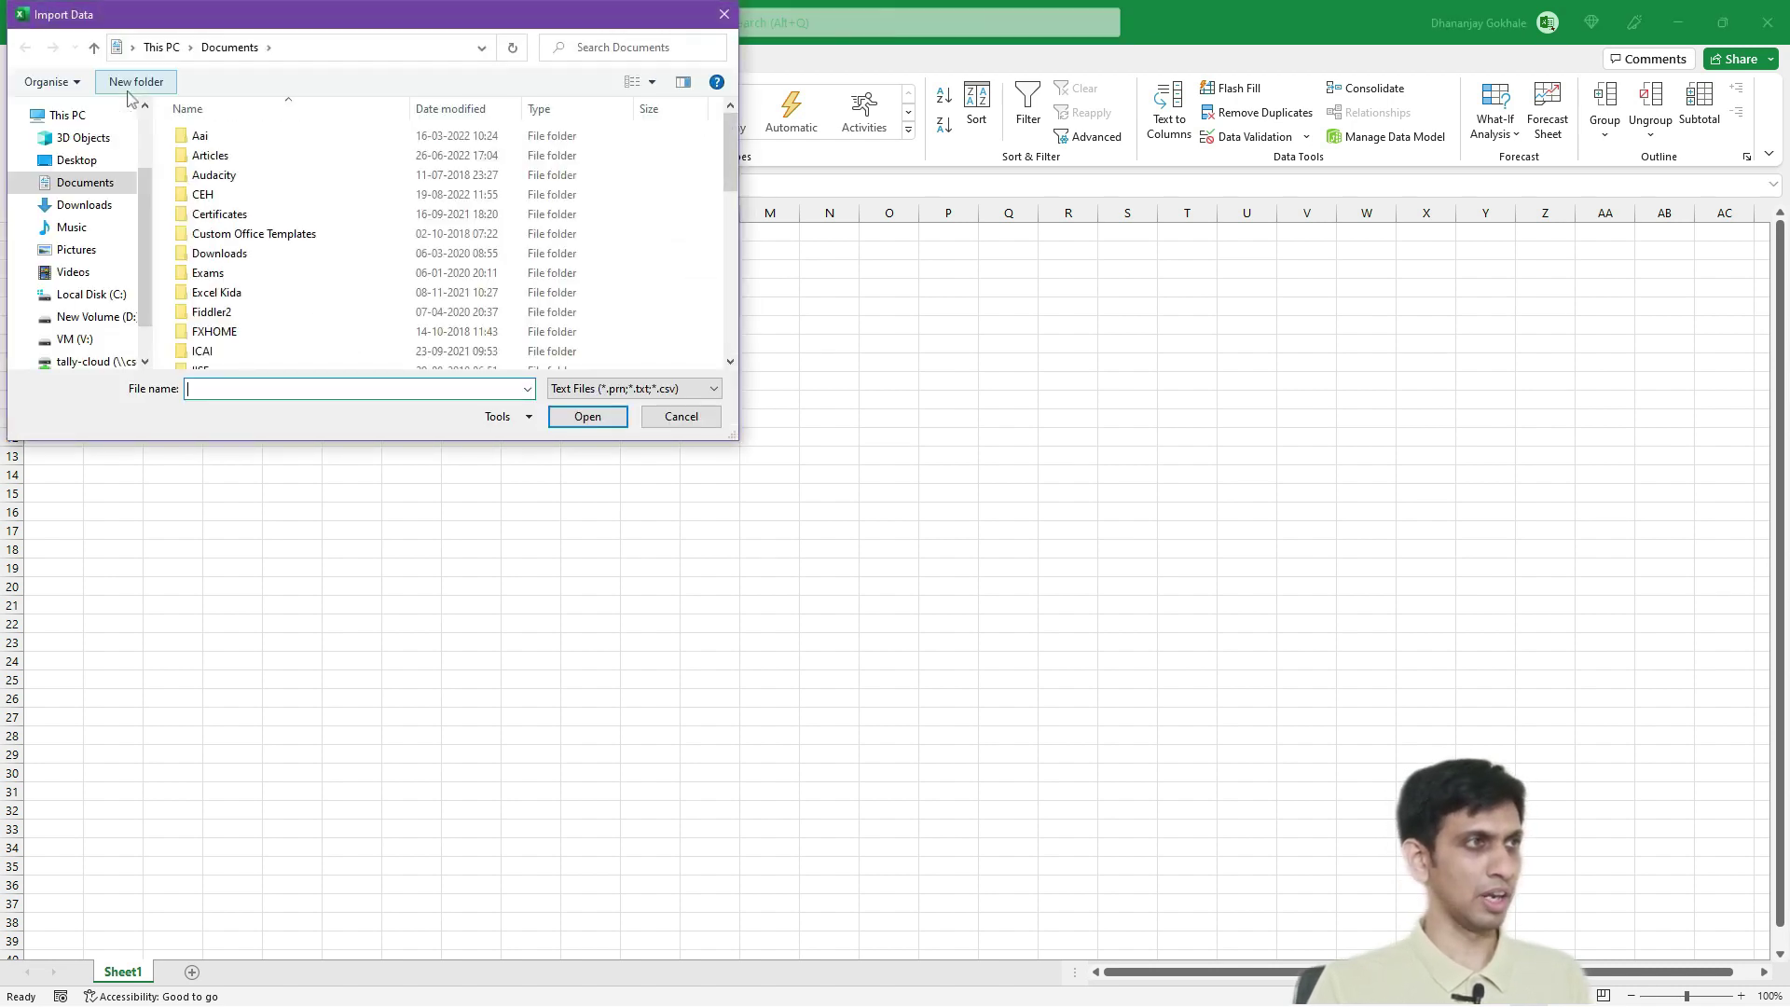
{"action": "left_click", "coordinate": [93, 316]}
{"action": "double_click", "coordinate": [224, 156]}
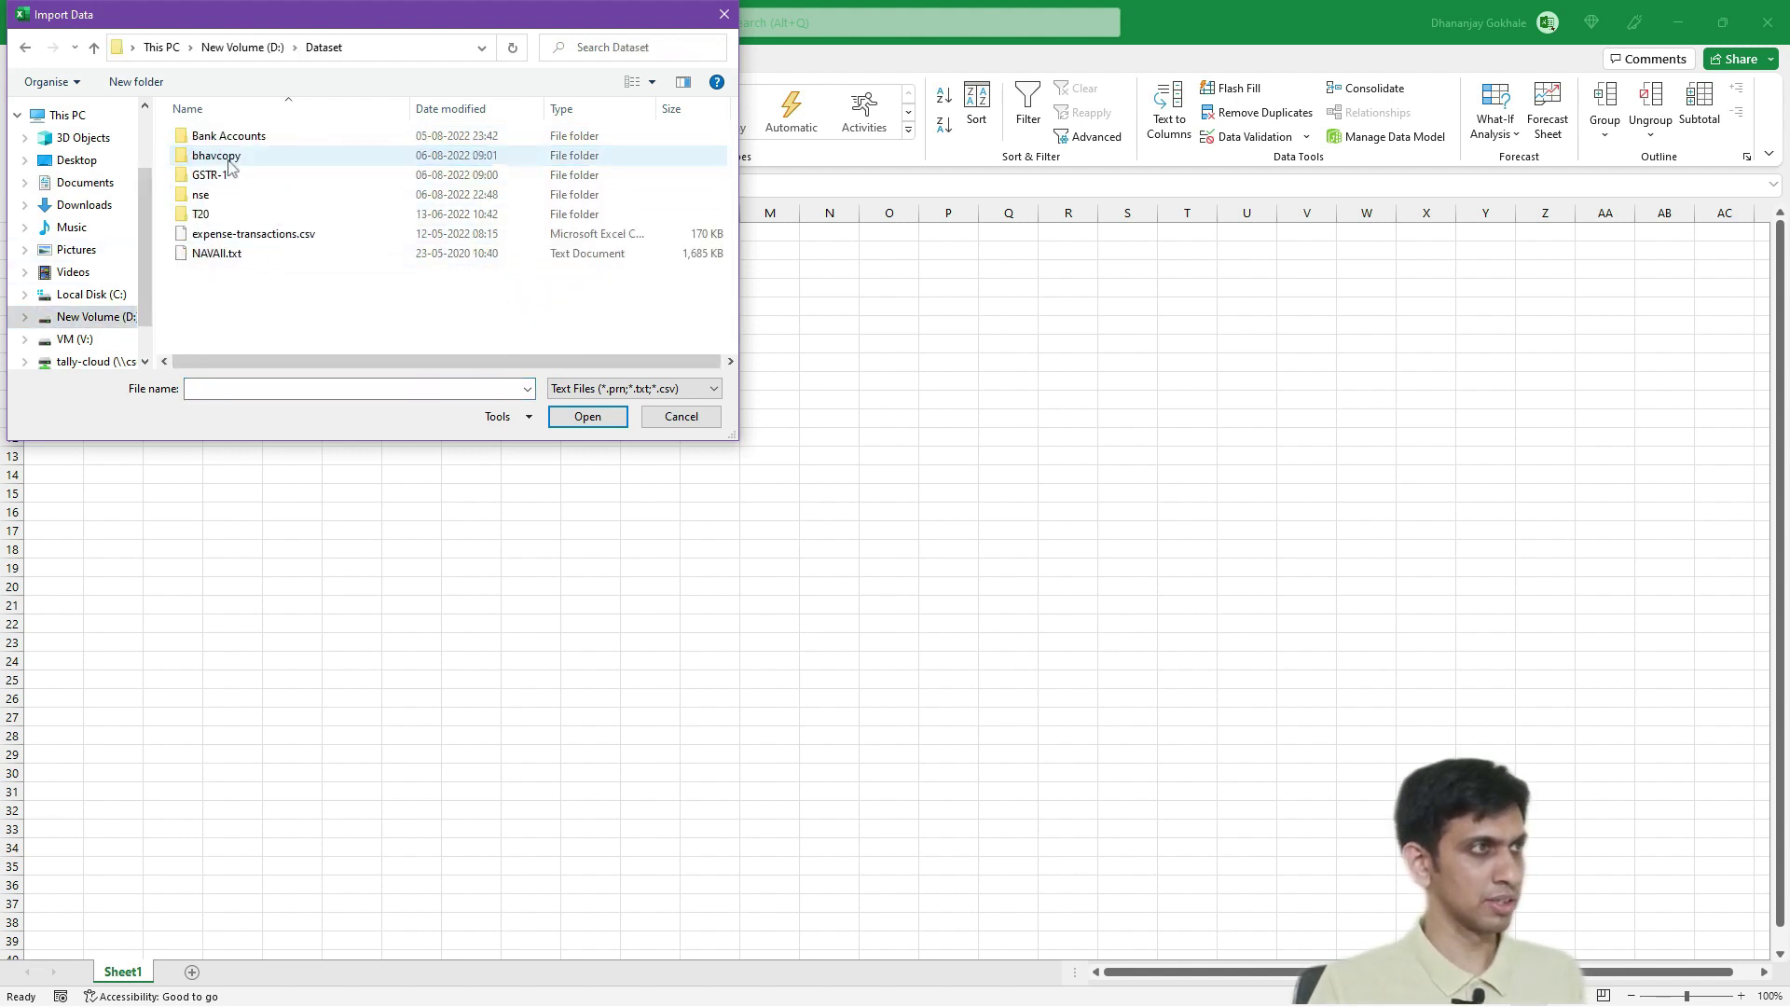
{"action": "double_click", "coordinate": [222, 195]}
{"action": "left_click", "coordinate": [222, 156]}
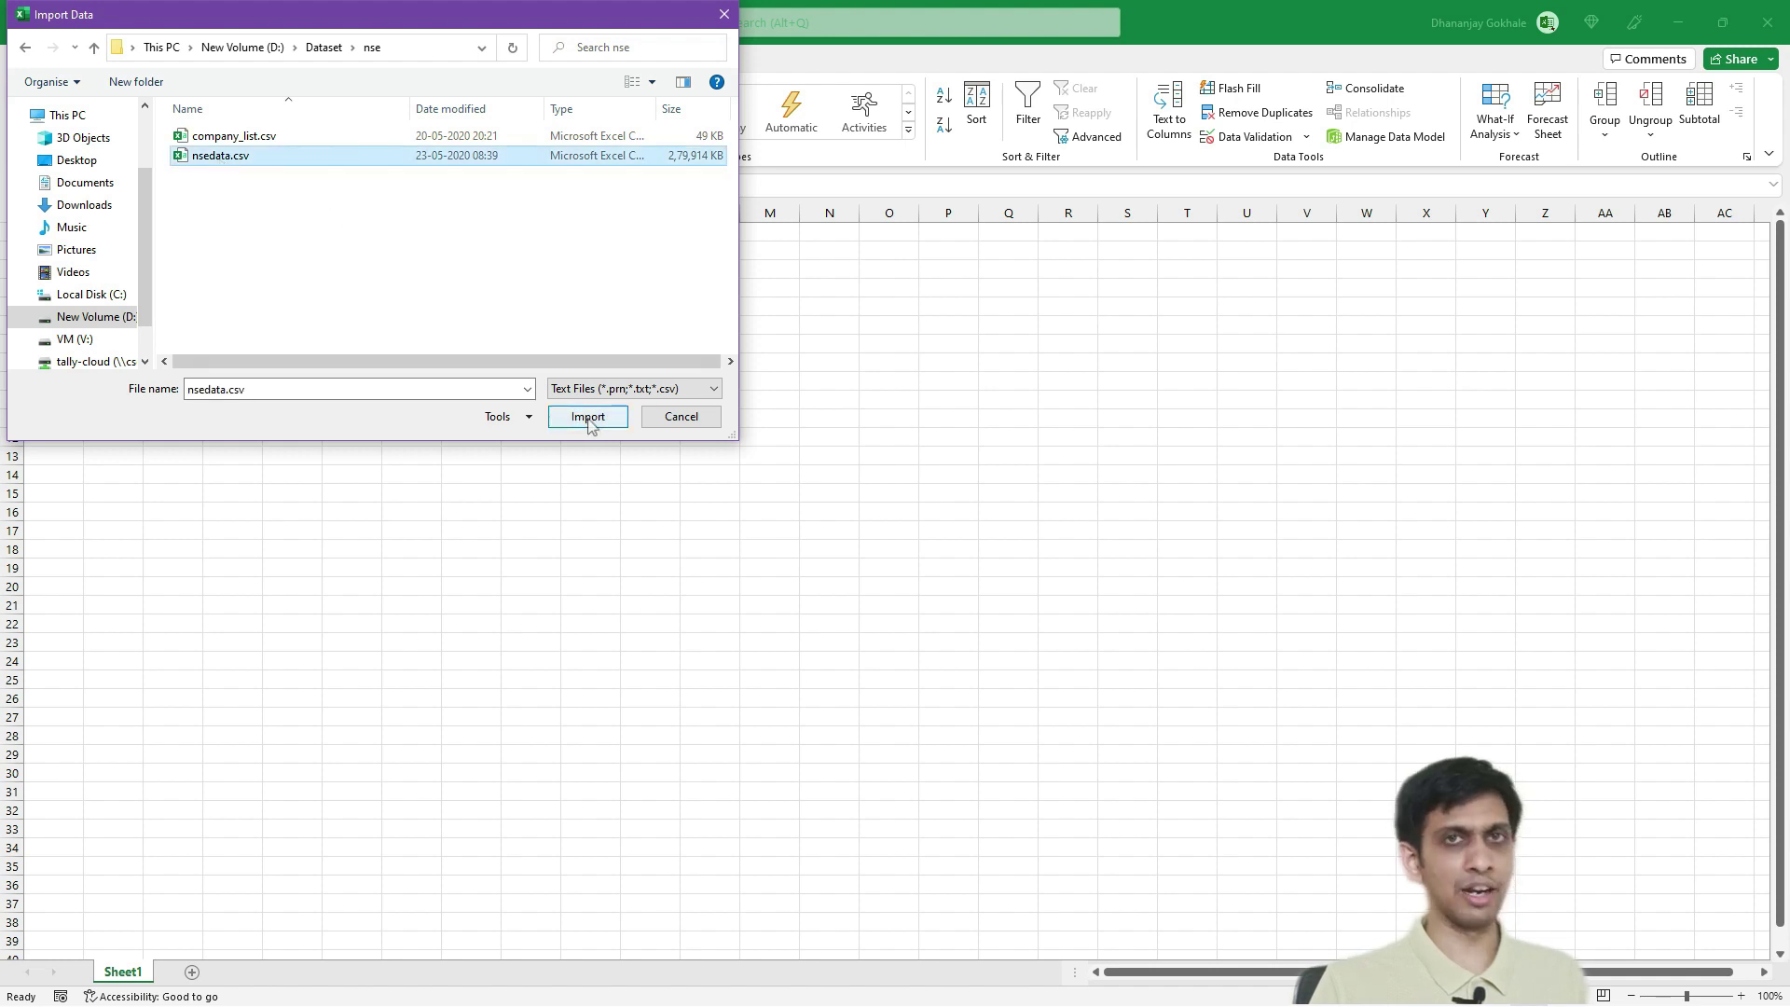
{"action": "left_click", "coordinate": [588, 418]}
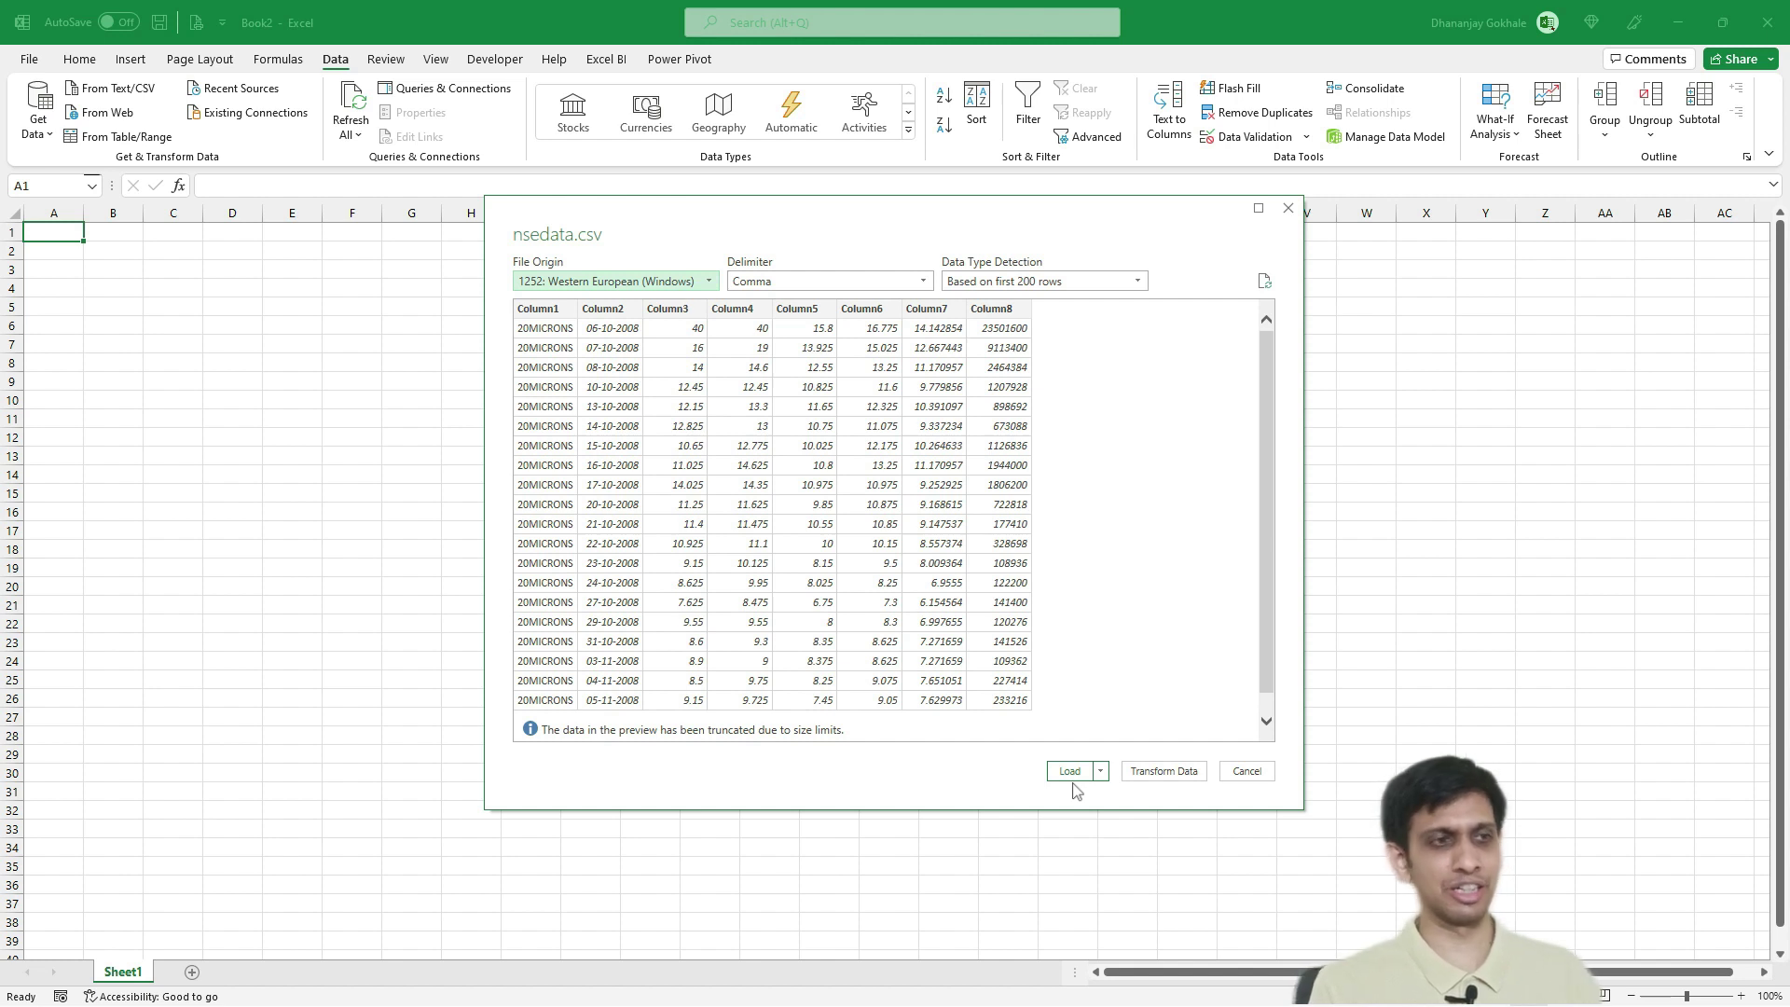
{"action": "left_click", "coordinate": [1163, 772]}
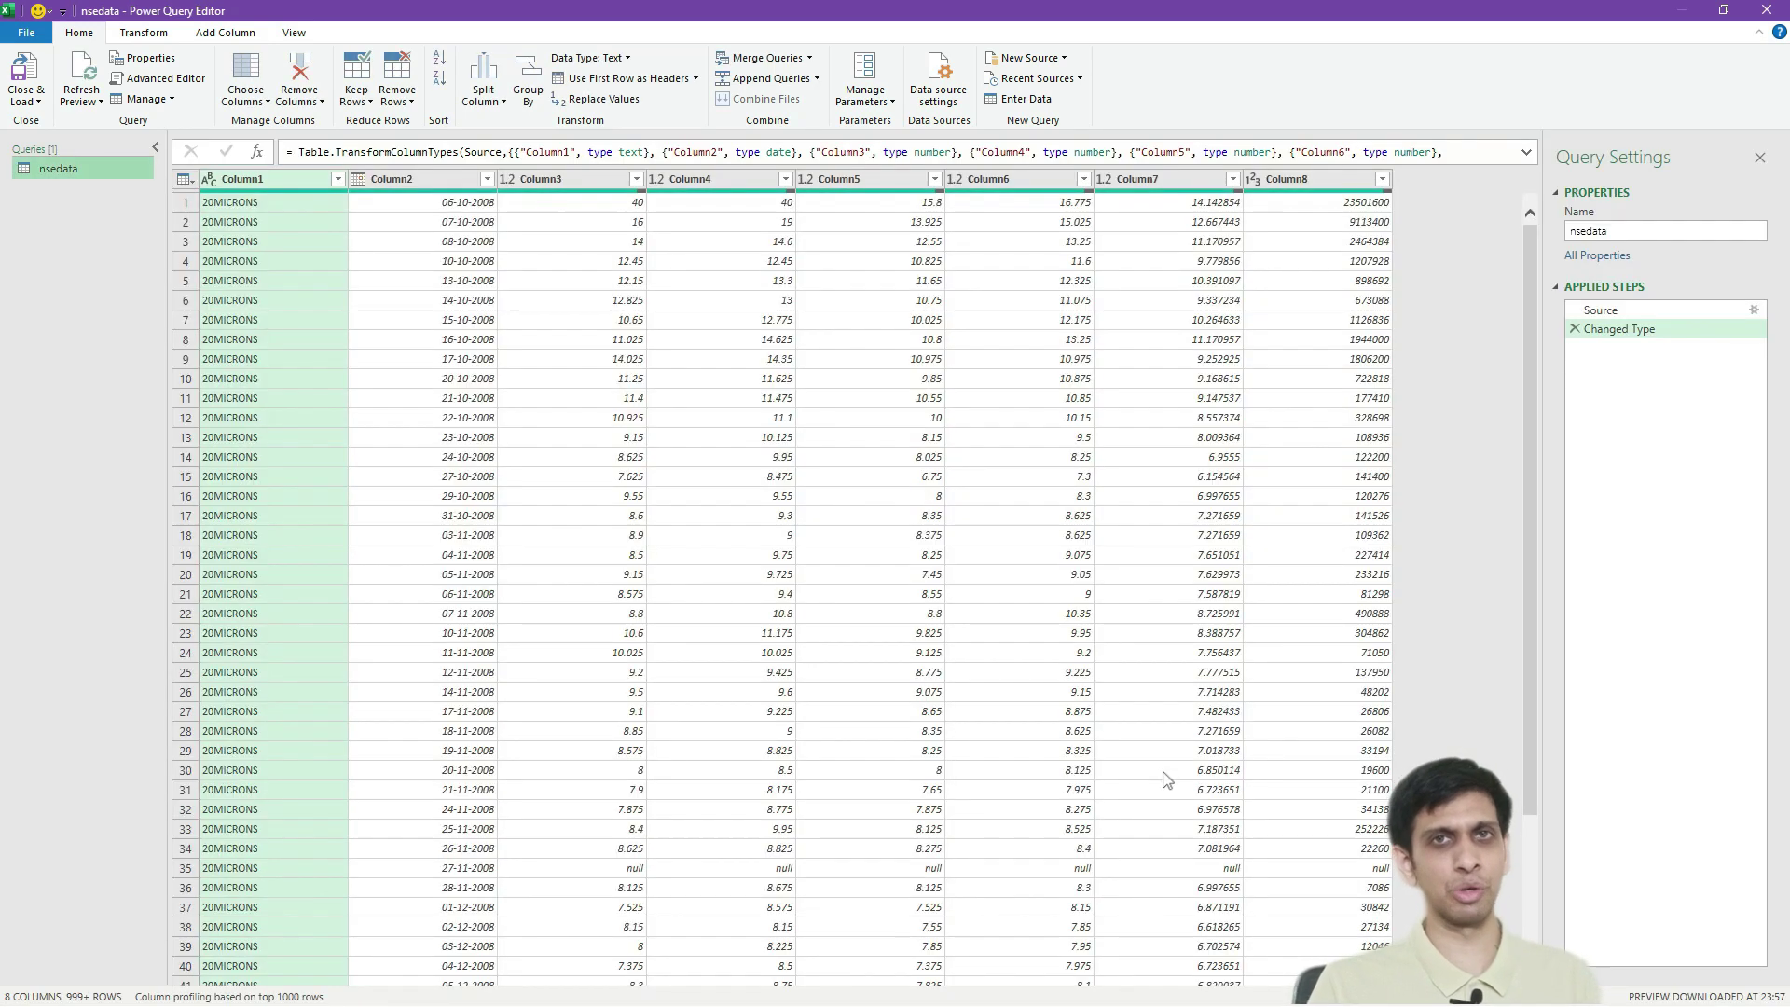
Rename Column1 as Symbol and Column2 as Date in the nsedata query
{"action": "left_click", "coordinate": [337, 224]}
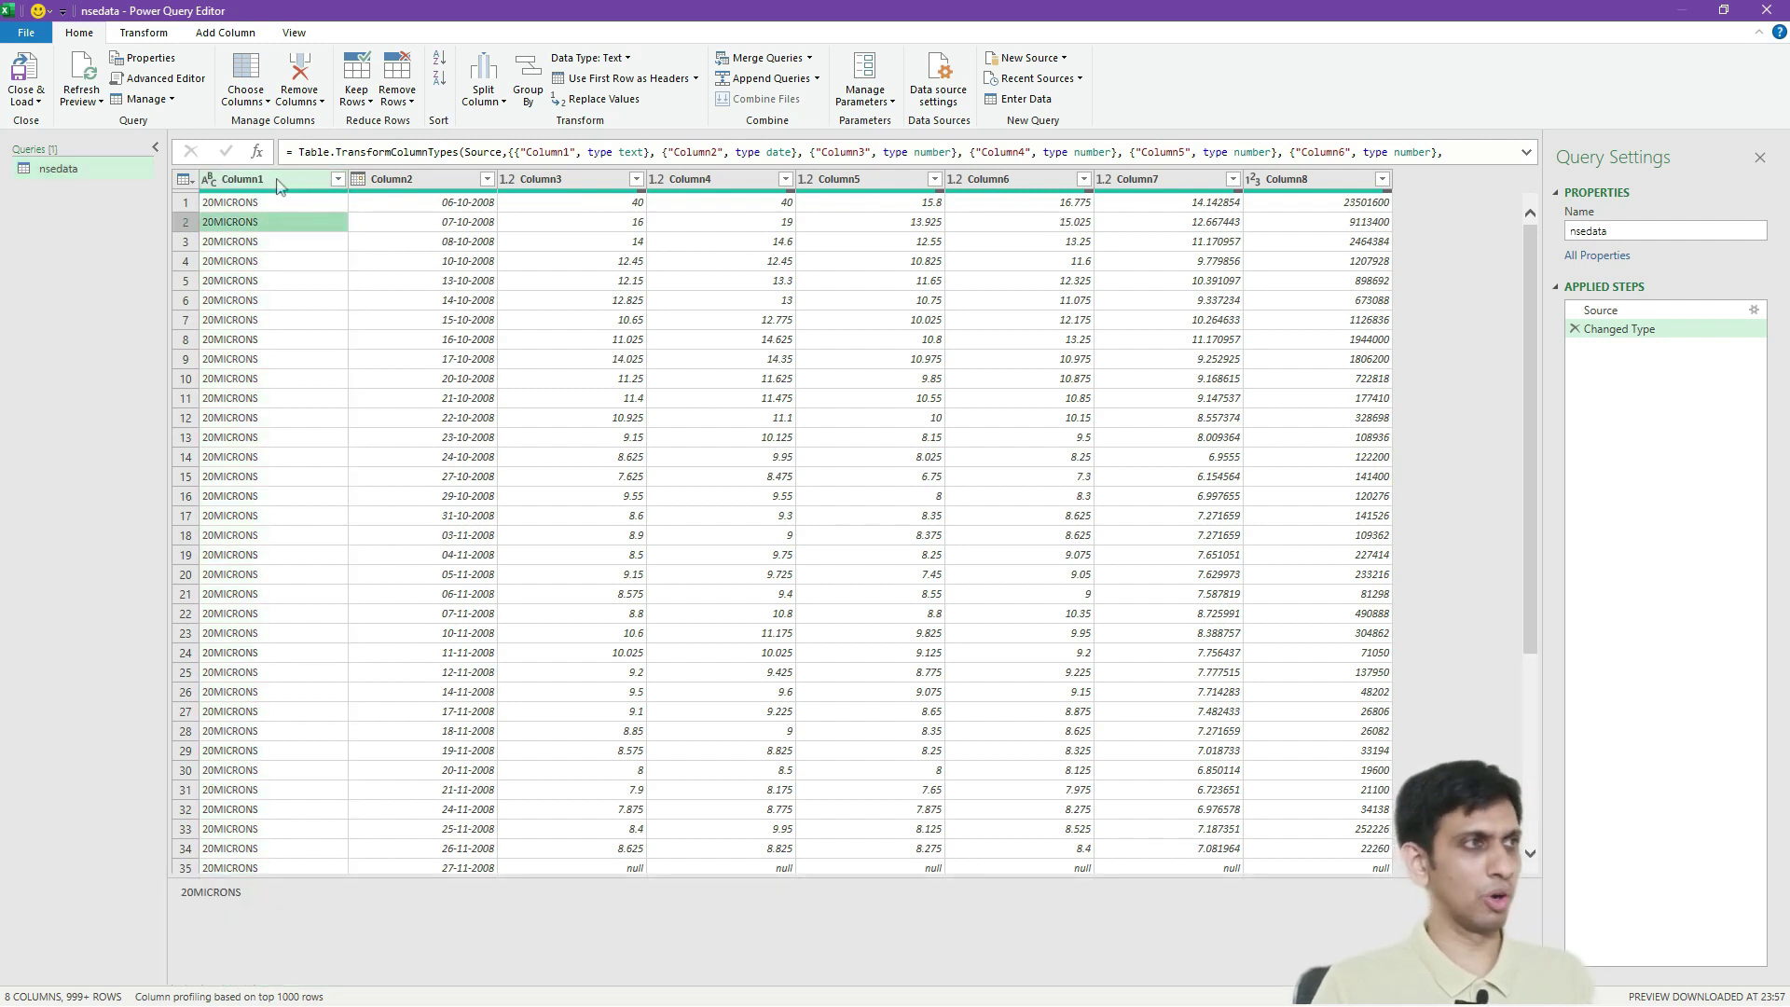
{"action": "left_click", "coordinate": [261, 182]}
{"action": "double_click", "coordinate": [261, 179]}
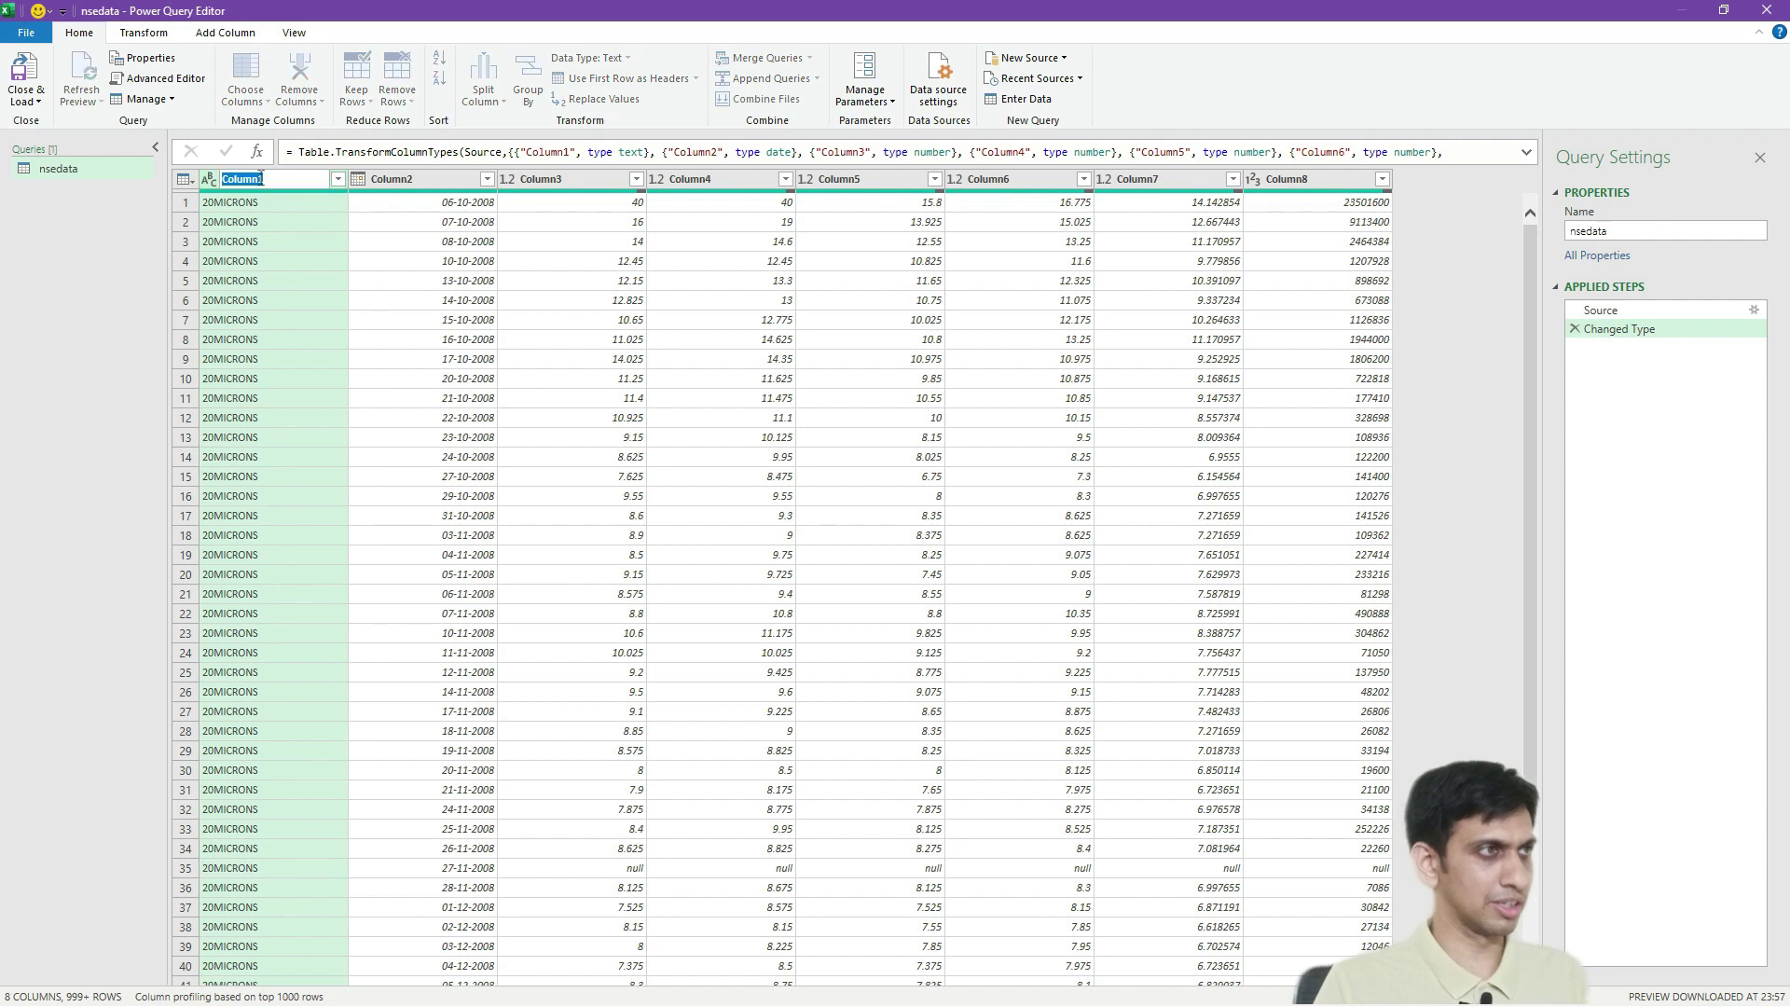
{"action": "type", "text": "Symbo"}
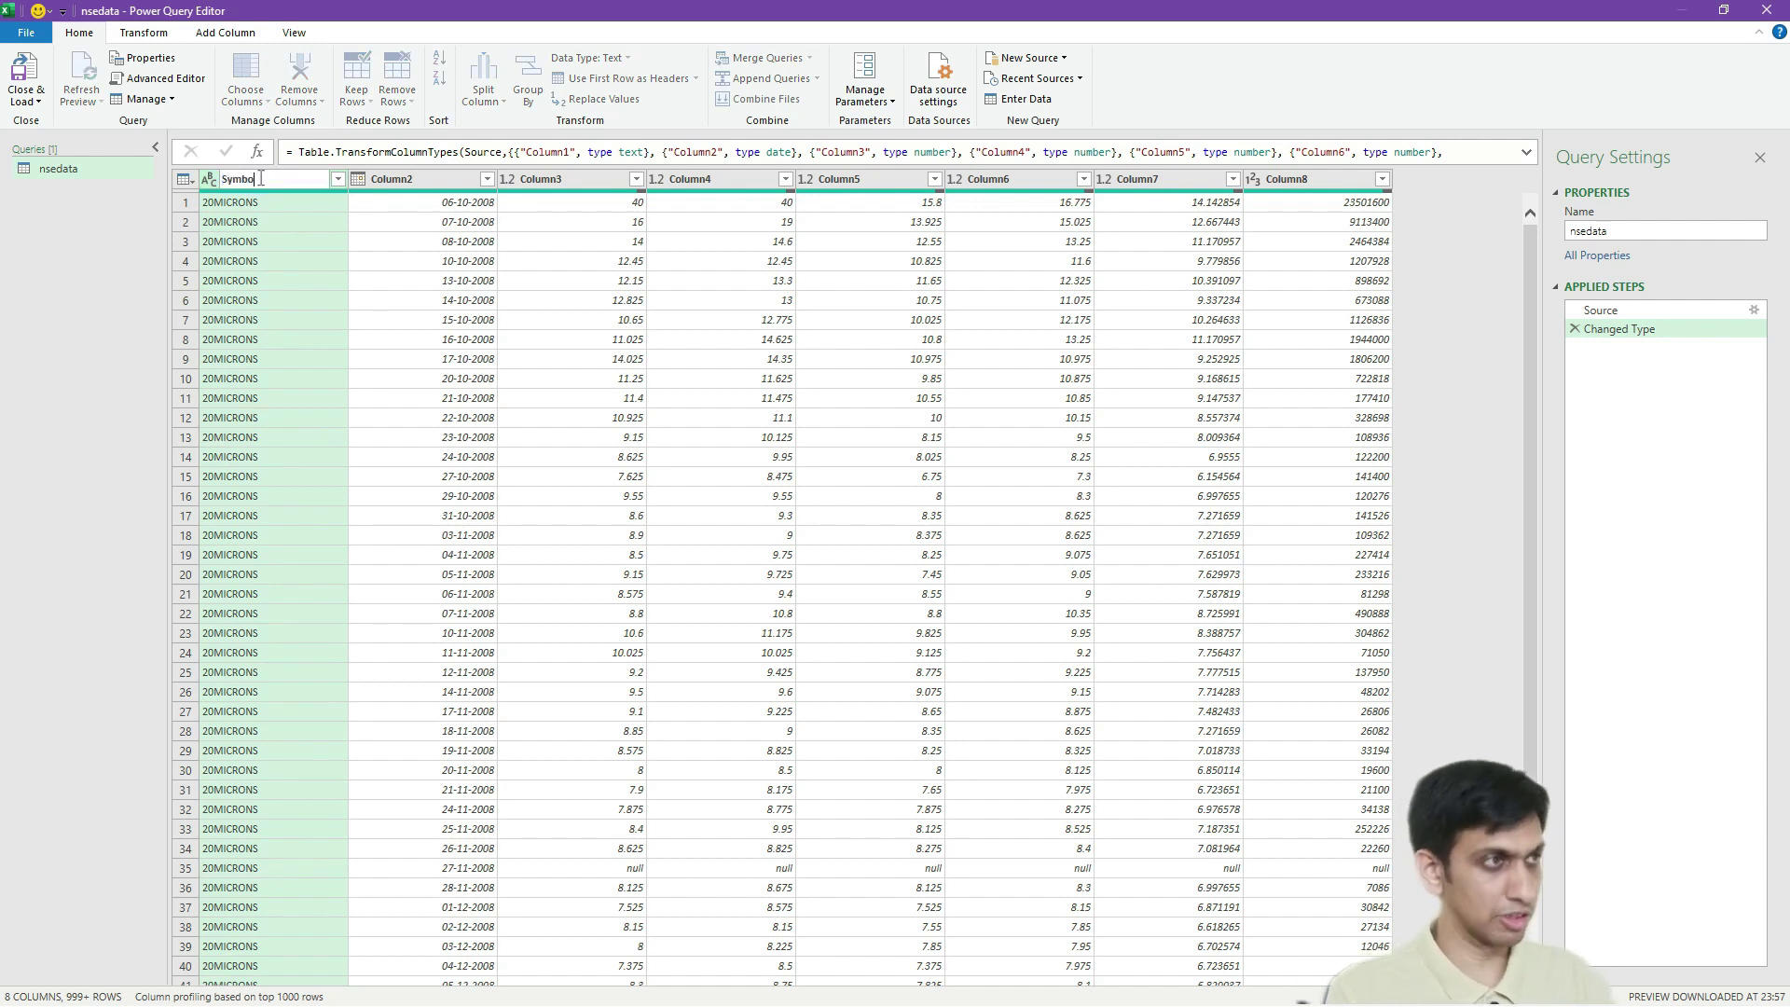
{"action": "type", "text": "l"}
{"action": "key", "text": "Return"}
{"action": "double_click", "coordinate": [418, 180]}
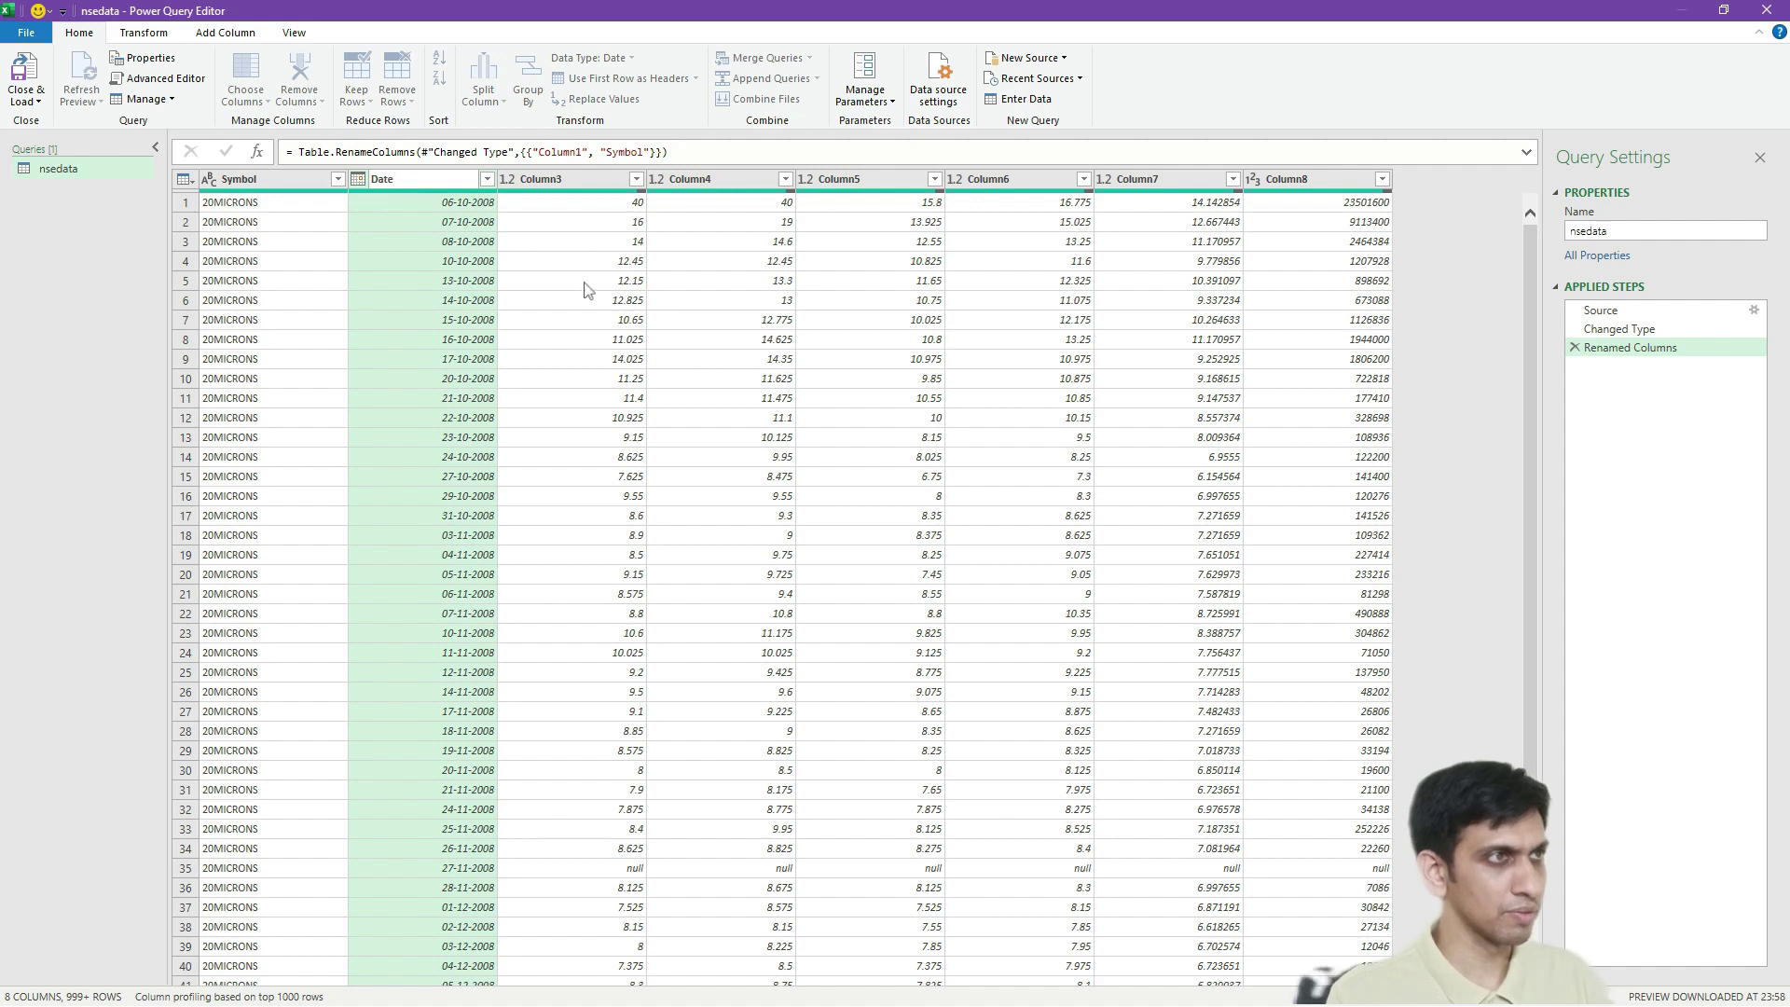
{"action": "left_click", "coordinate": [405, 239]}
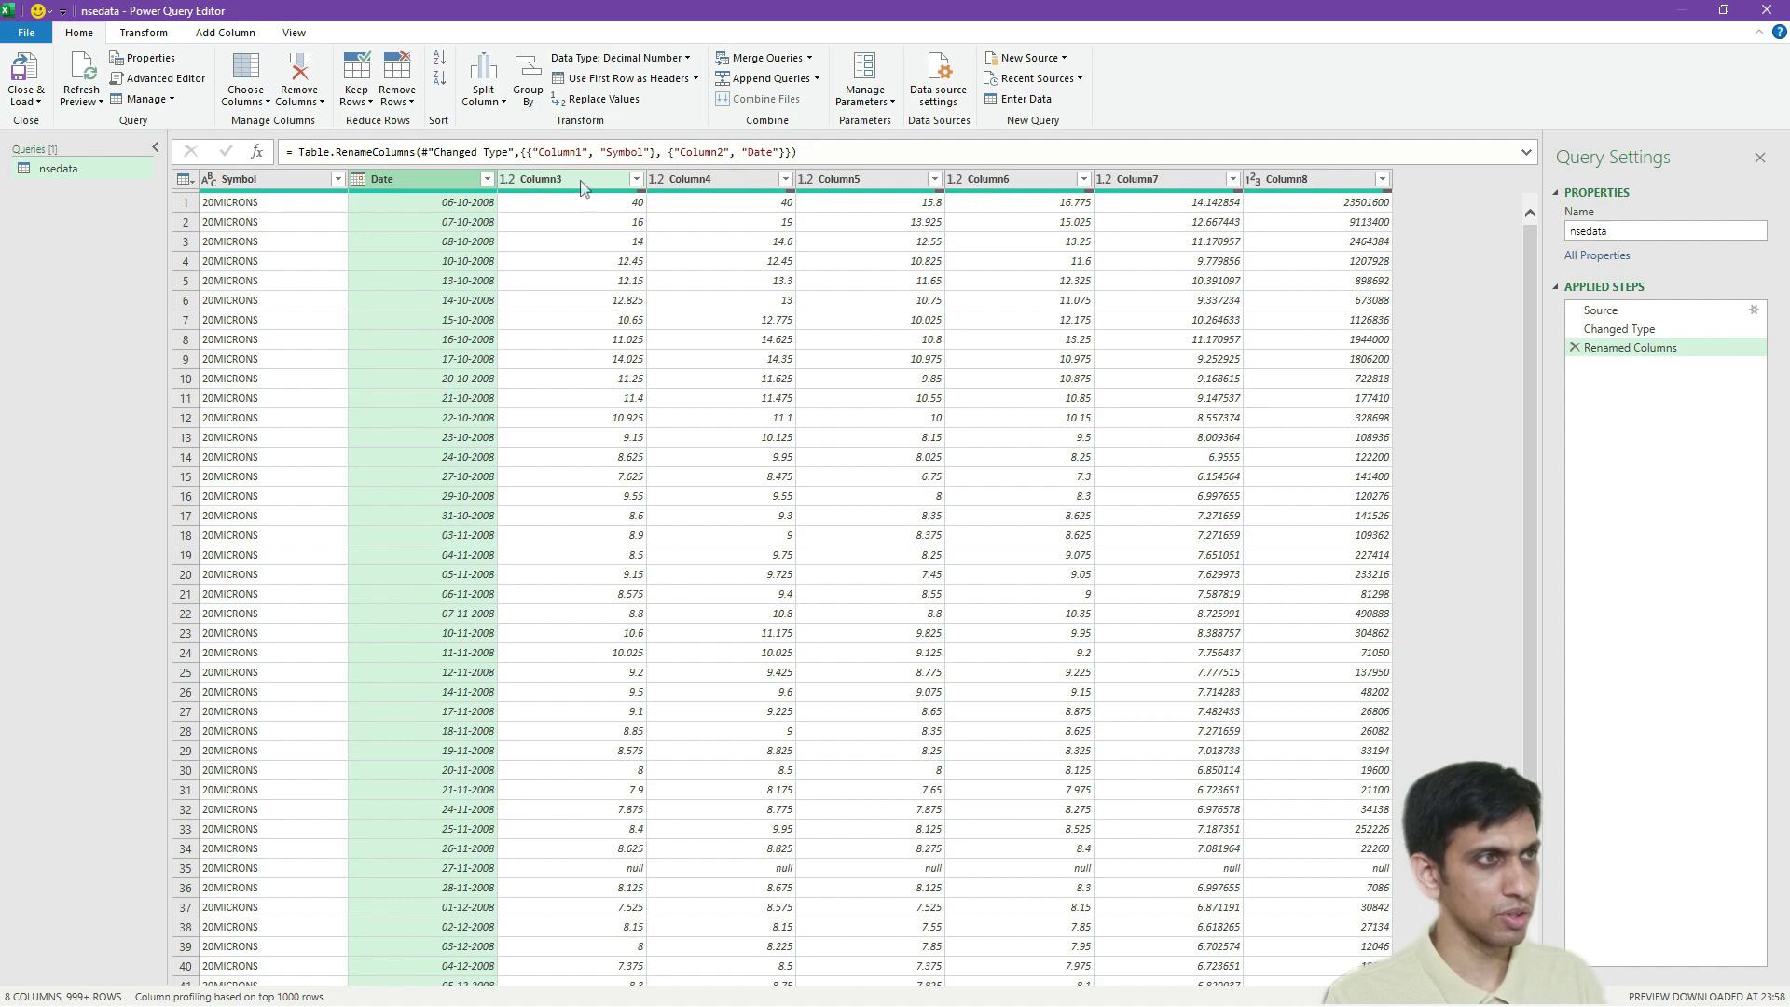
Rename Column3 as Open and Column4 as High
{"action": "left_click", "coordinate": [582, 183]}
{"action": "double_click", "coordinate": [581, 182]}
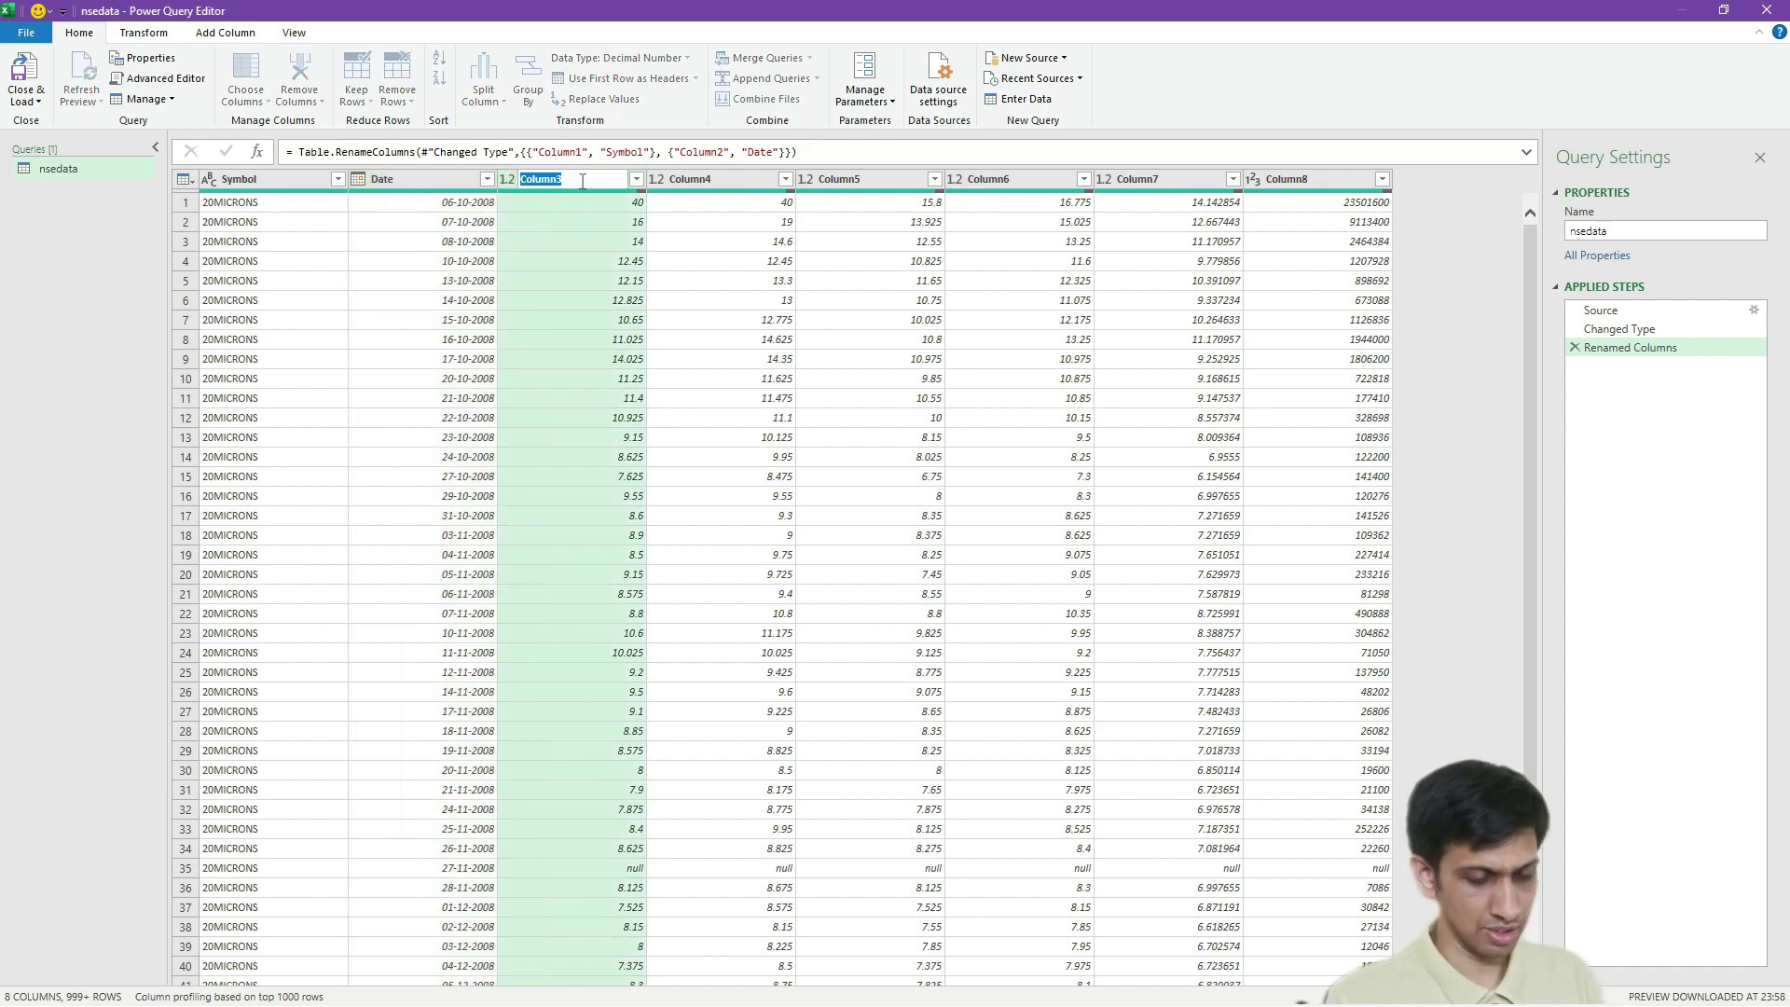
{"action": "type", "text": "Ope"}
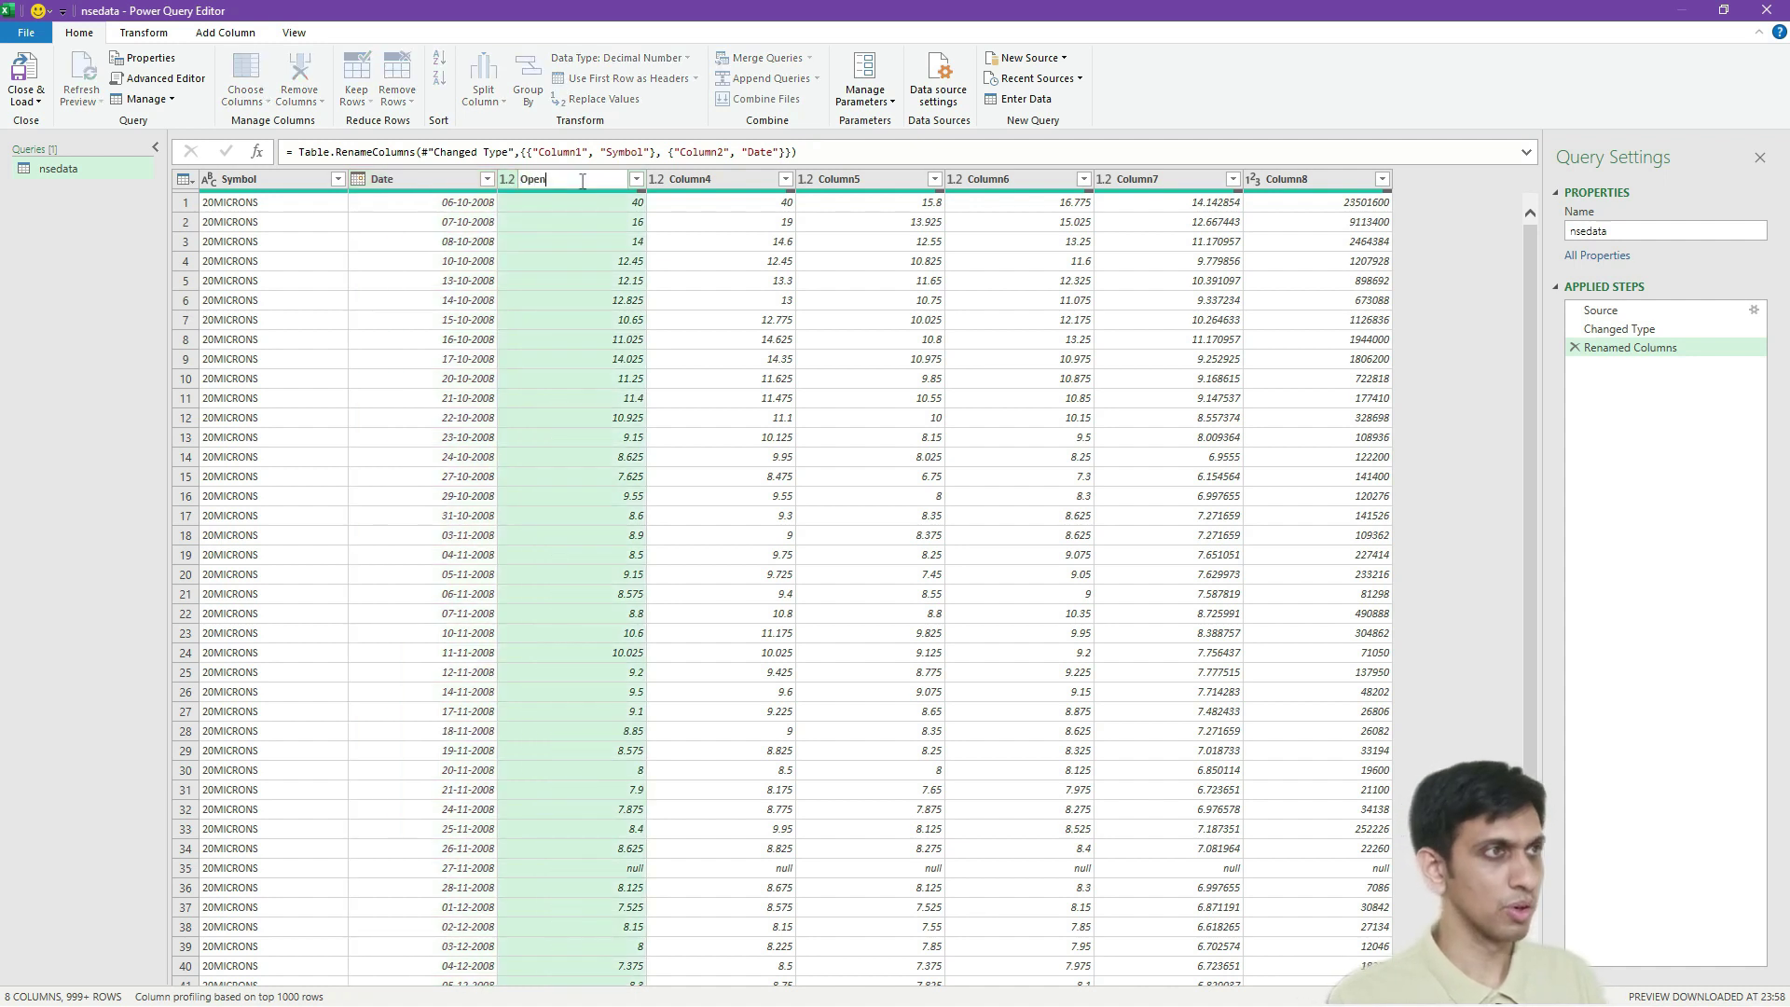
{"action": "type", "text": "n"}
{"action": "key", "text": "Return"}
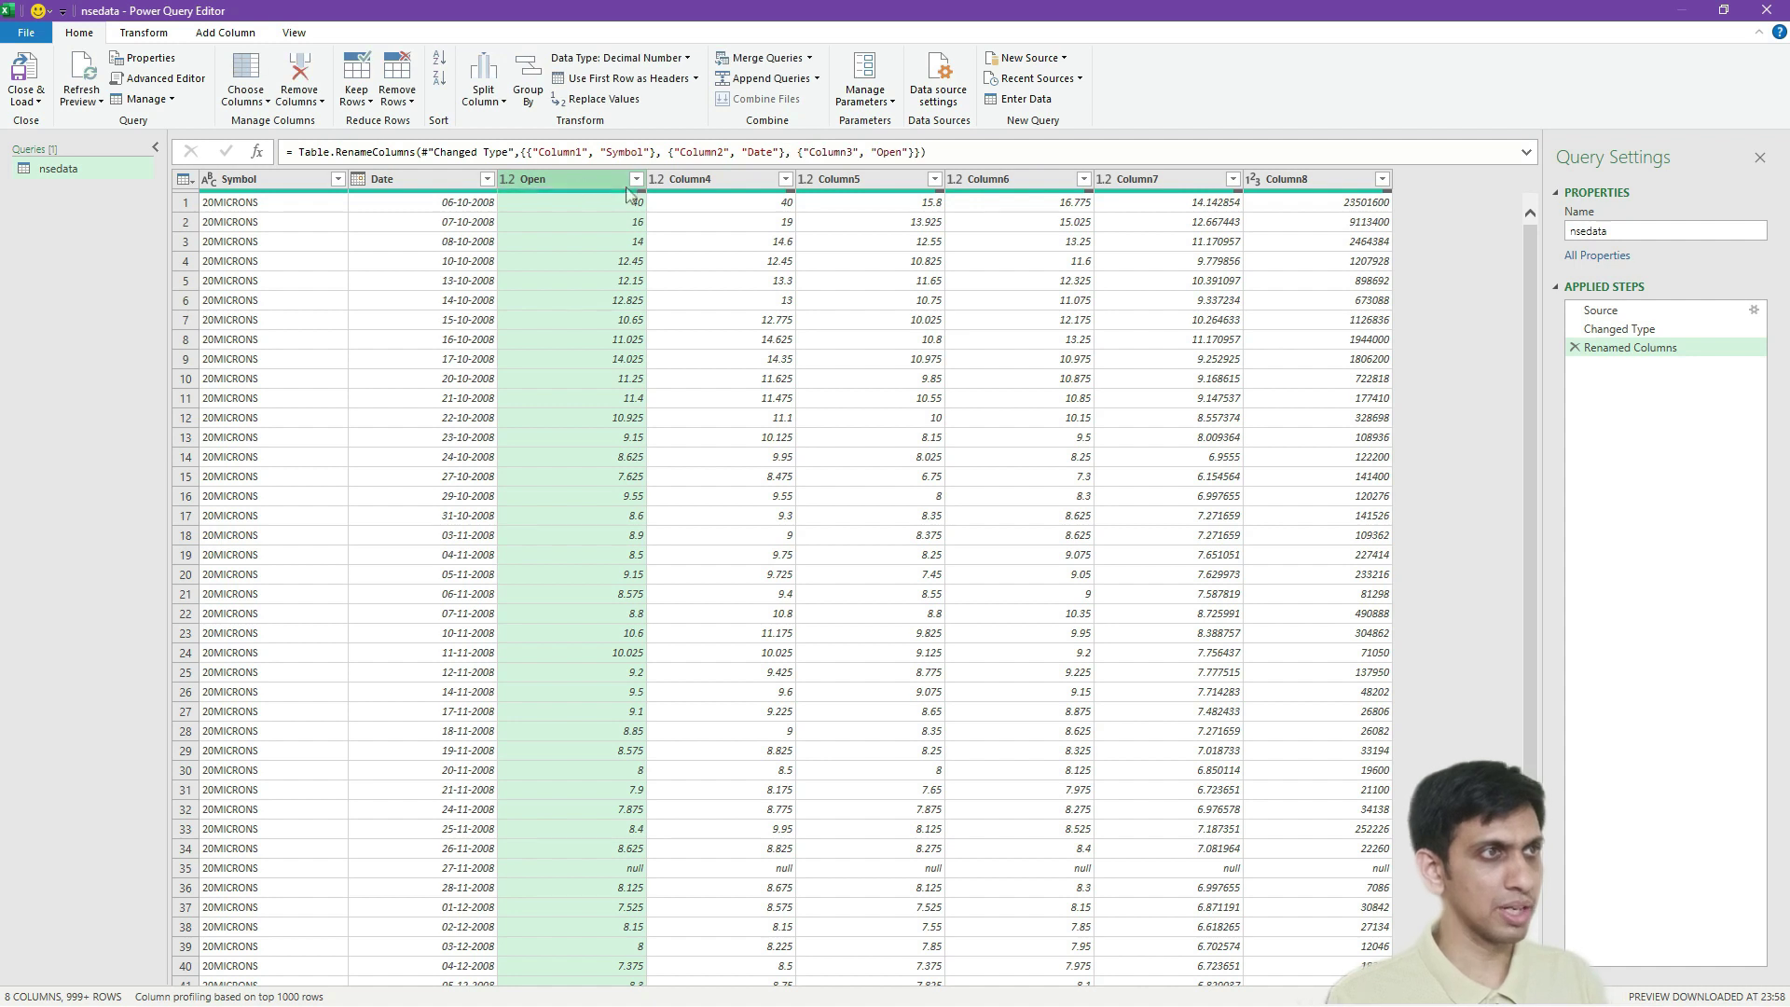
{"action": "left_click", "coordinate": [708, 182]}
{"action": "double_click", "coordinate": [708, 179]}
{"action": "type", "text": "High"}
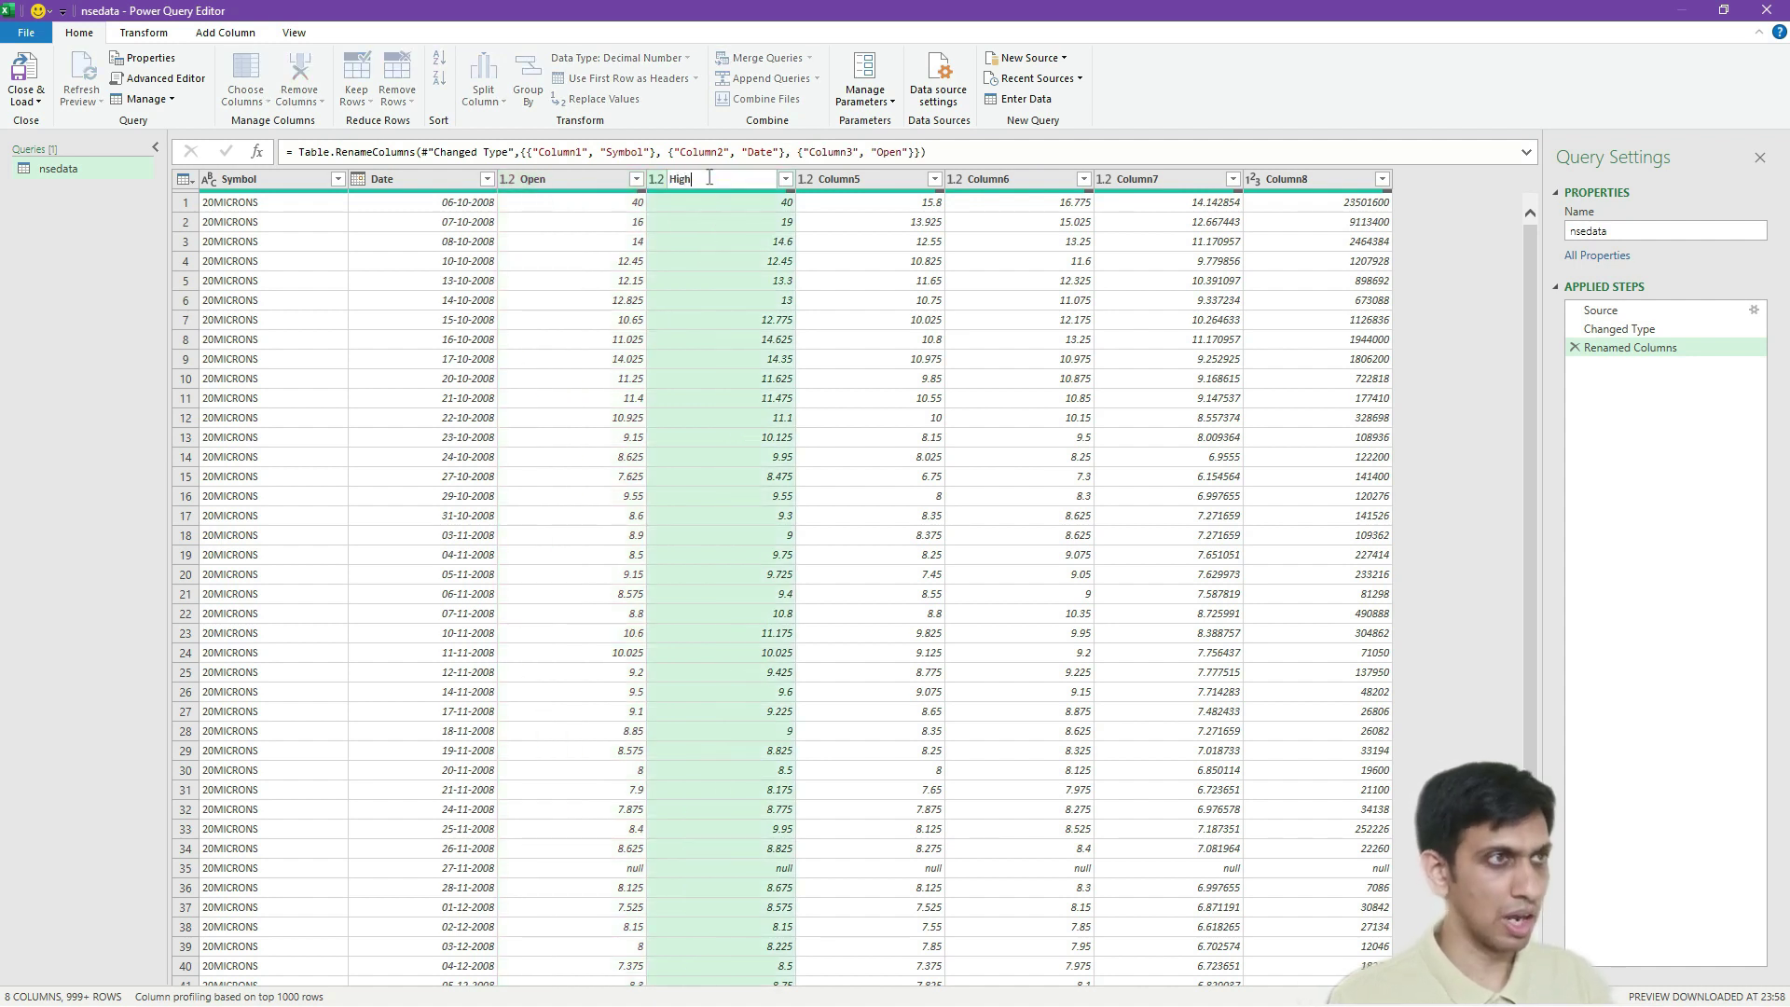
{"action": "key", "text": "Return"}
Rename Column5 as Low and Column6 as Close
{"action": "double_click", "coordinate": [856, 179]}
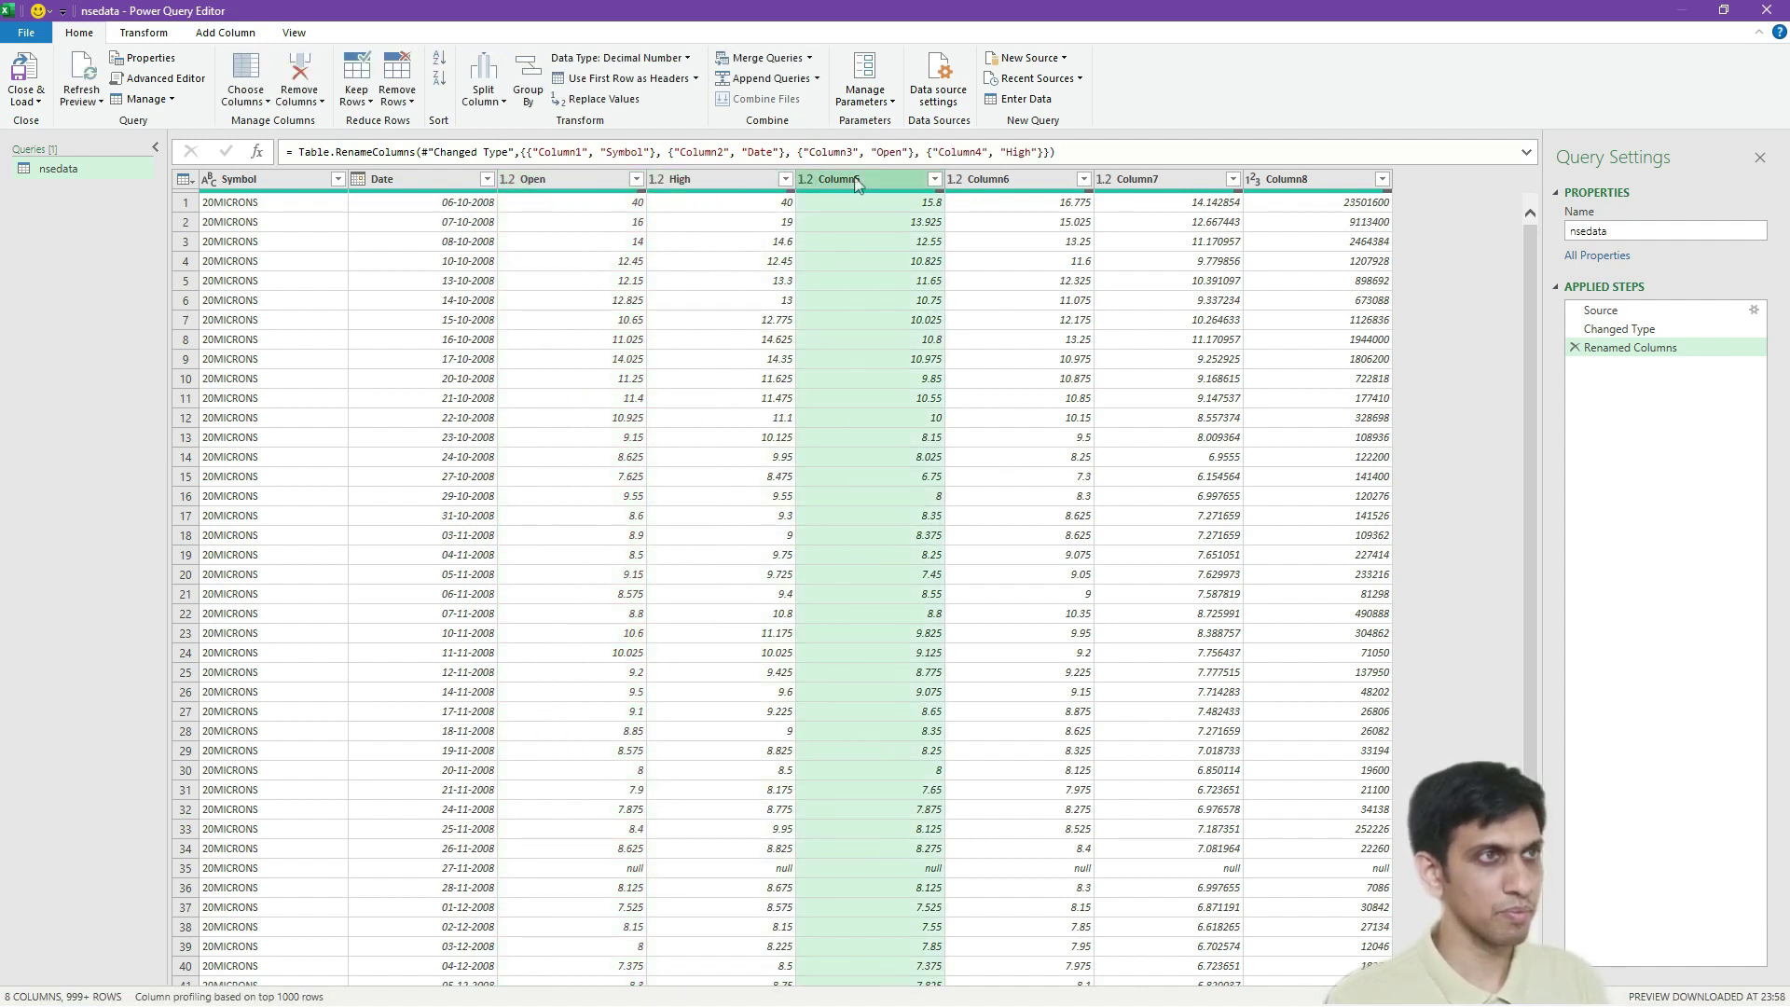
{"action": "type", "text": "Low"}
{"action": "key", "text": "Return"}
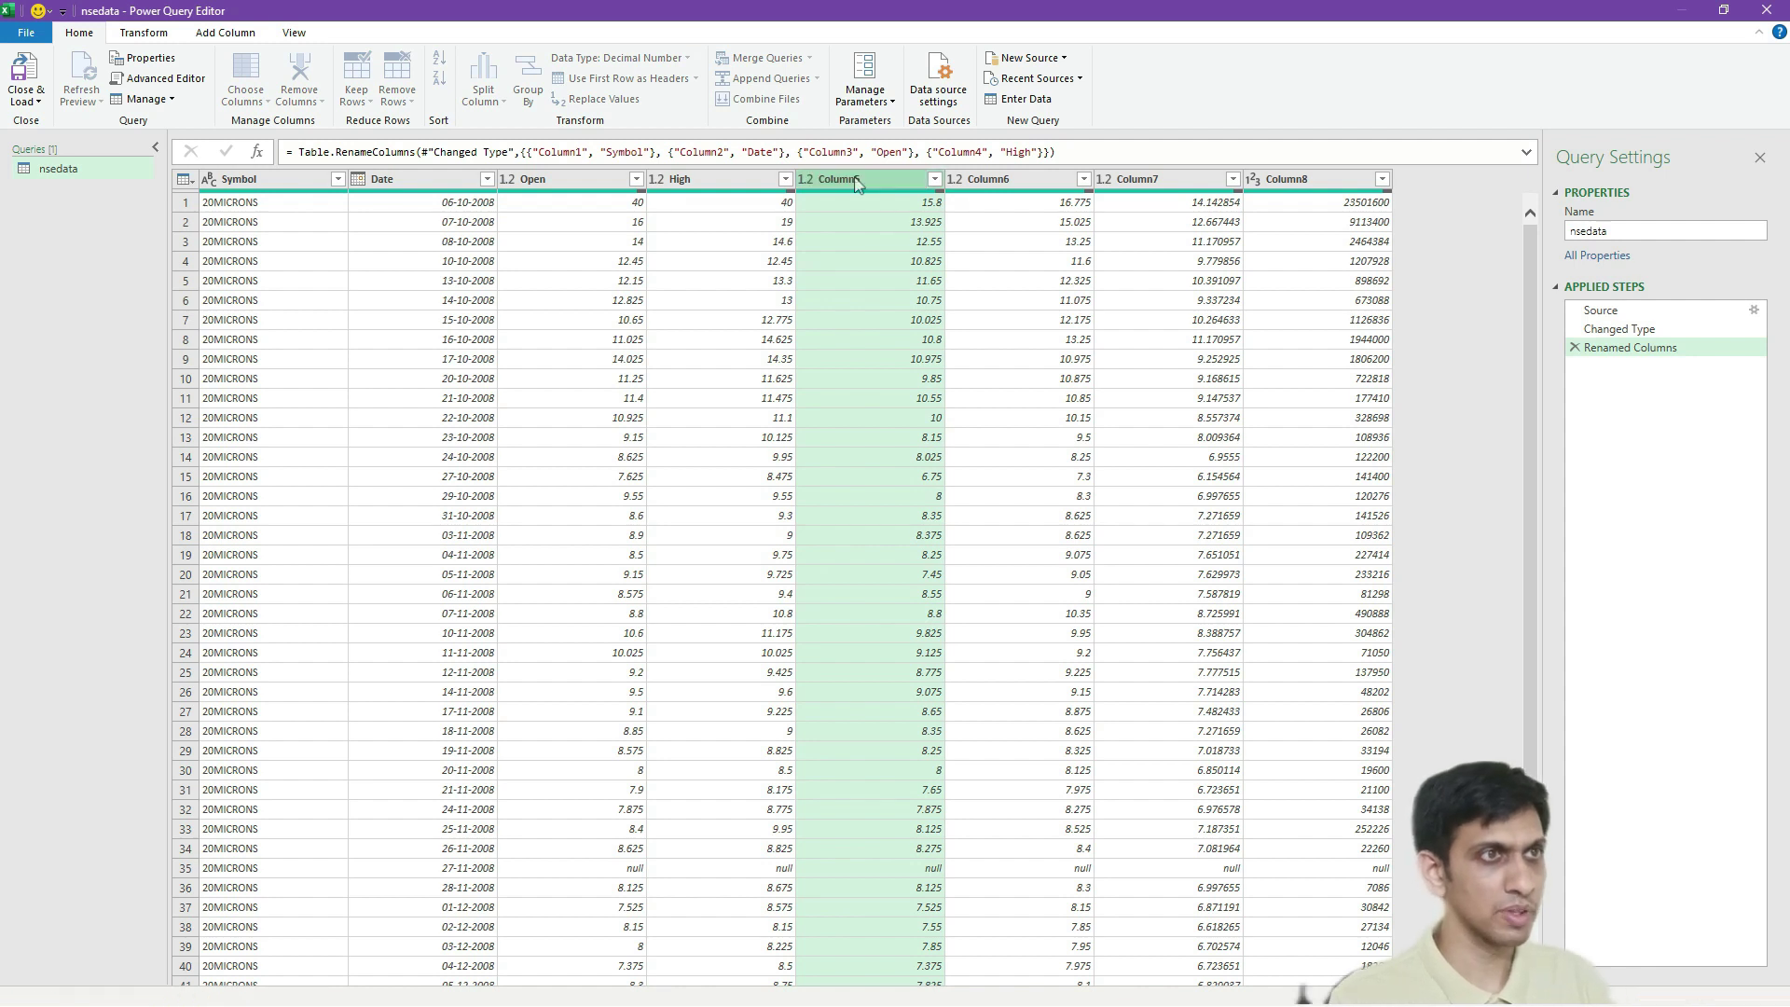
{"action": "double_click", "coordinate": [990, 179]}
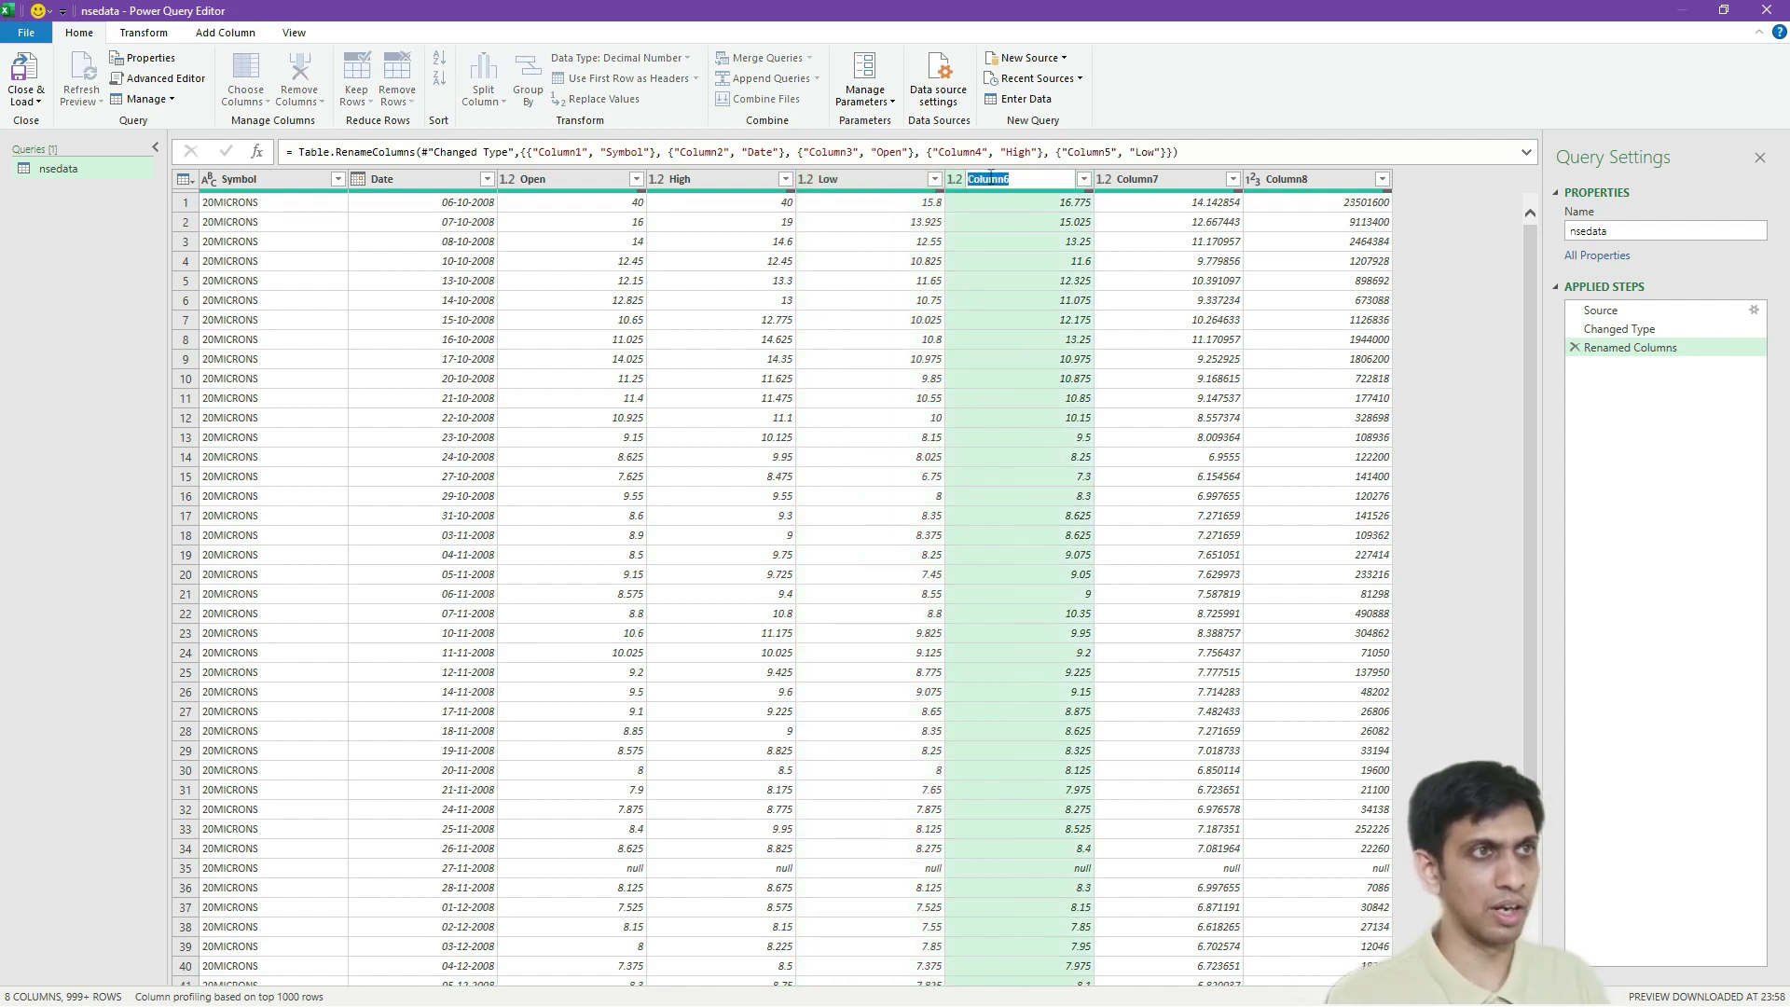
{"action": "type", "text": "Close"}
{"action": "key", "text": "Return"}
Rename Column8 as Volume
{"action": "double_click", "coordinate": [1296, 178]}
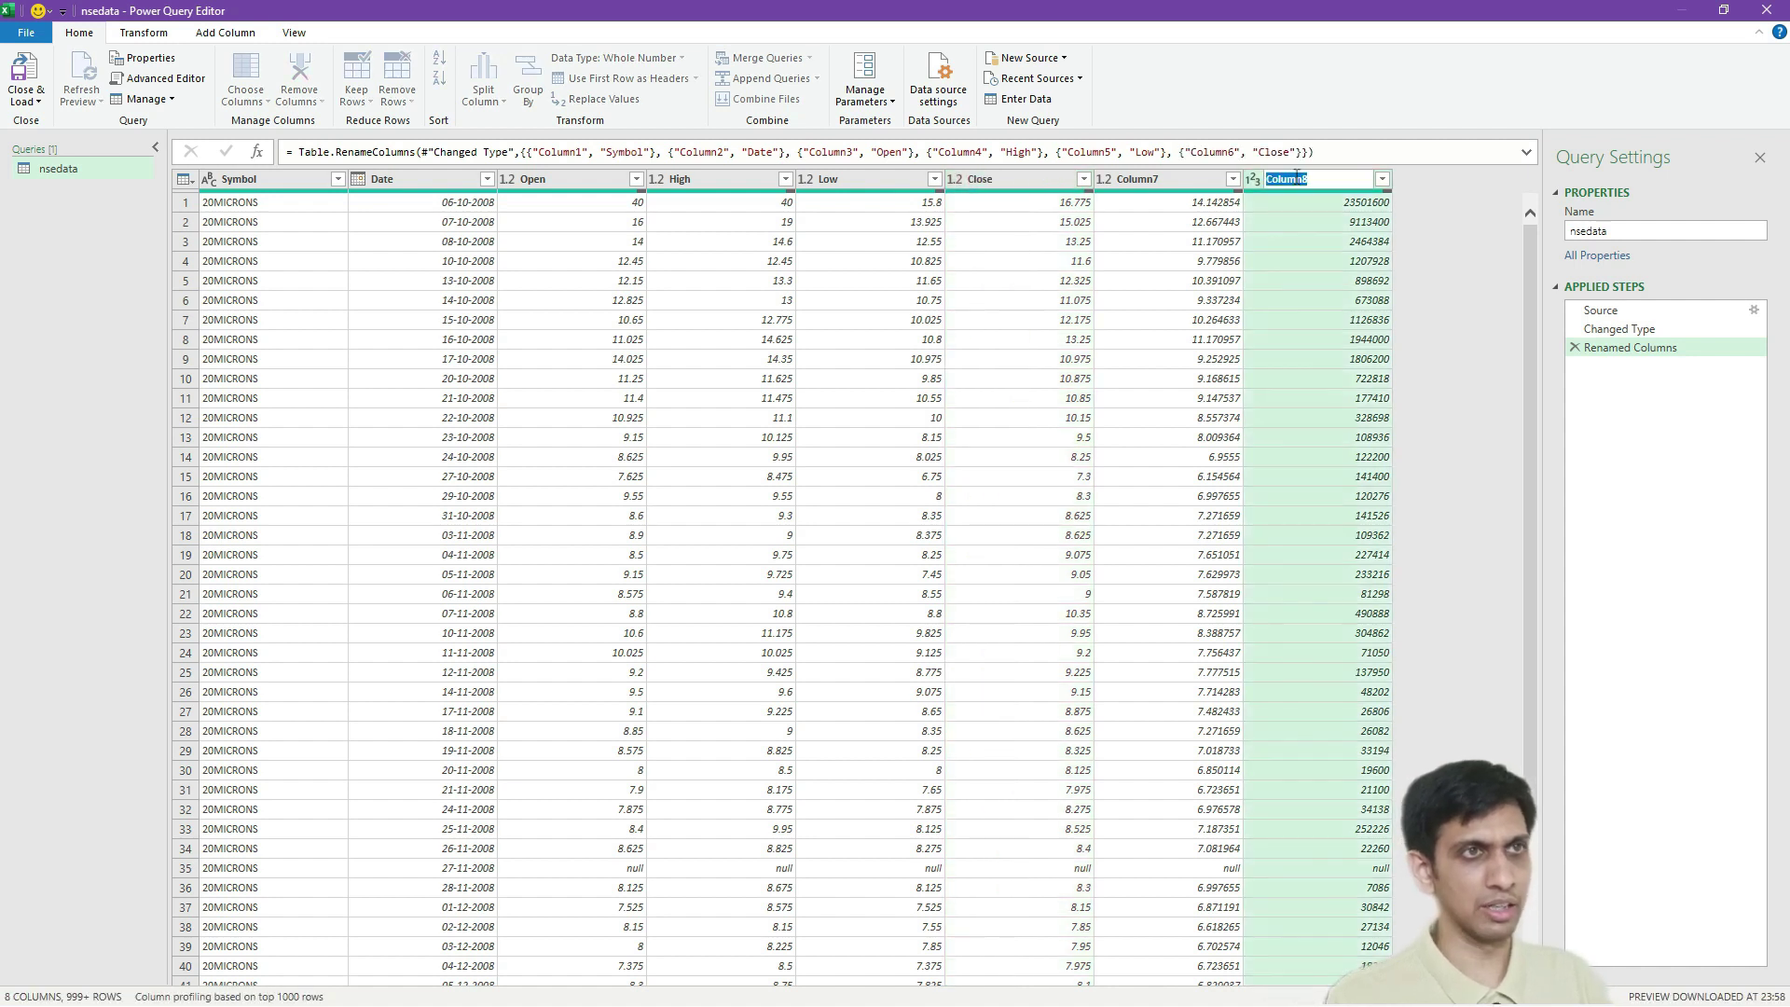
{"action": "type", "text": "Volume"}
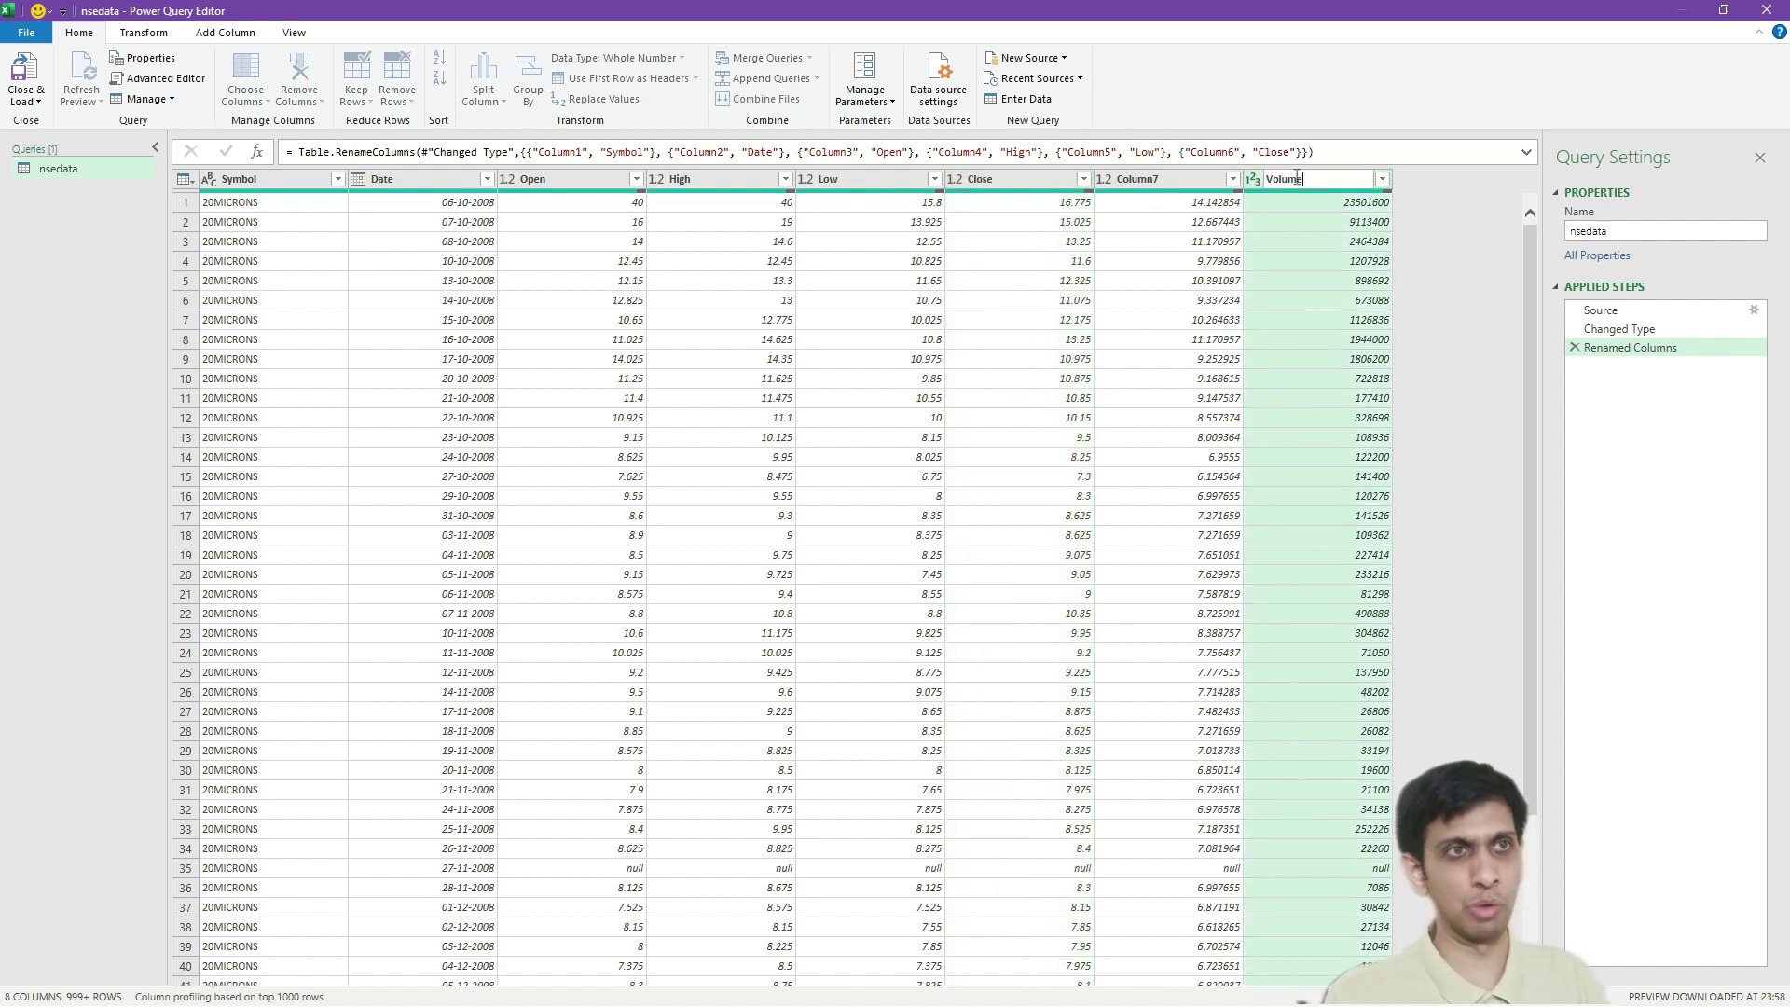
{"action": "key", "text": "Return"}
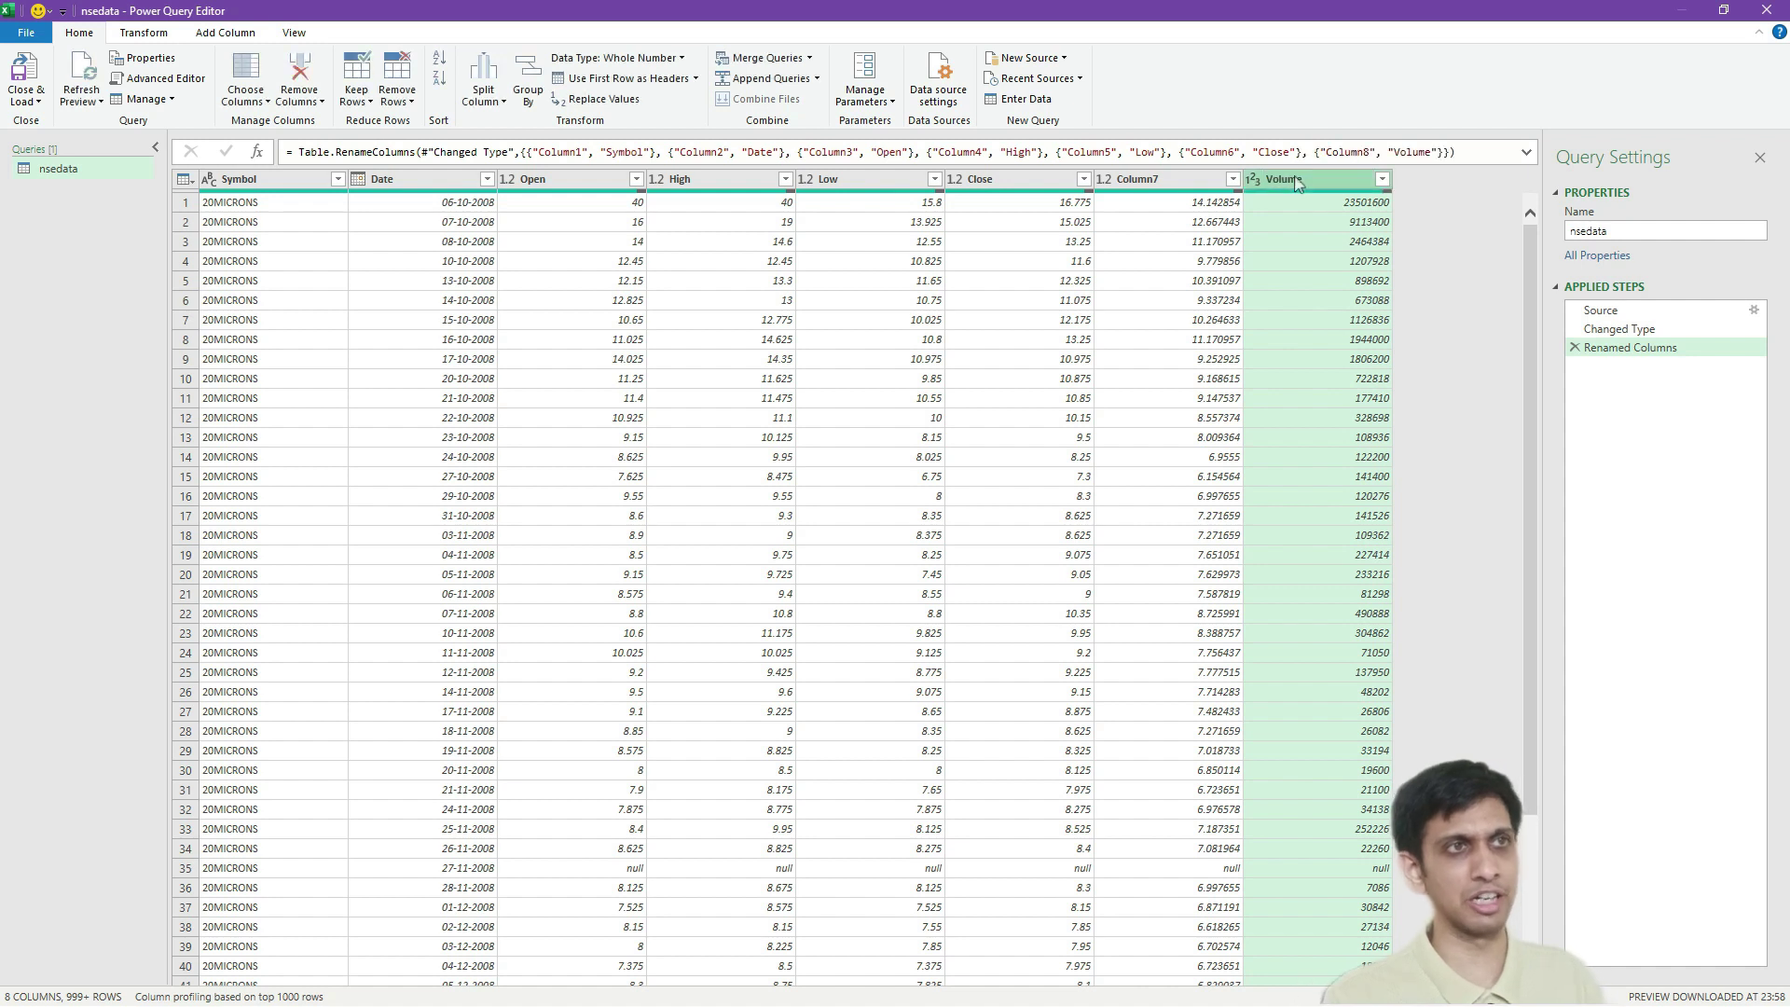
Remove Column7 from the nsedata query
{"action": "left_click", "coordinate": [1156, 184]}
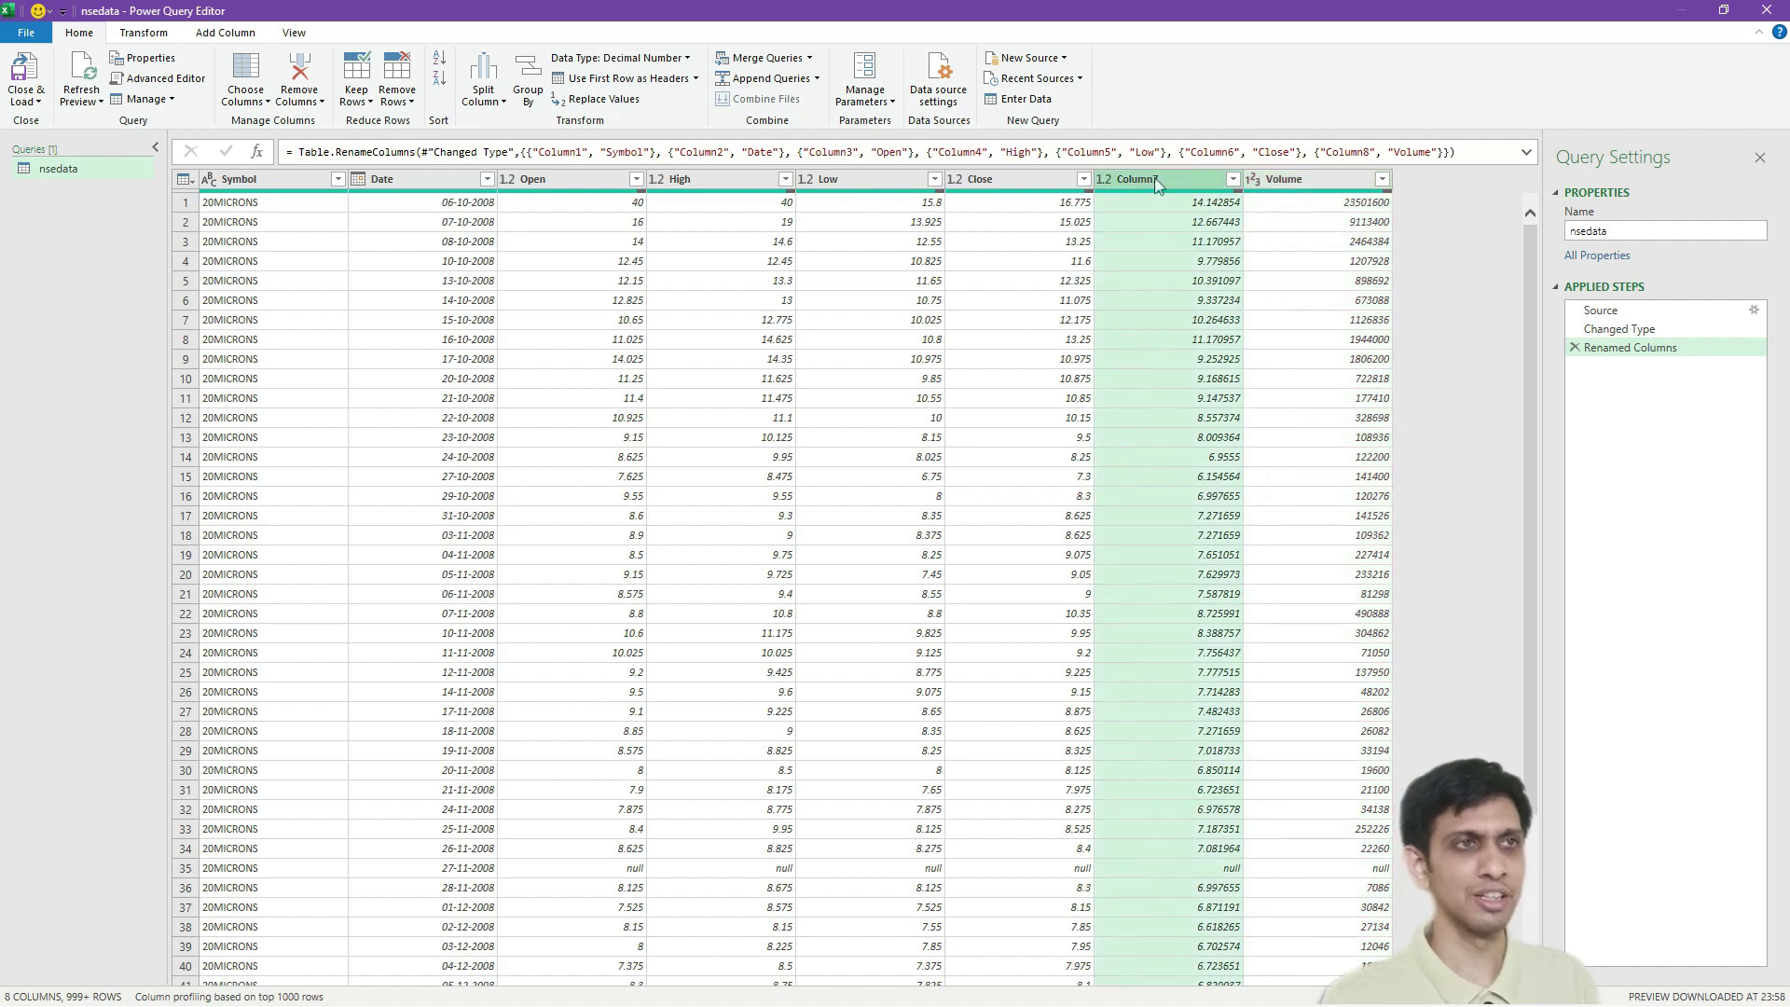
{"action": "right_click", "coordinate": [1156, 184]}
{"action": "left_click", "coordinate": [1205, 216]}
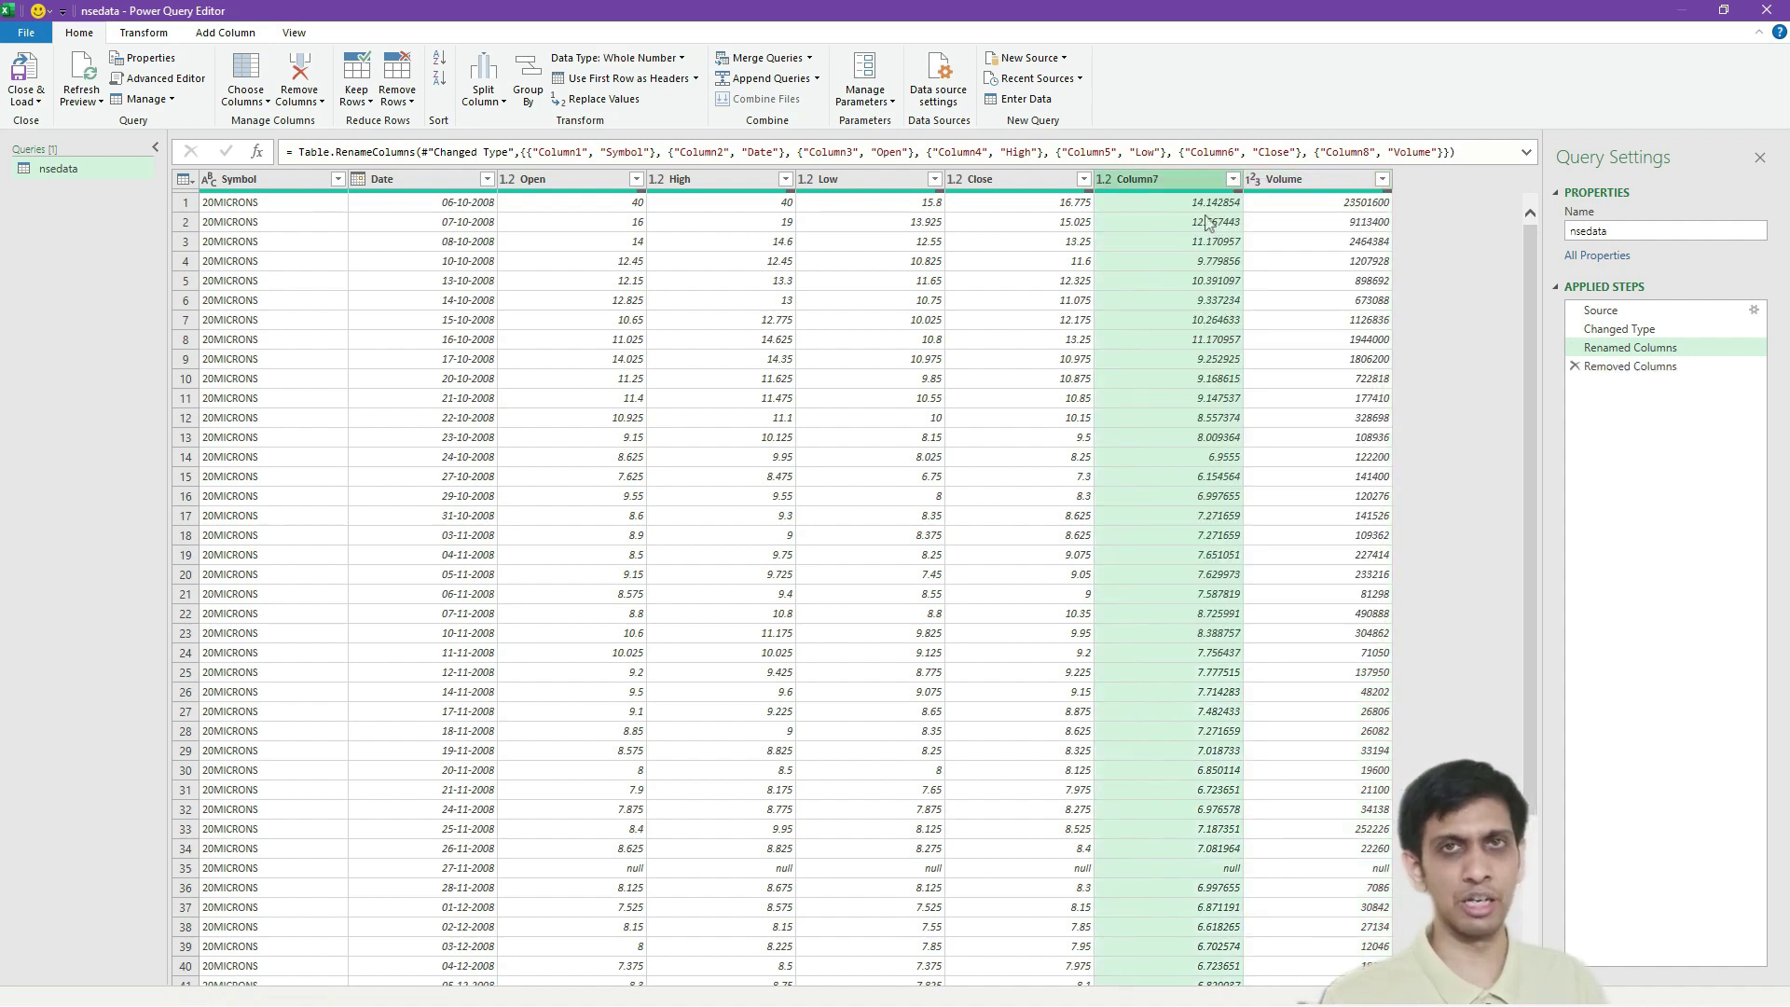
{"action": "left_click", "coordinate": [1191, 203]}
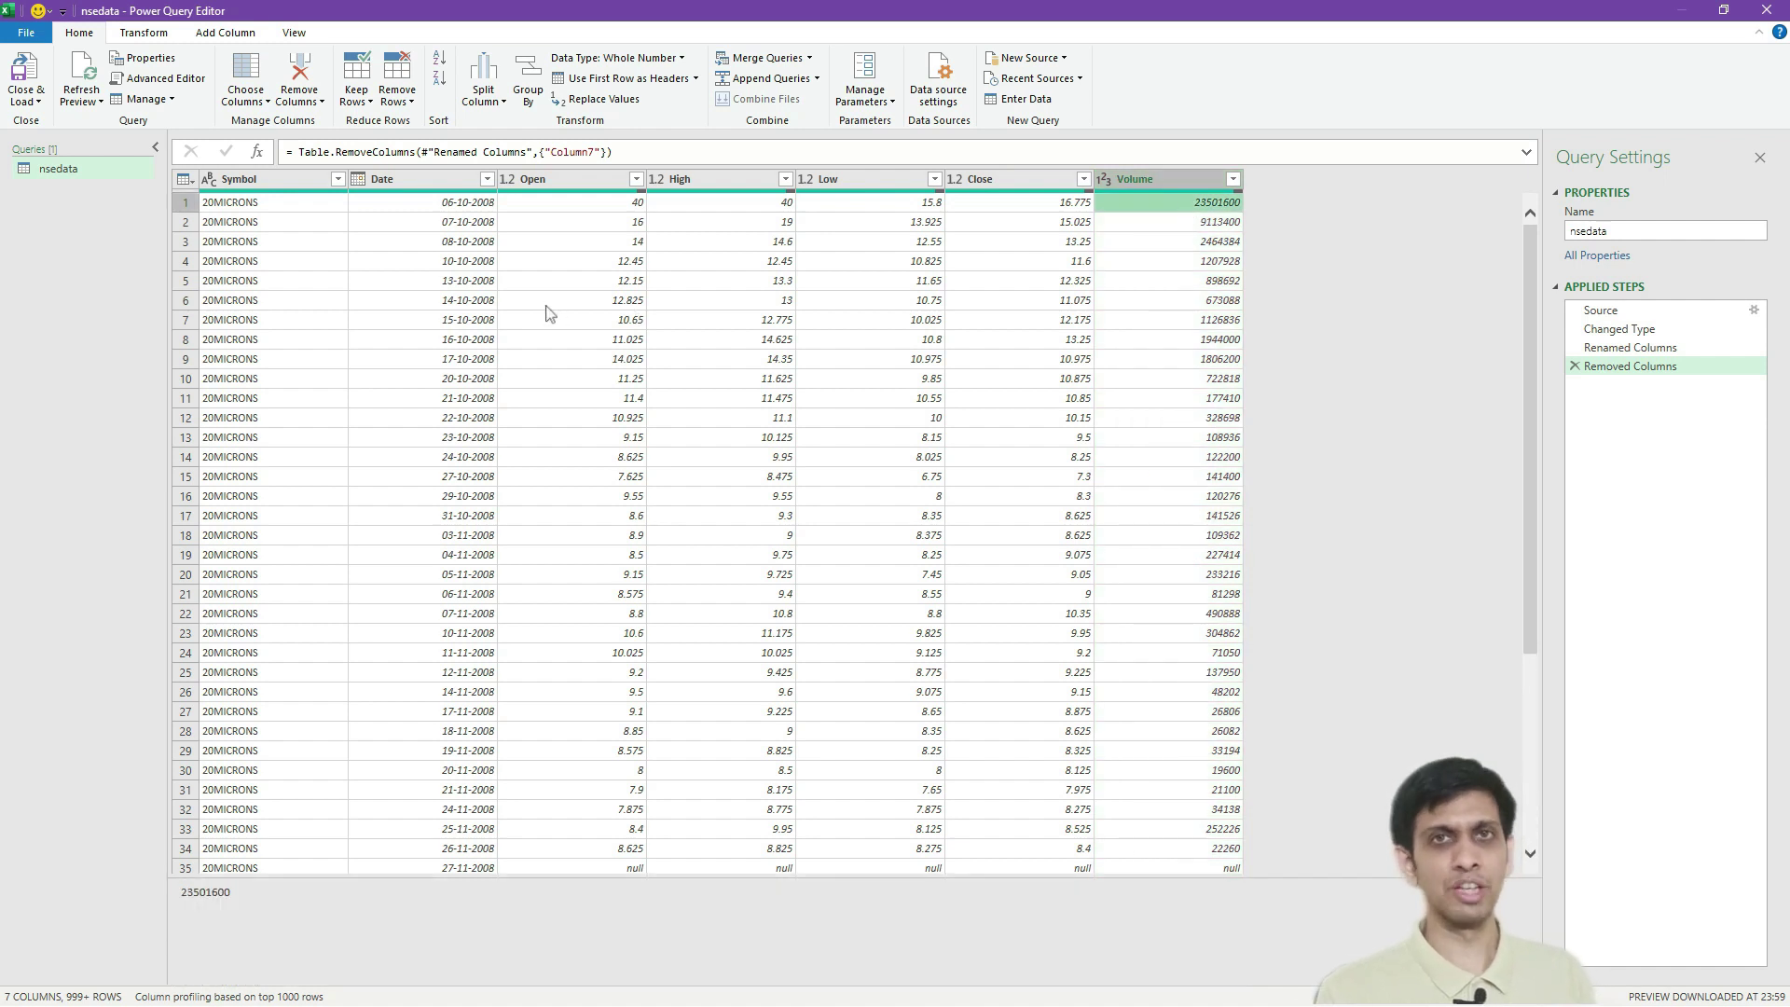
{"action": "left_click", "coordinate": [273, 205]}
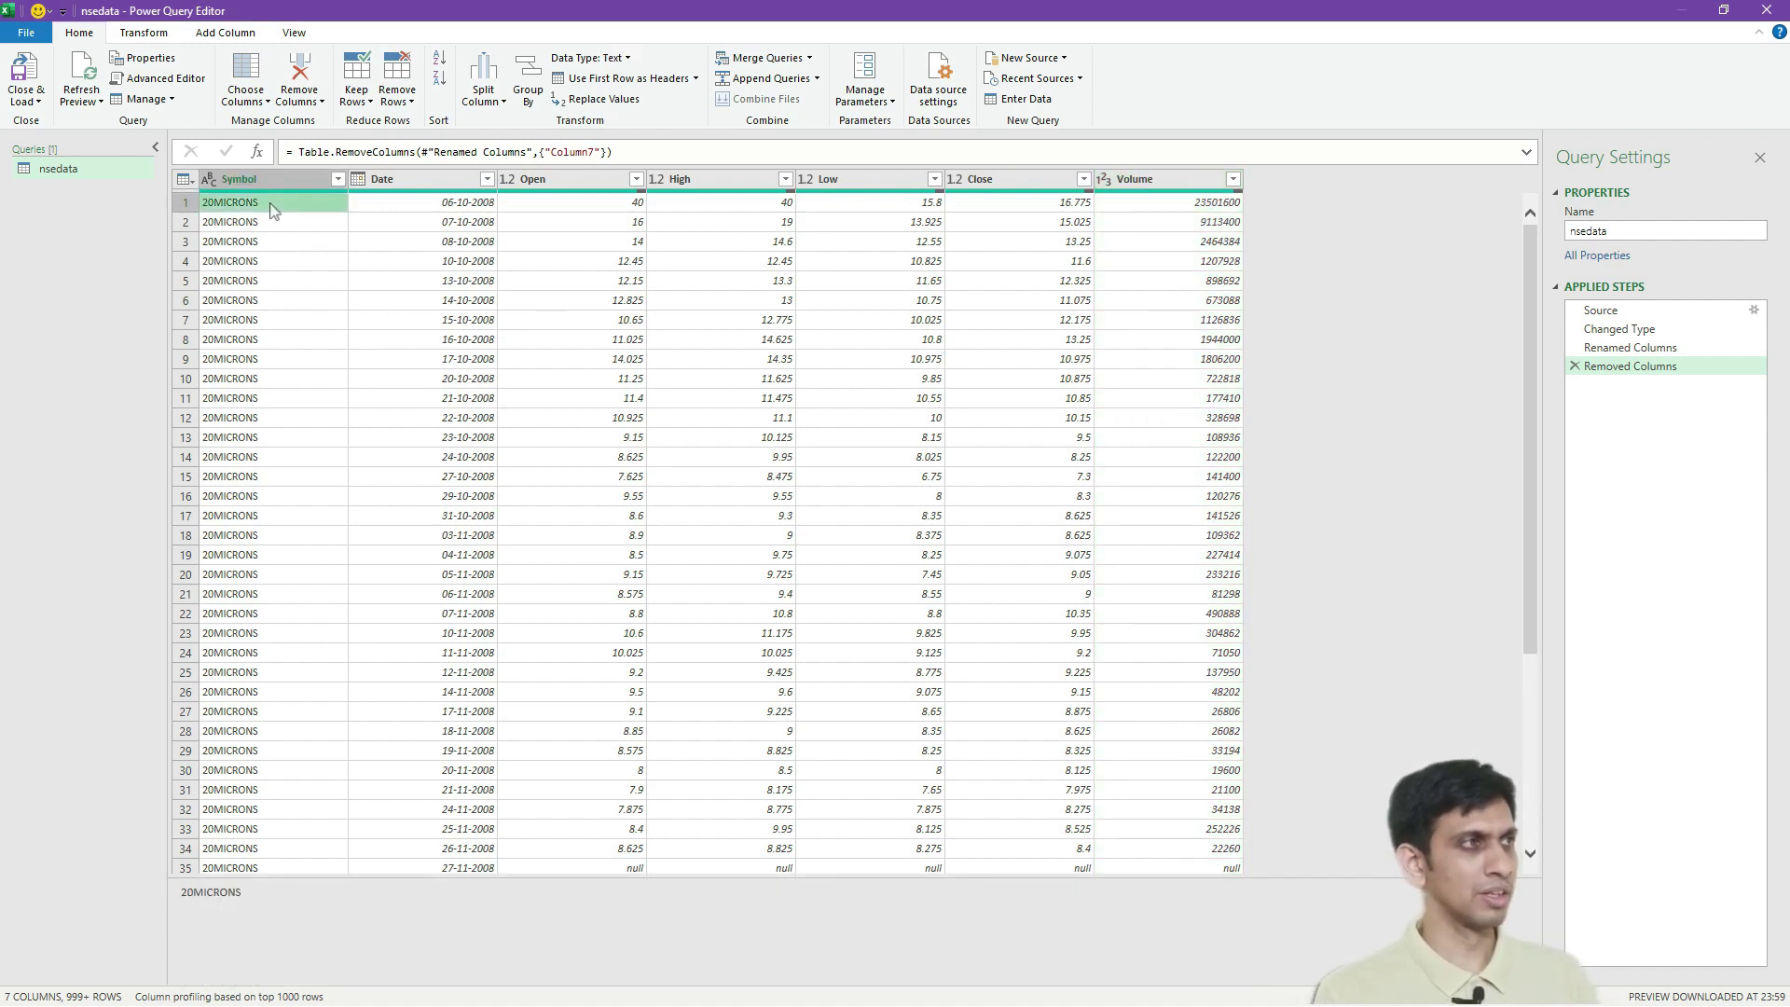
Close the query editor and load the nsedata query as a PivotTable Report on a new worksheet, dismissing the unrelated notification
{"action": "left_click", "coordinate": [25, 103]}
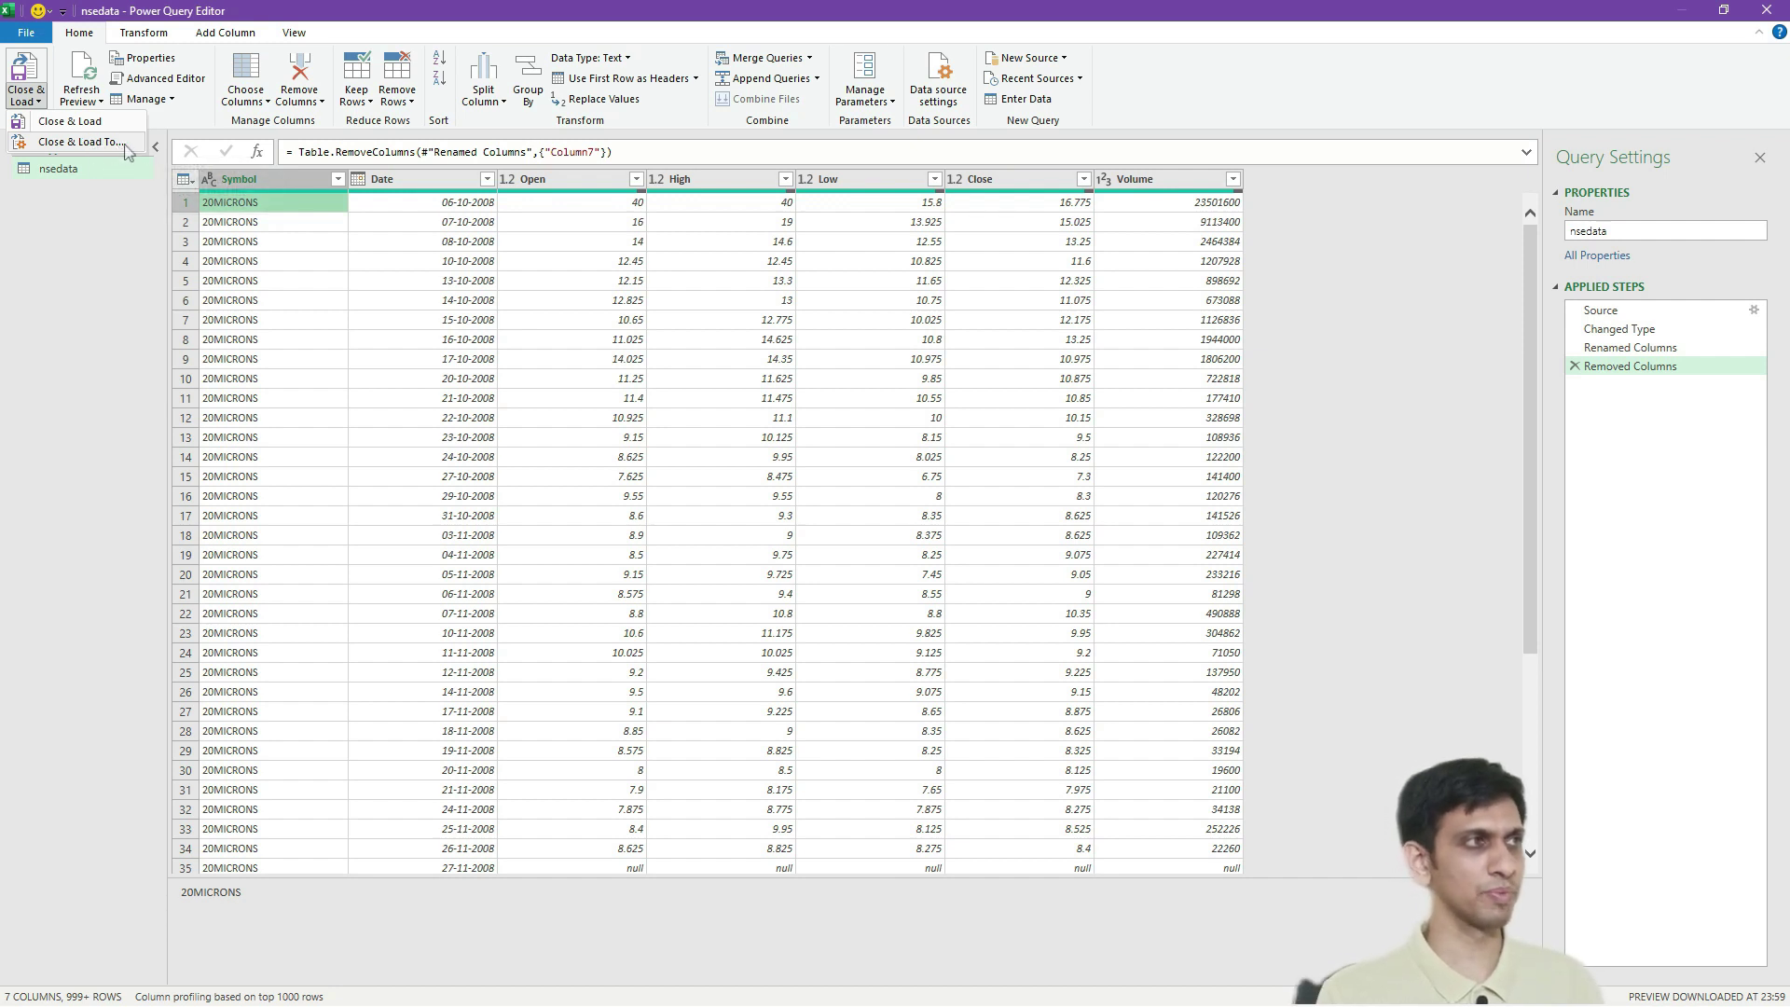
{"action": "left_click", "coordinate": [128, 142]}
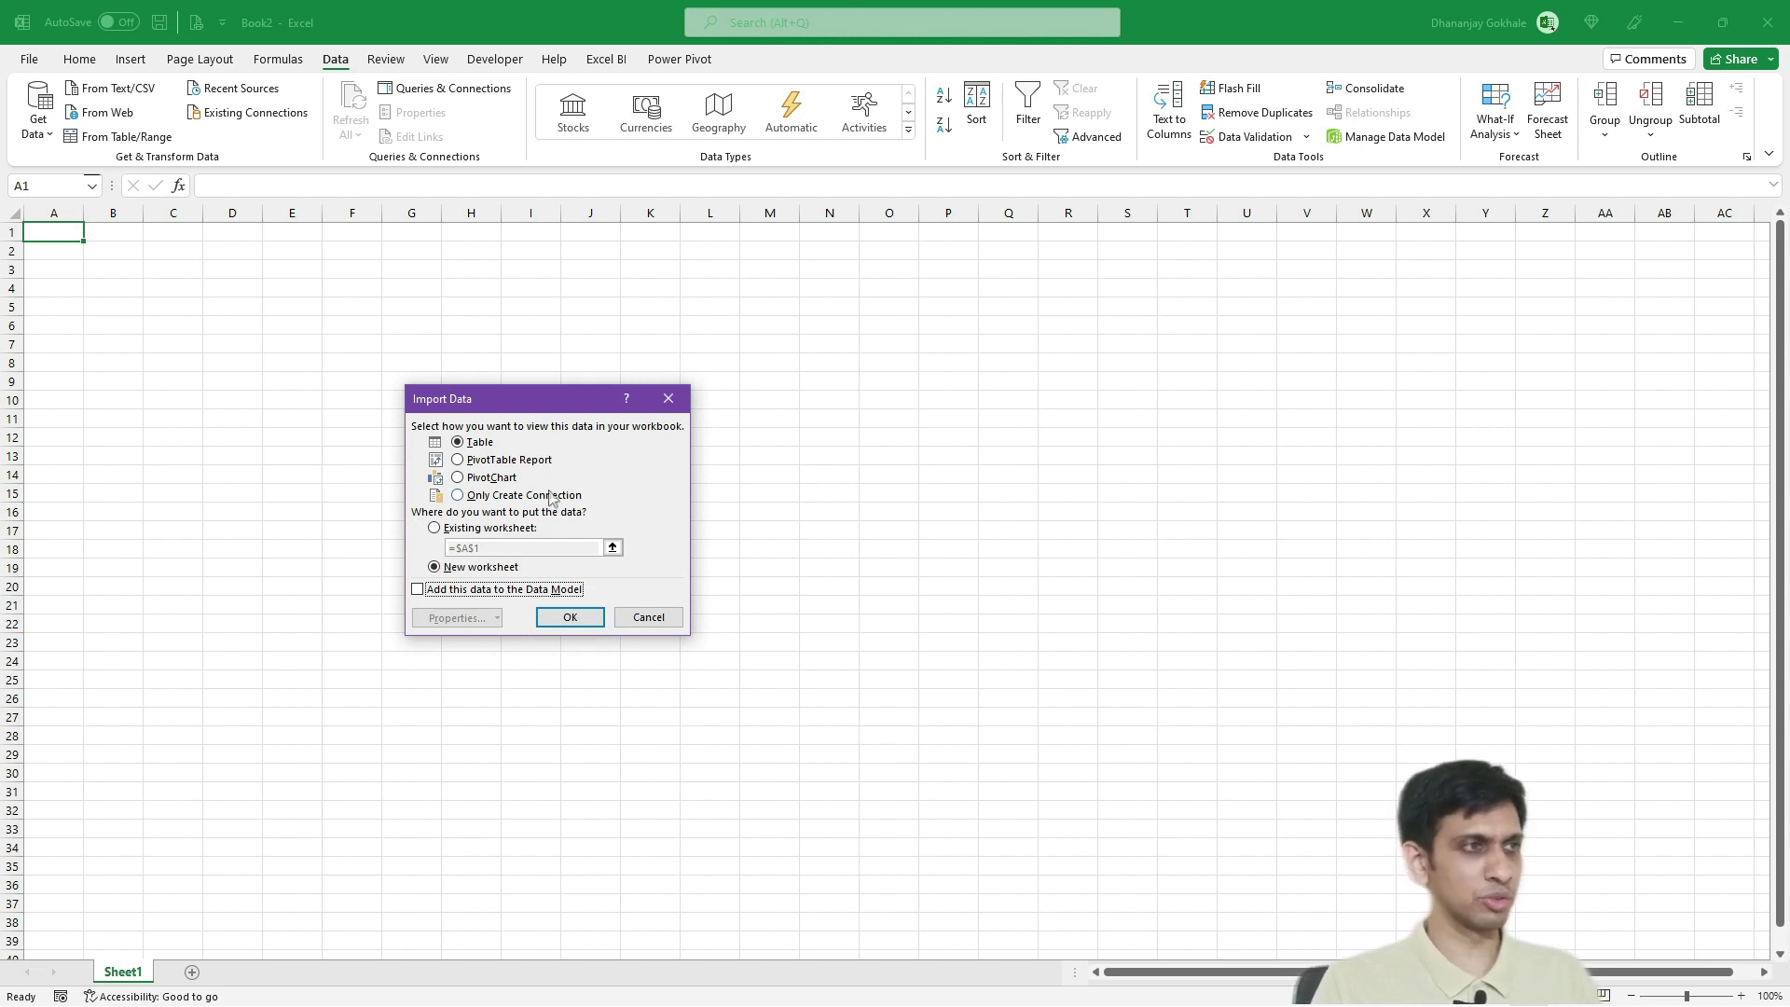
{"action": "left_click", "coordinate": [457, 459]}
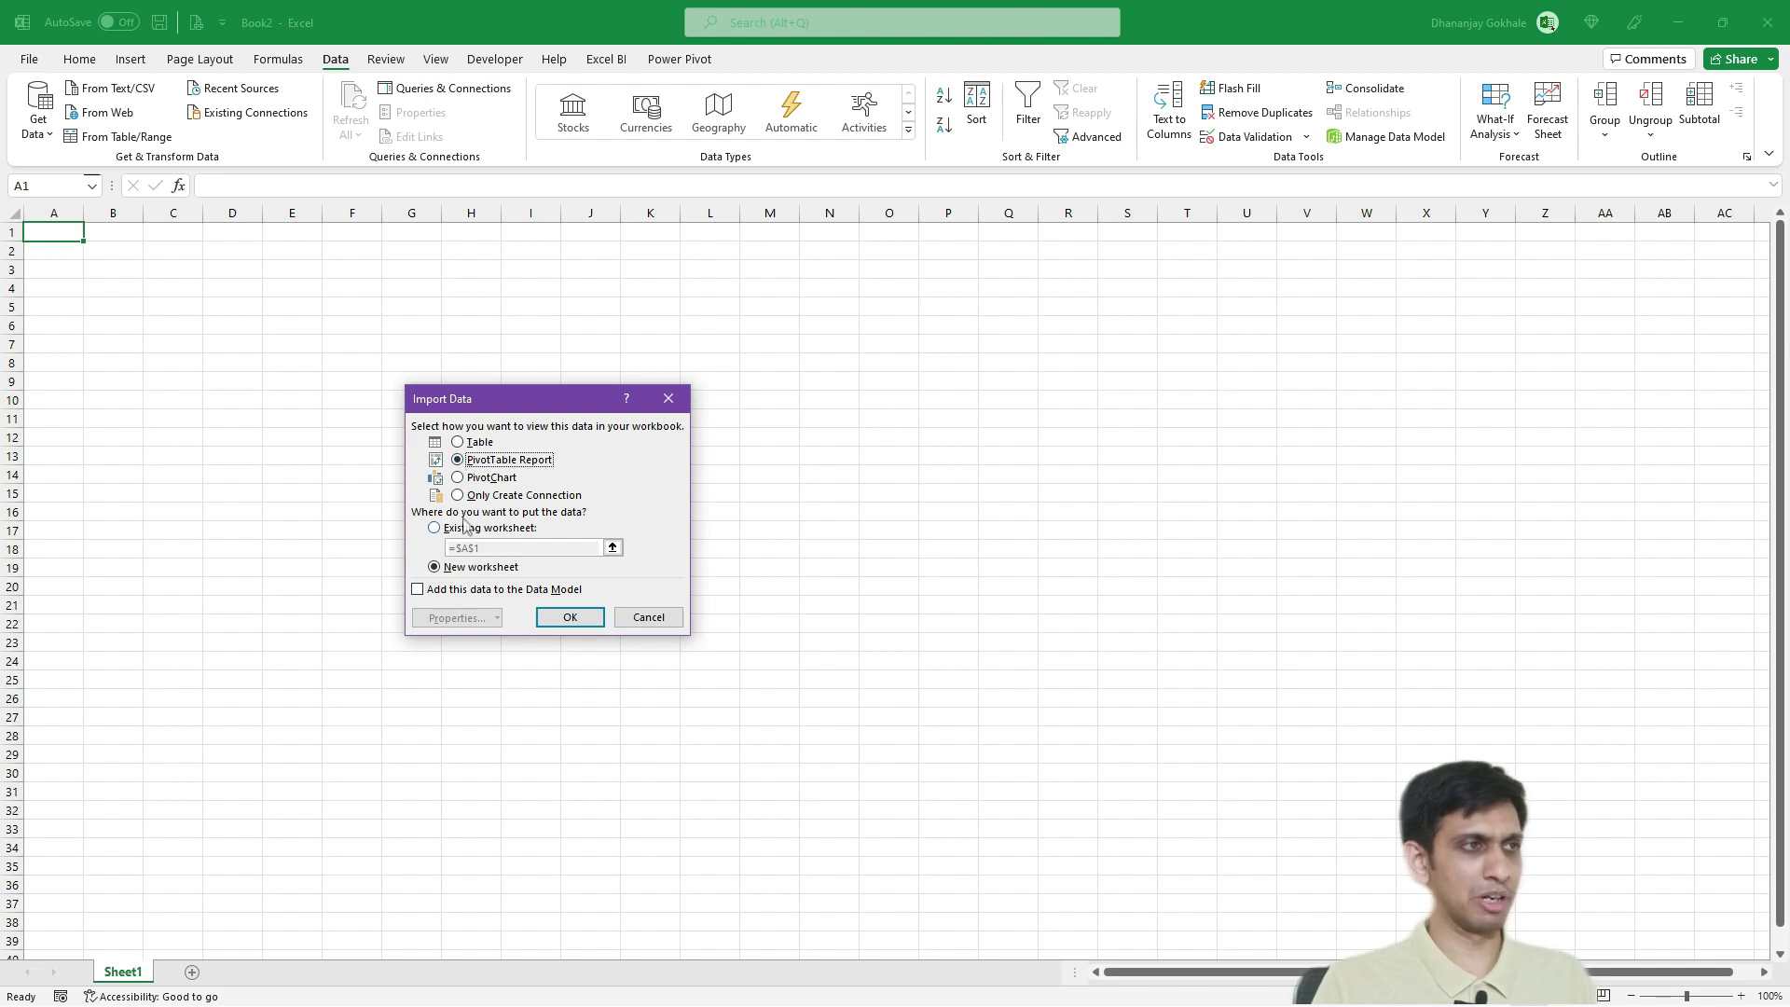
{"action": "left_click", "coordinate": [569, 617]}
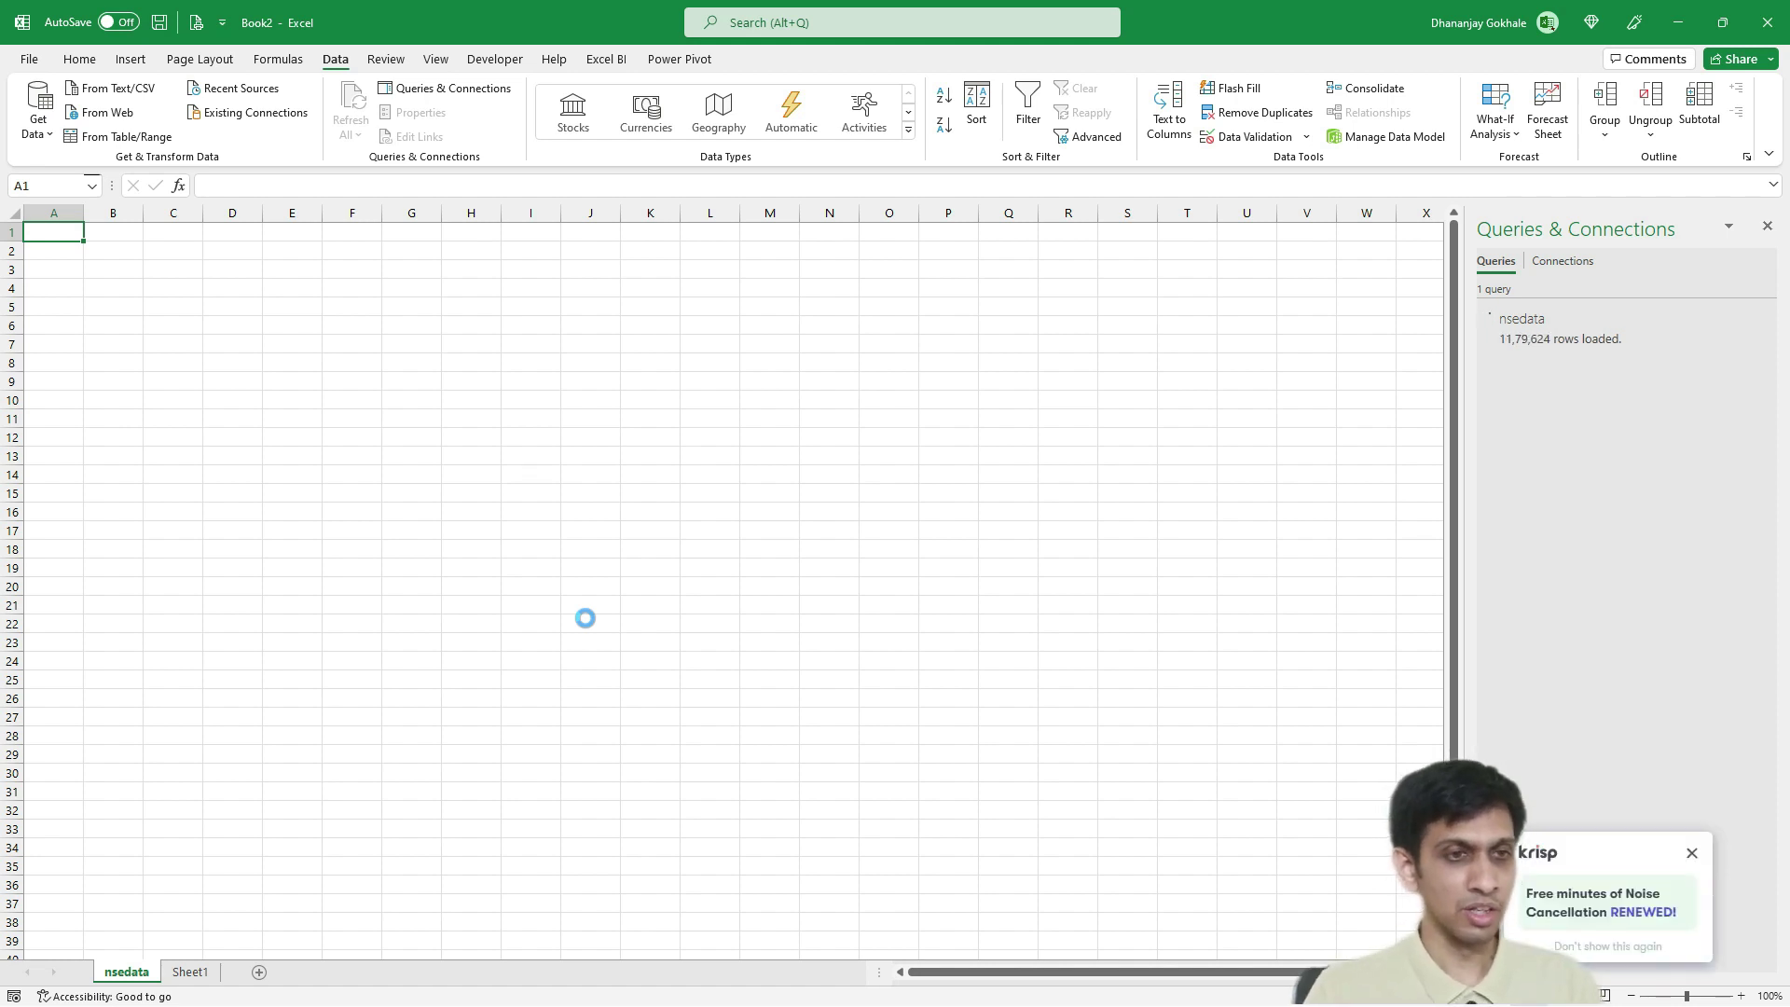
{"action": "left_click", "coordinate": [1692, 853]}
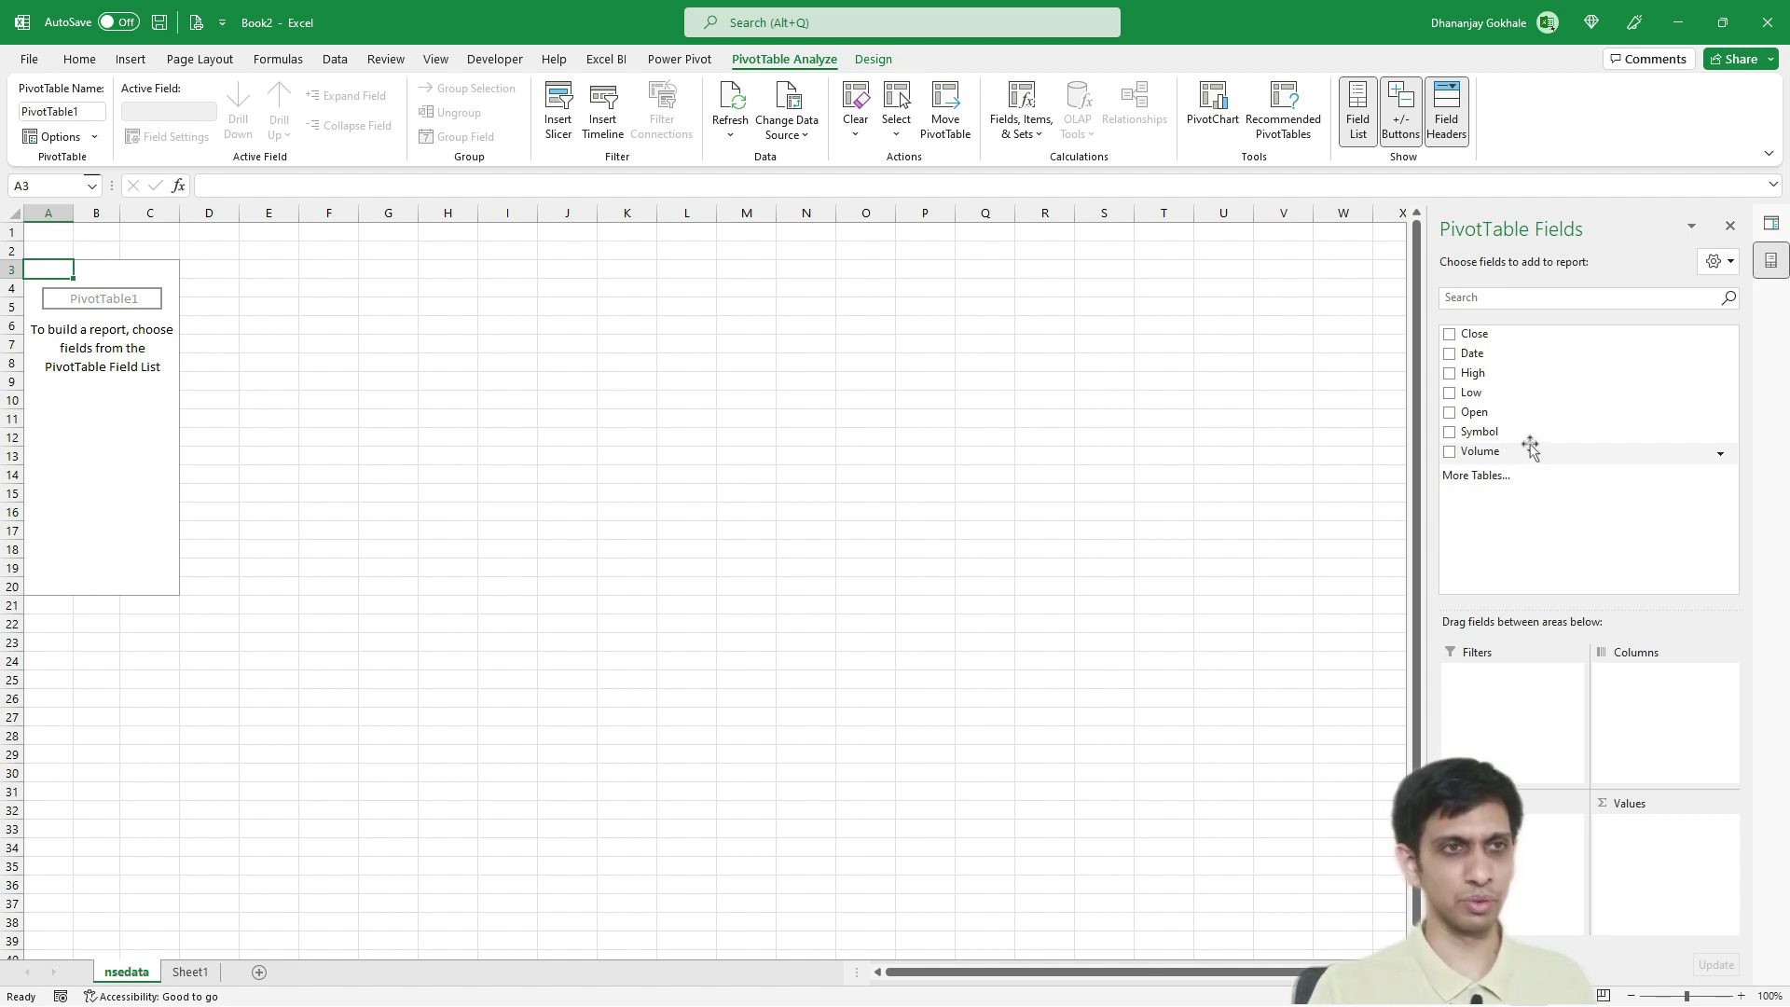
Add the Symbol field to the PivotTable as a report filter
{"action": "left_click_drag", "start_coordinate": [1498, 434], "coordinate": [1500, 705]}
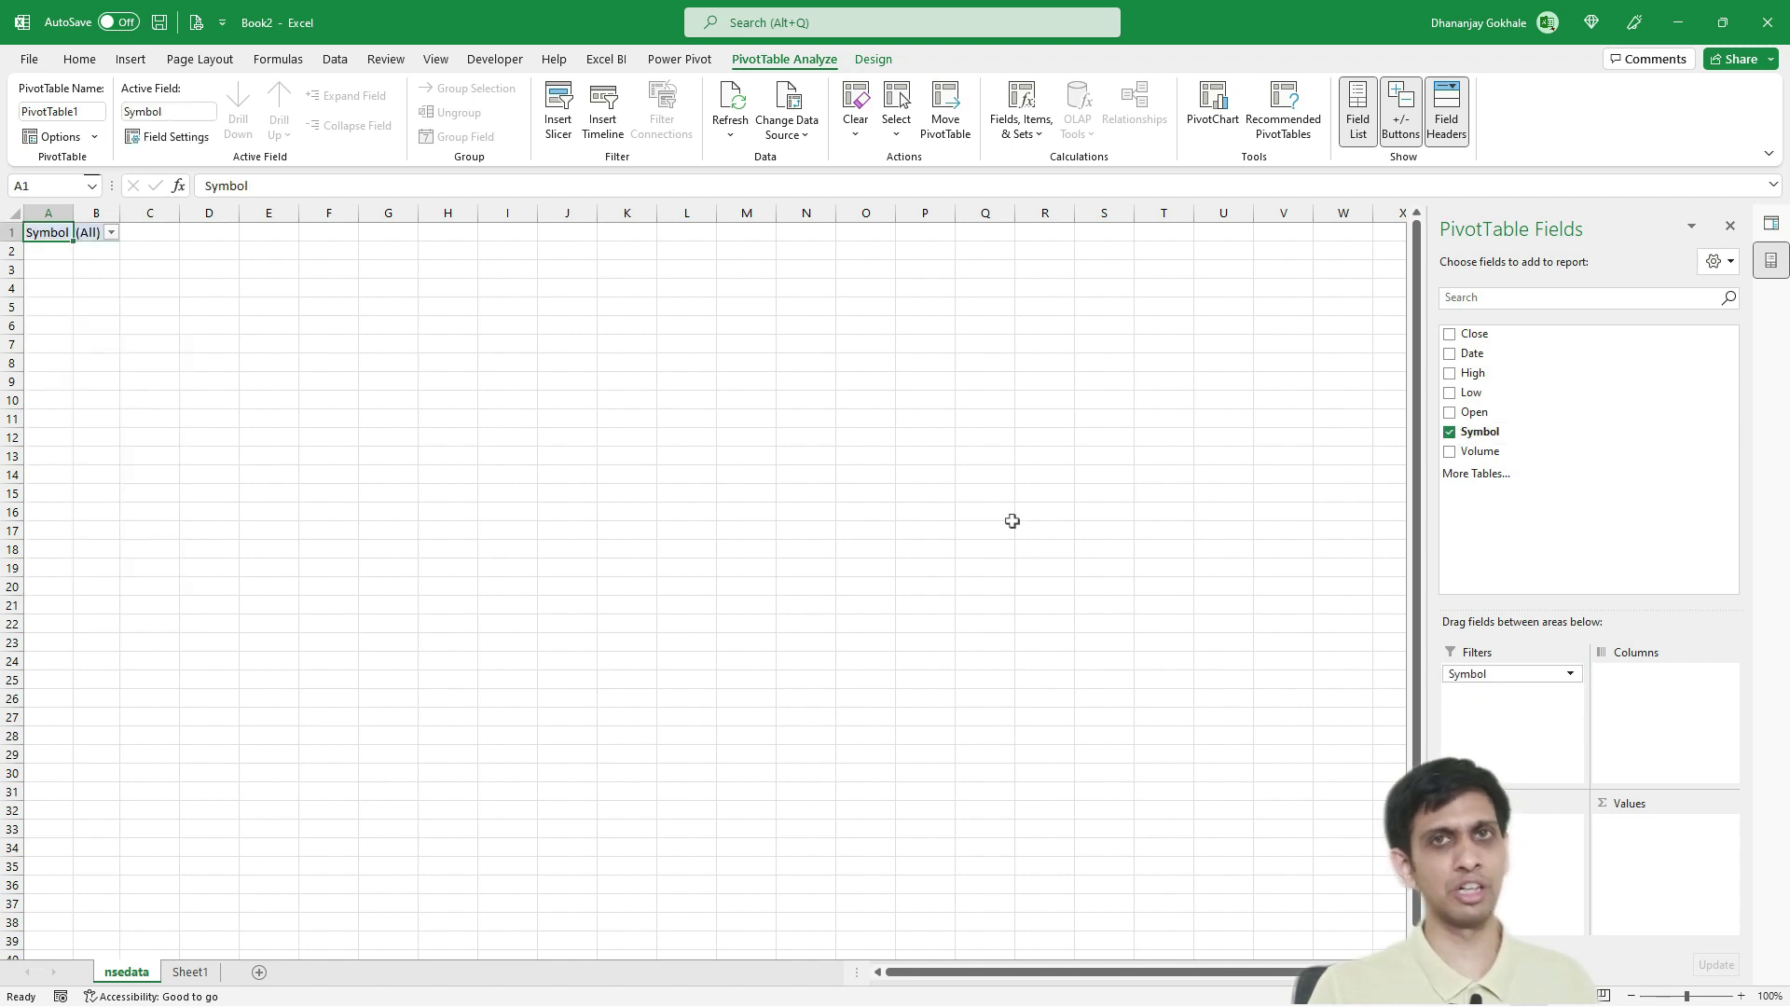
Filter the PivotTable's Symbol report filter to ADANIPOWER
{"action": "left_click", "coordinate": [111, 232]}
{"action": "scroll", "coordinate": [98, 326], "scroll_direction": "down", "scroll_amount": 2}
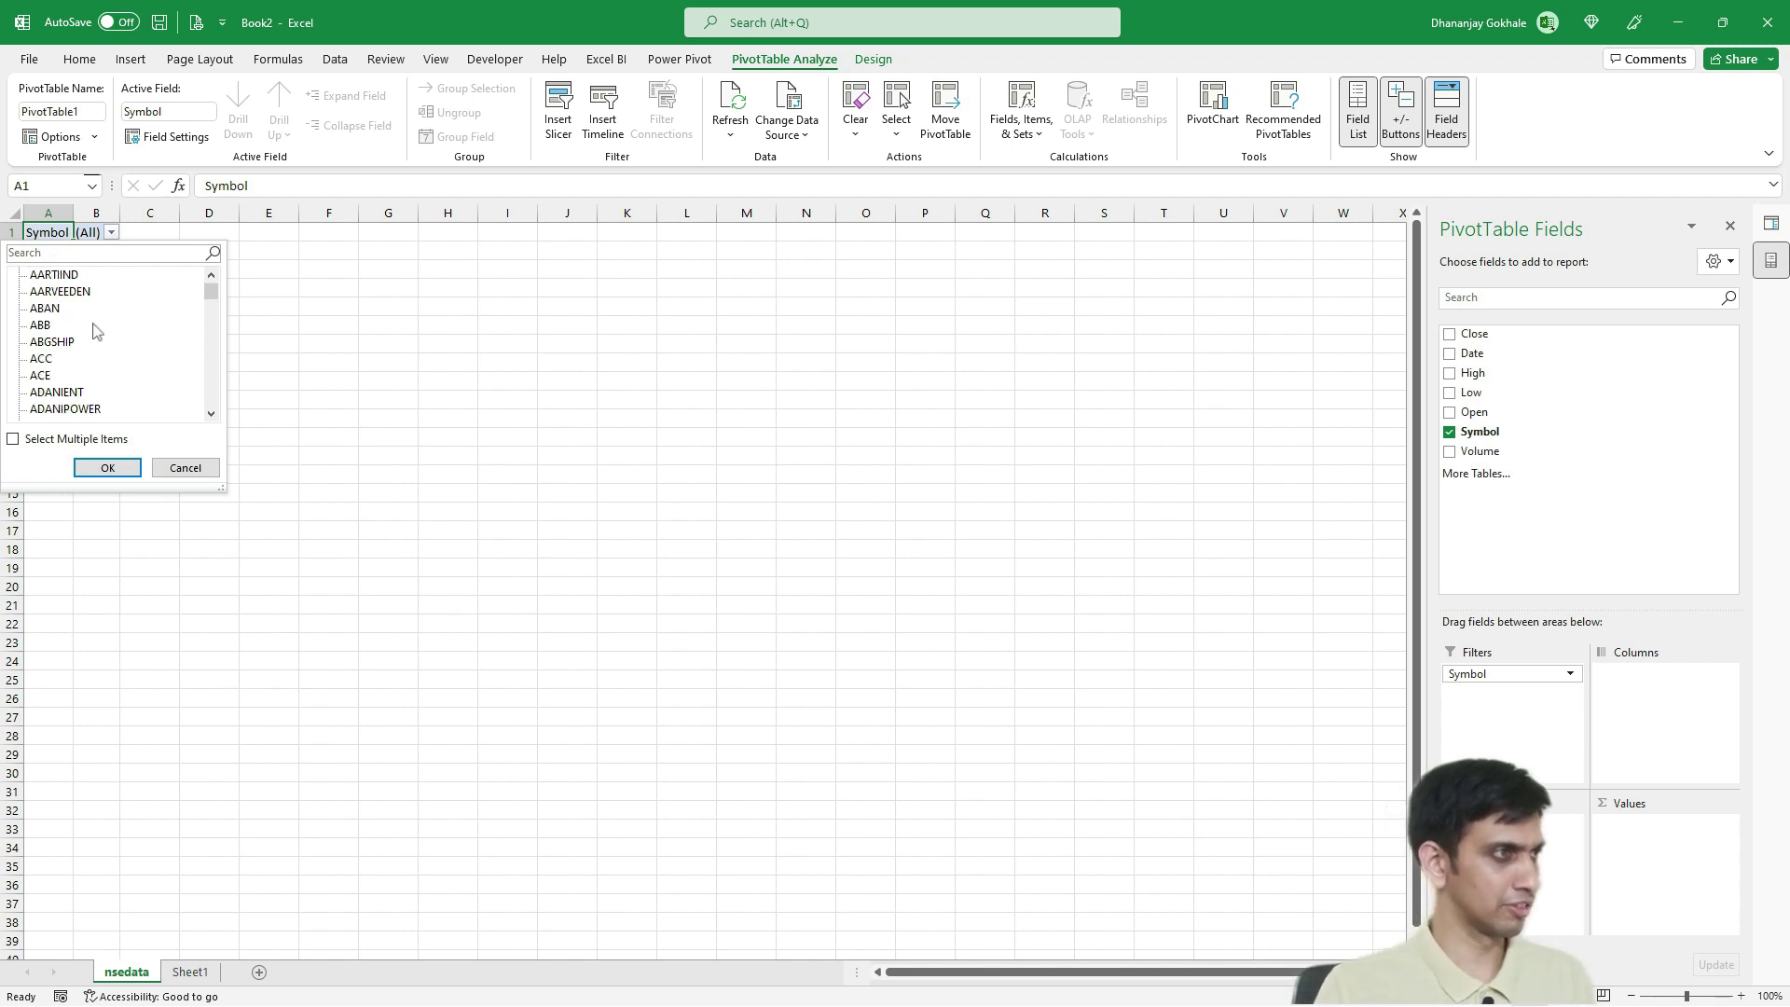
{"action": "left_click", "coordinate": [73, 410]}
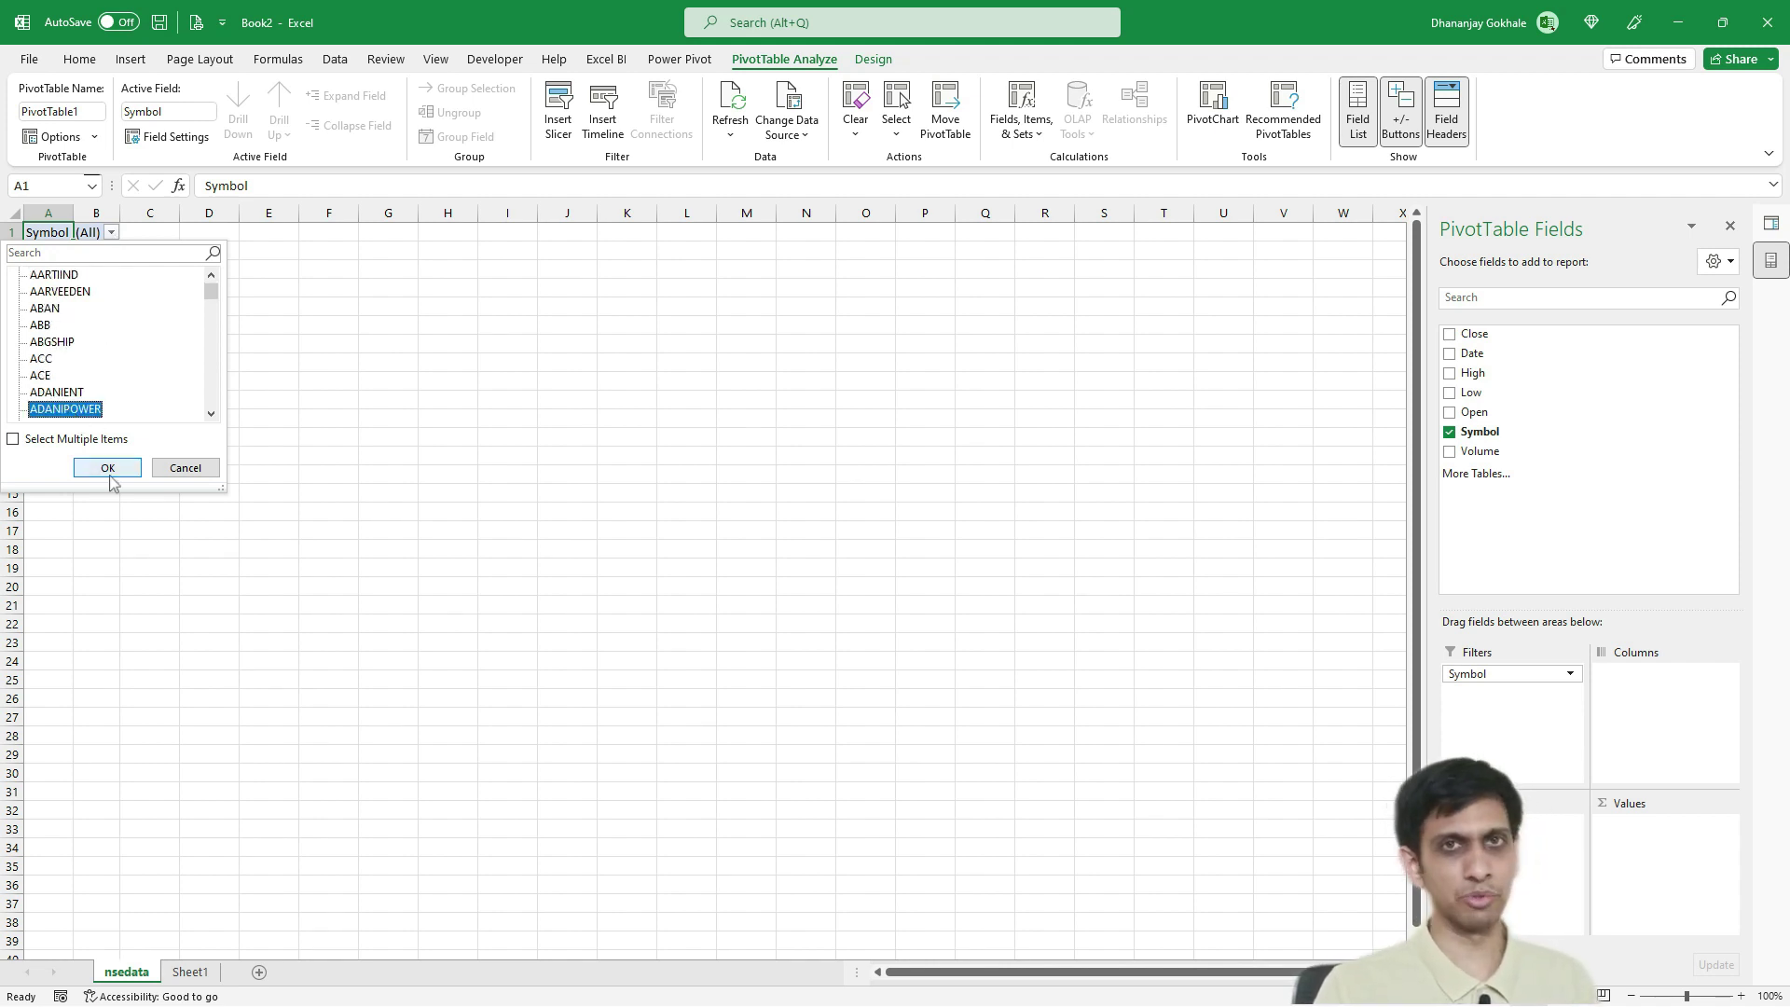
{"action": "left_click", "coordinate": [110, 471]}
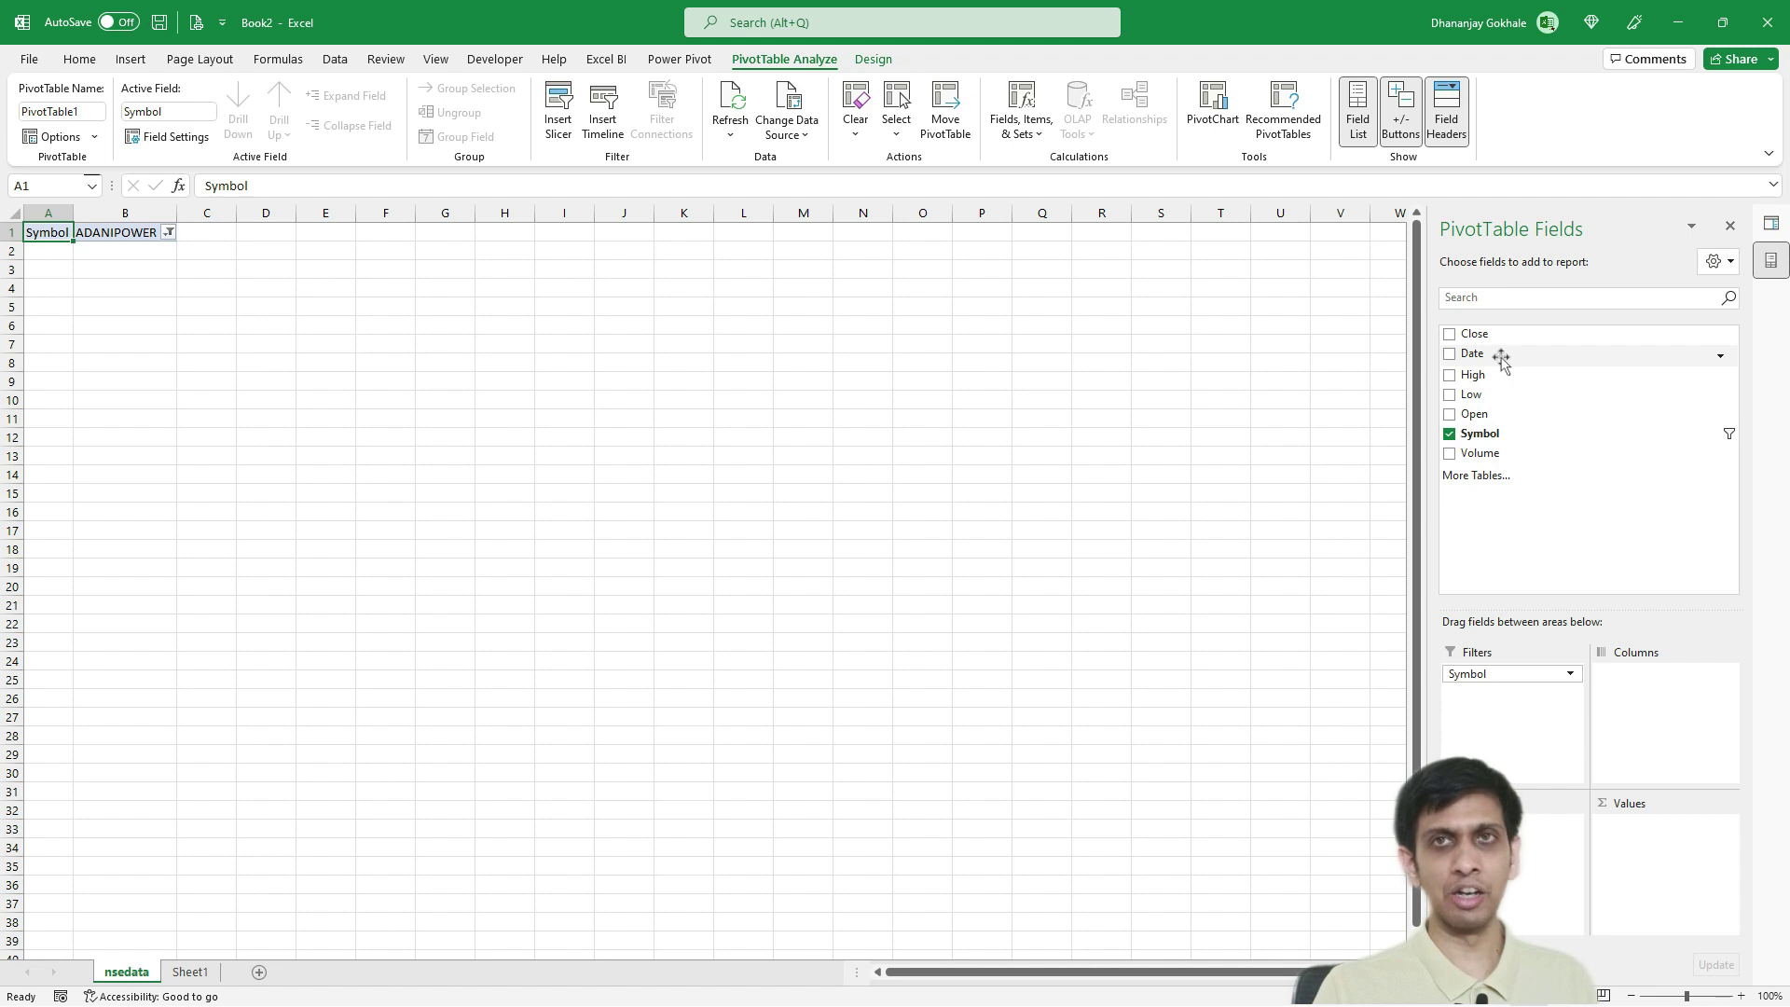
Add the Date field to the PivotTable rows and remove Quarters, checking the months under 2009 and collapsing them again
{"action": "left_click_drag", "start_coordinate": [1500, 359], "coordinate": [1491, 843]}
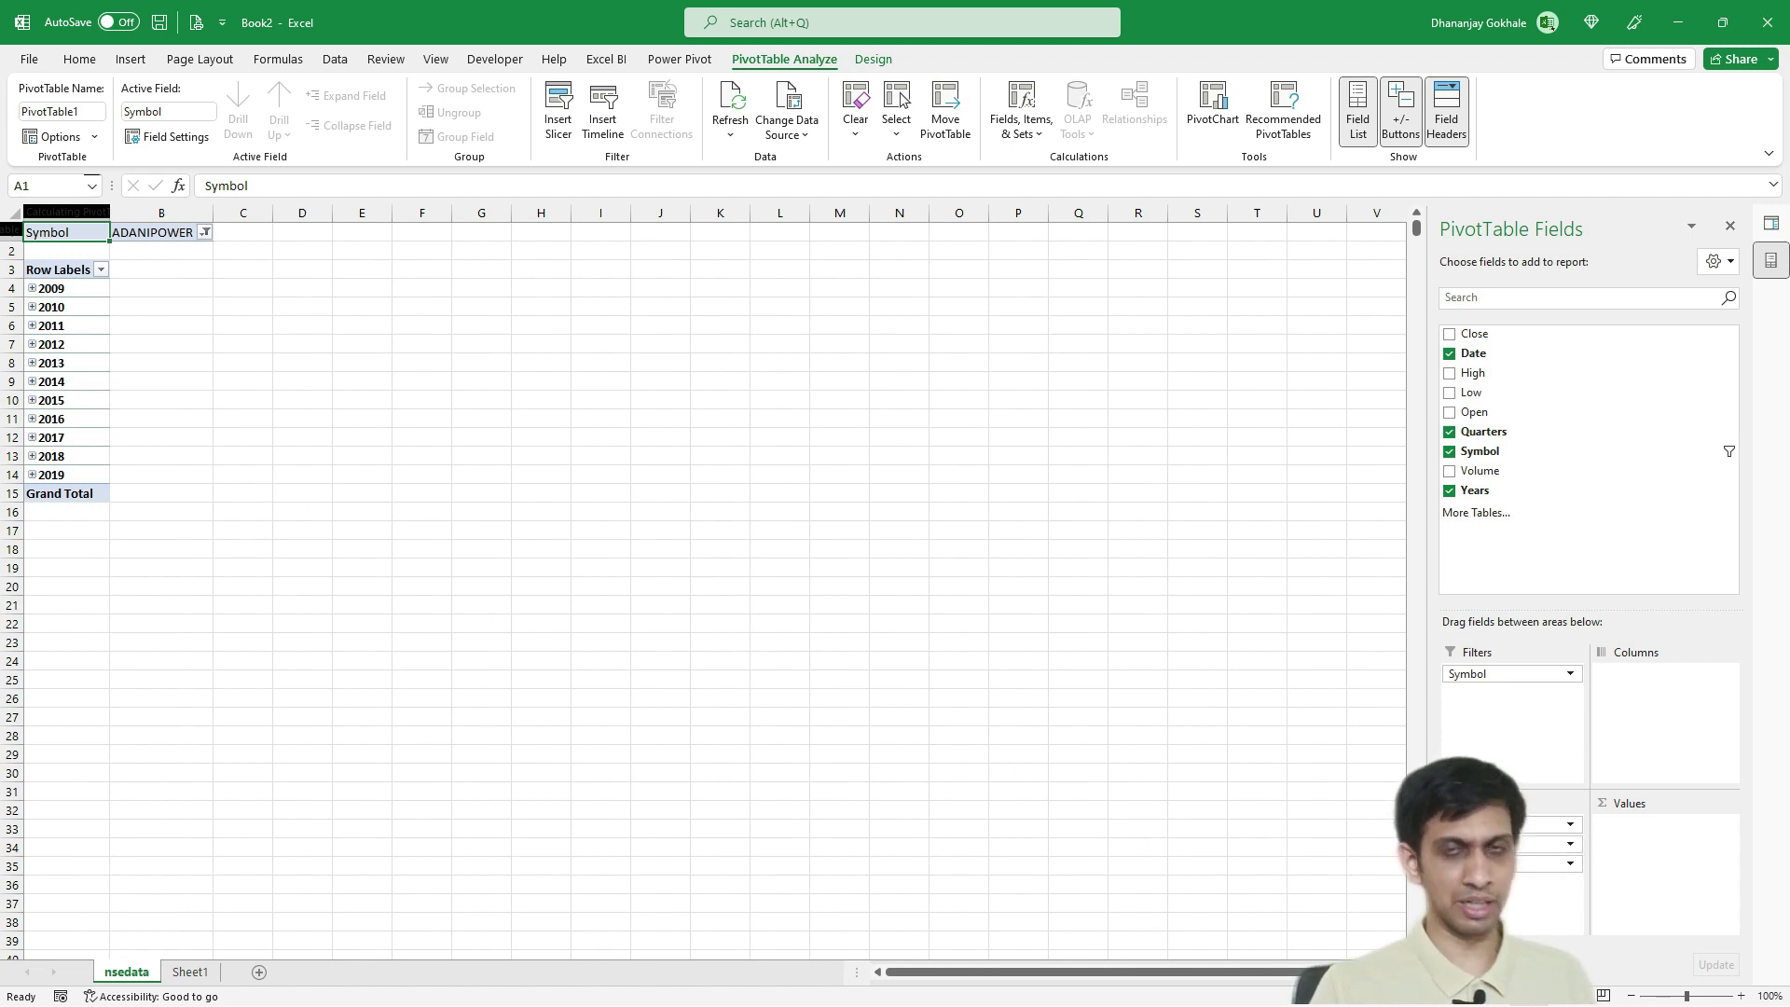
{"action": "left_click_drag", "start_coordinate": [1547, 843], "coordinate": [1555, 553]}
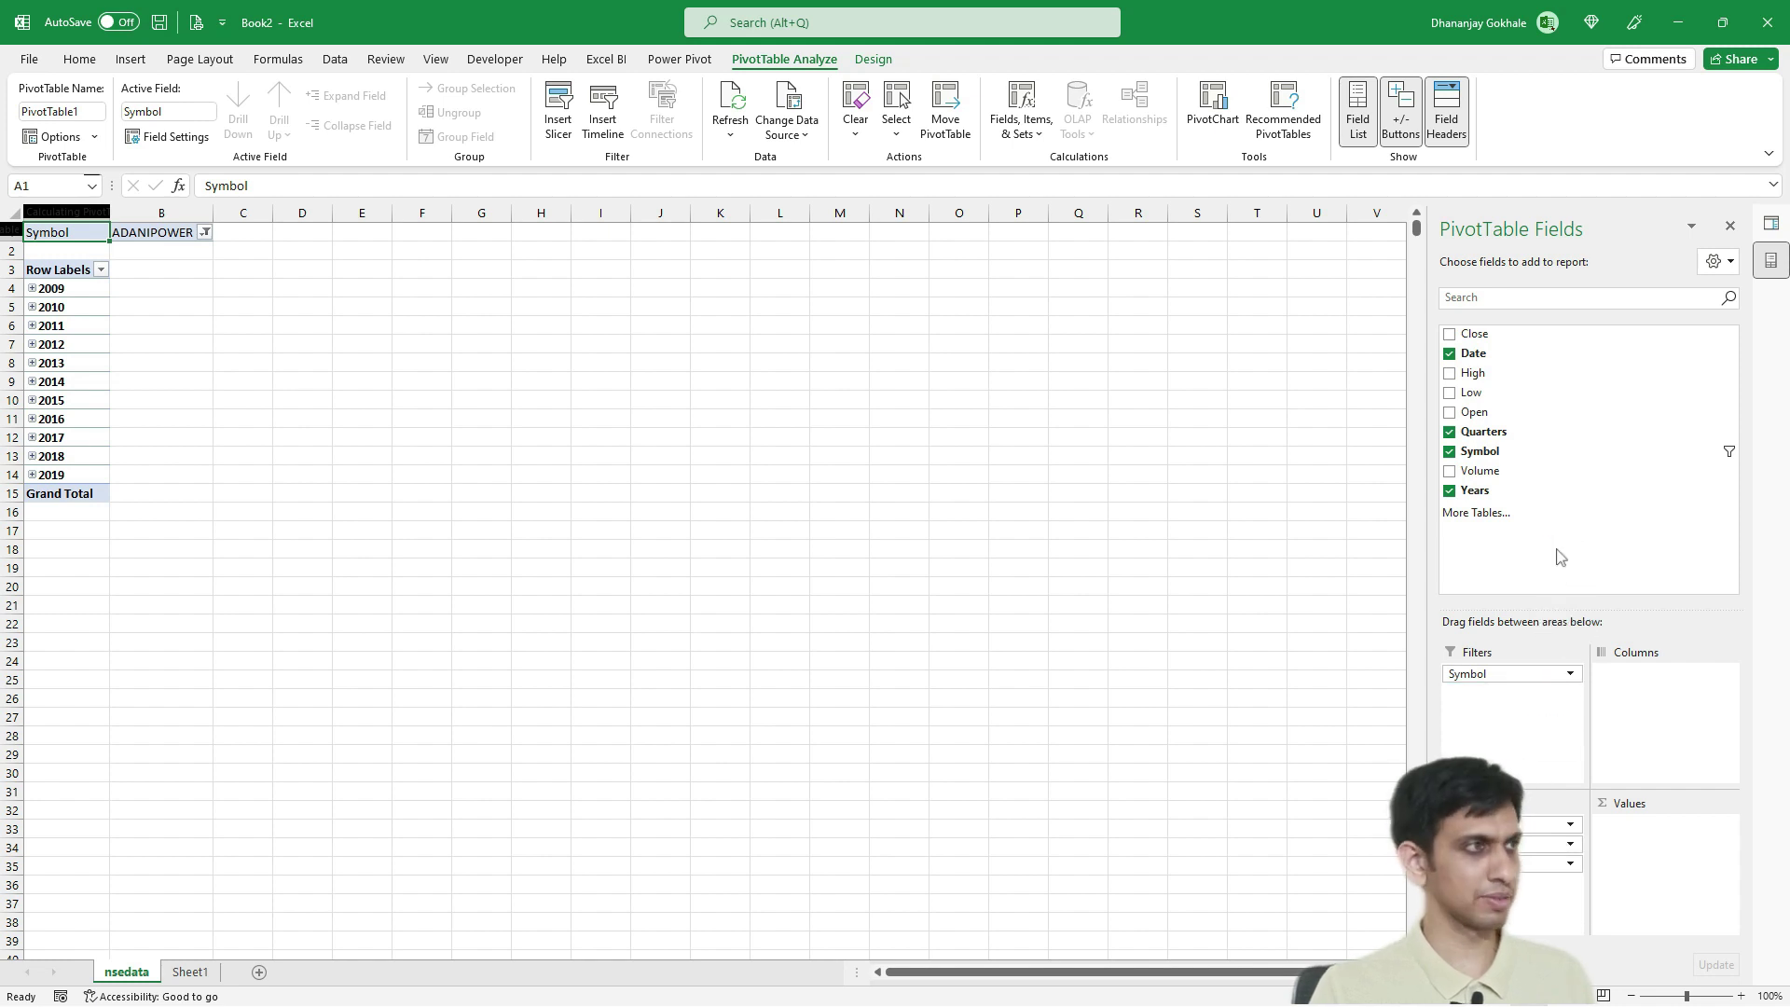
{"action": "left_click", "coordinate": [33, 289]}
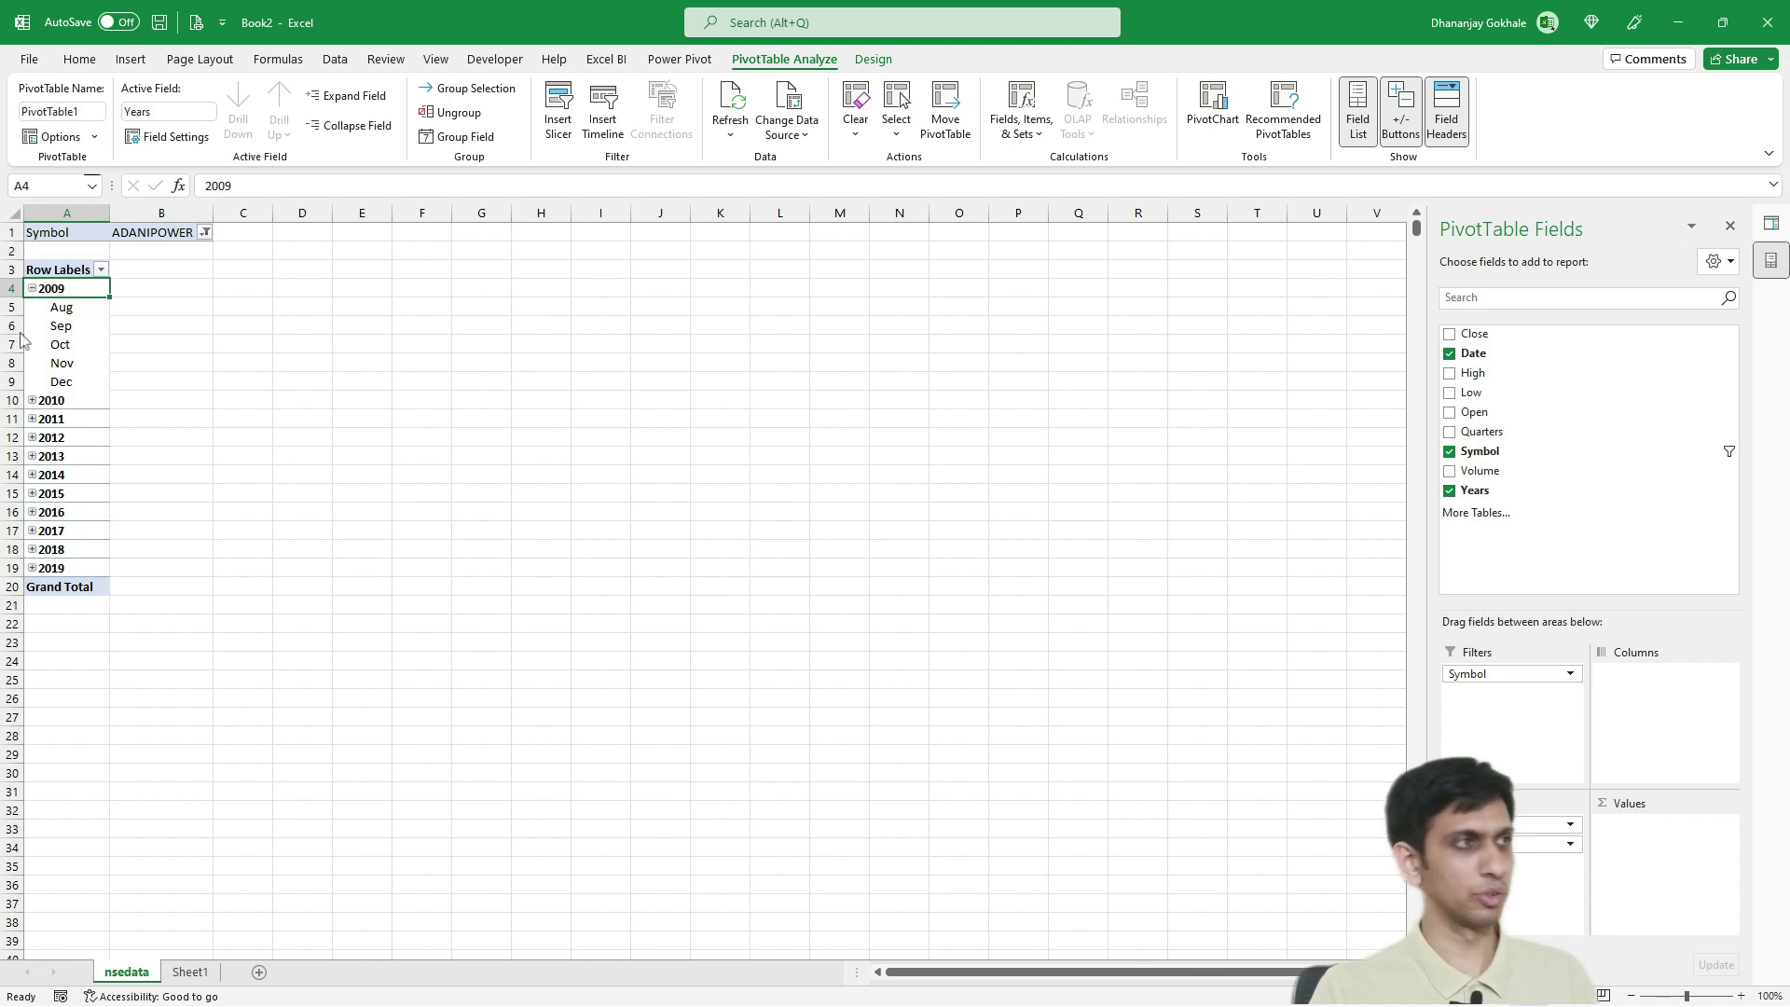
{"action": "left_click", "coordinate": [33, 288]}
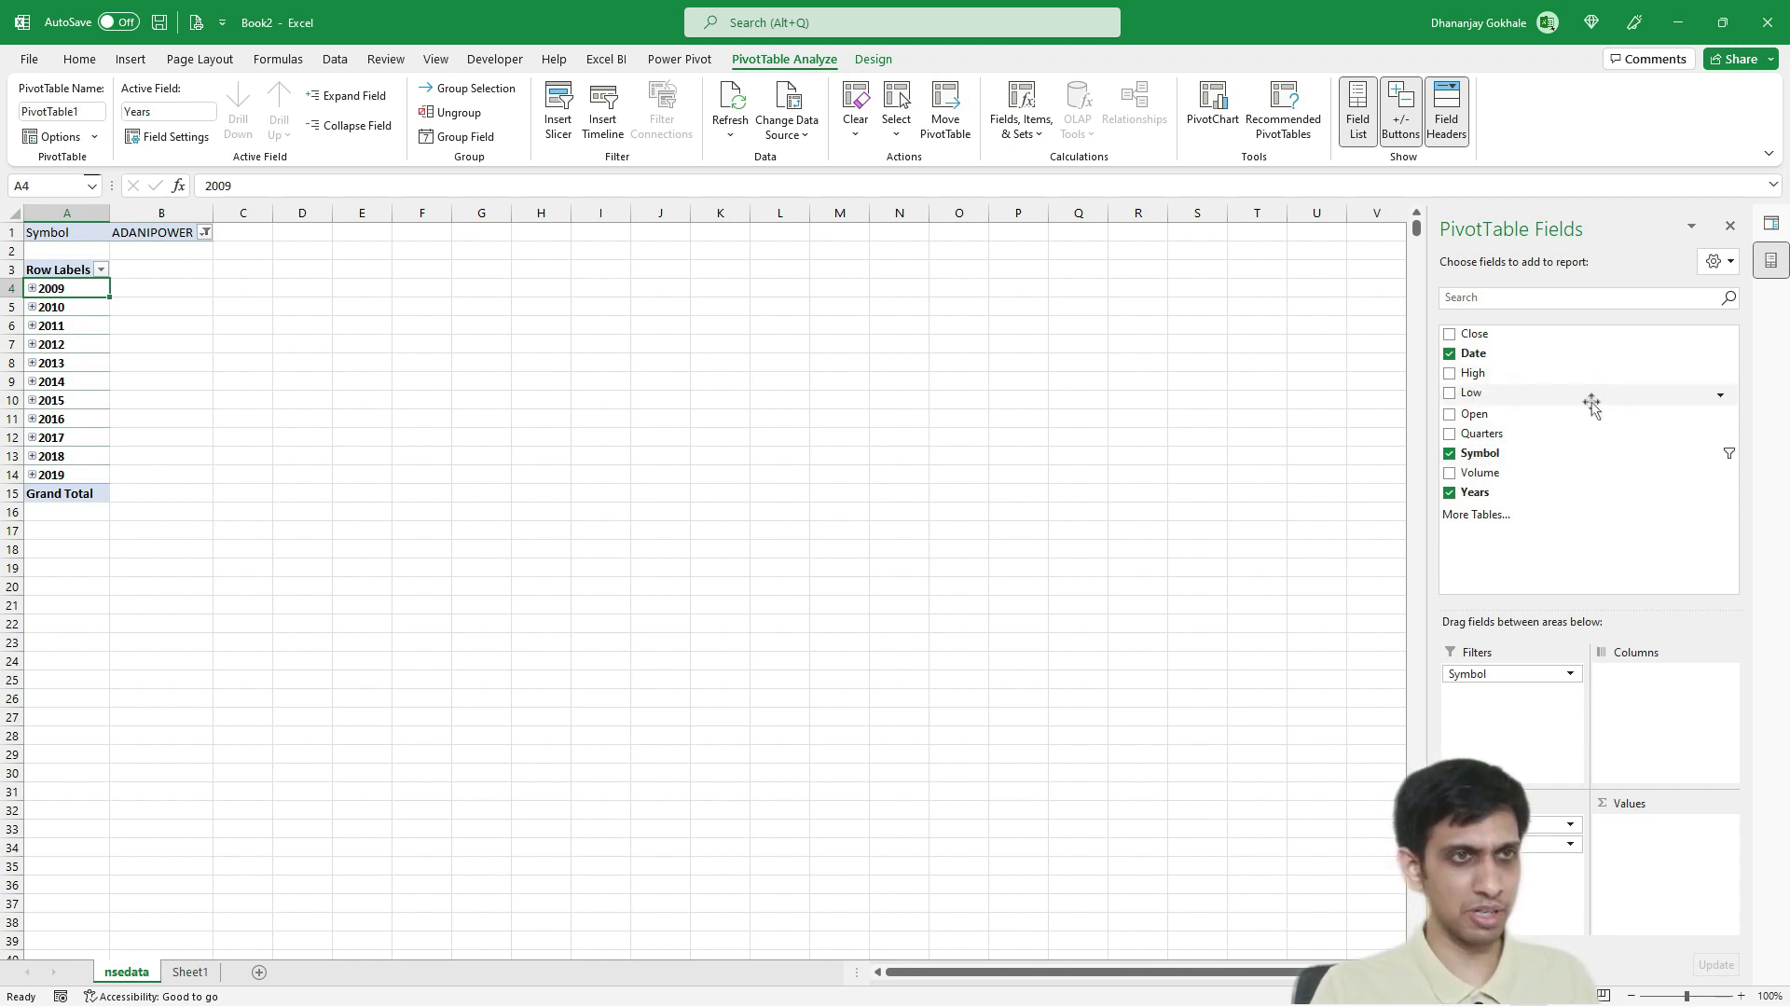
Add the Close field to the PivotTable values and summarize it by Average
{"action": "left_click_drag", "start_coordinate": [1519, 341], "coordinate": [1684, 890]}
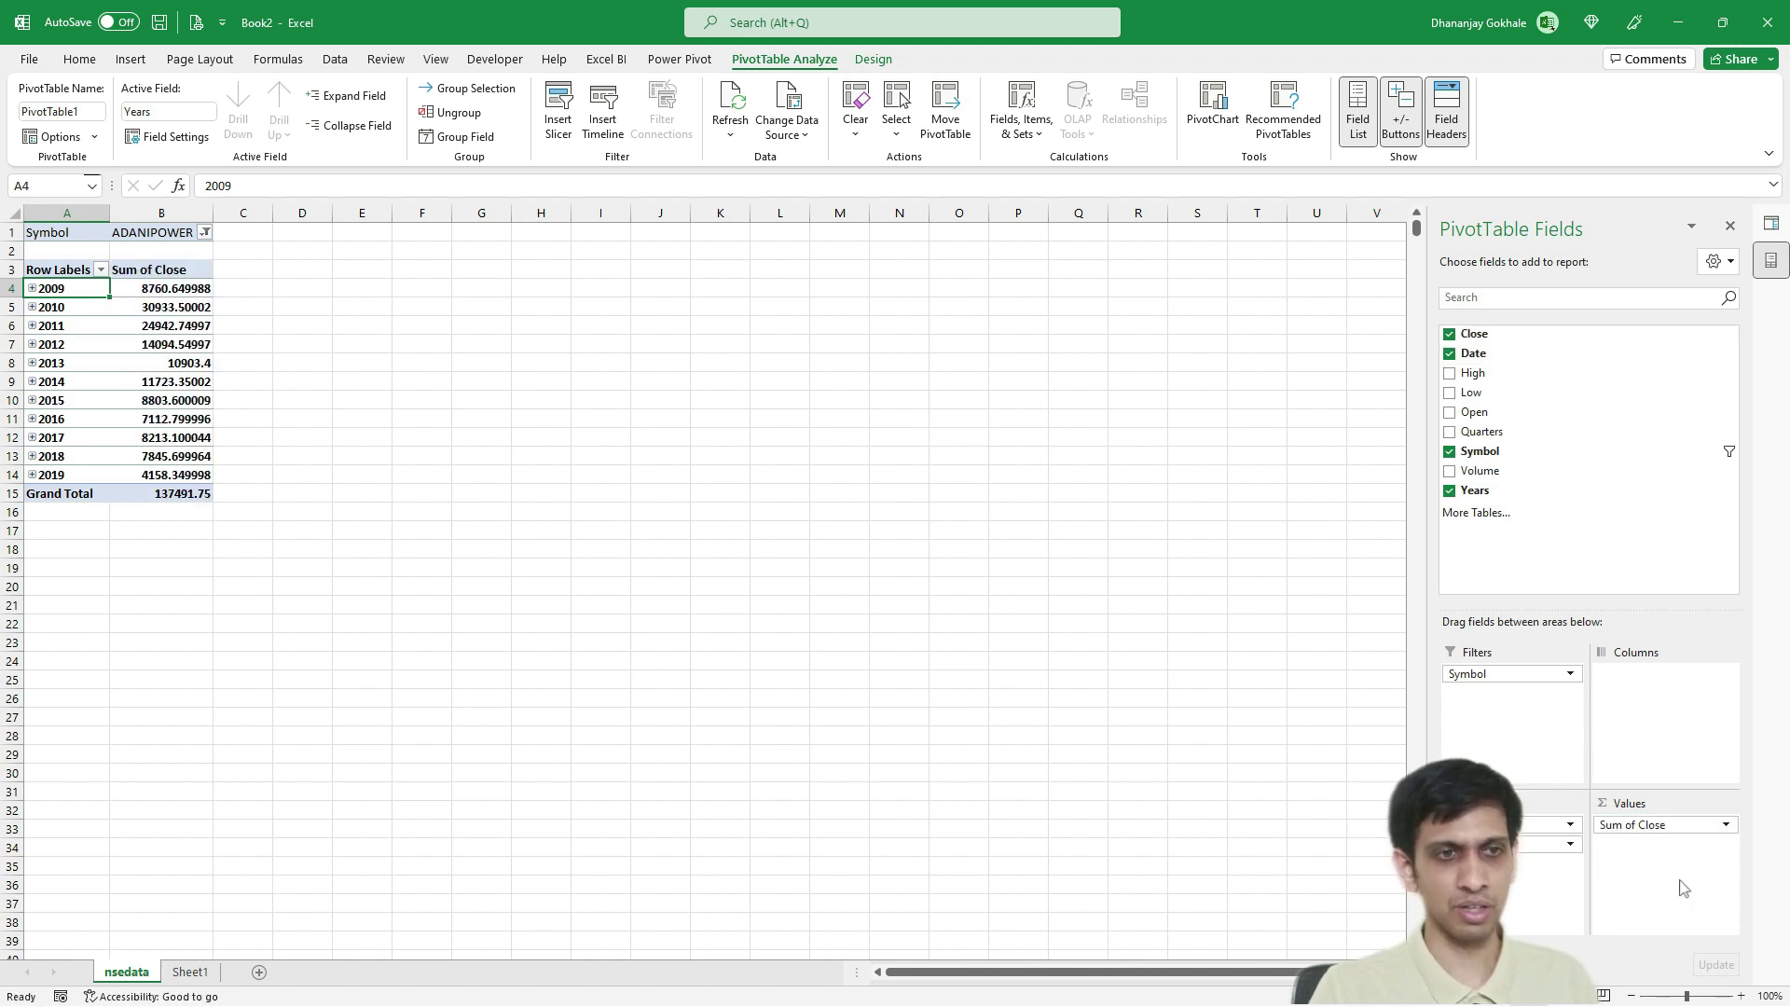
{"action": "left_click", "coordinate": [1723, 826]}
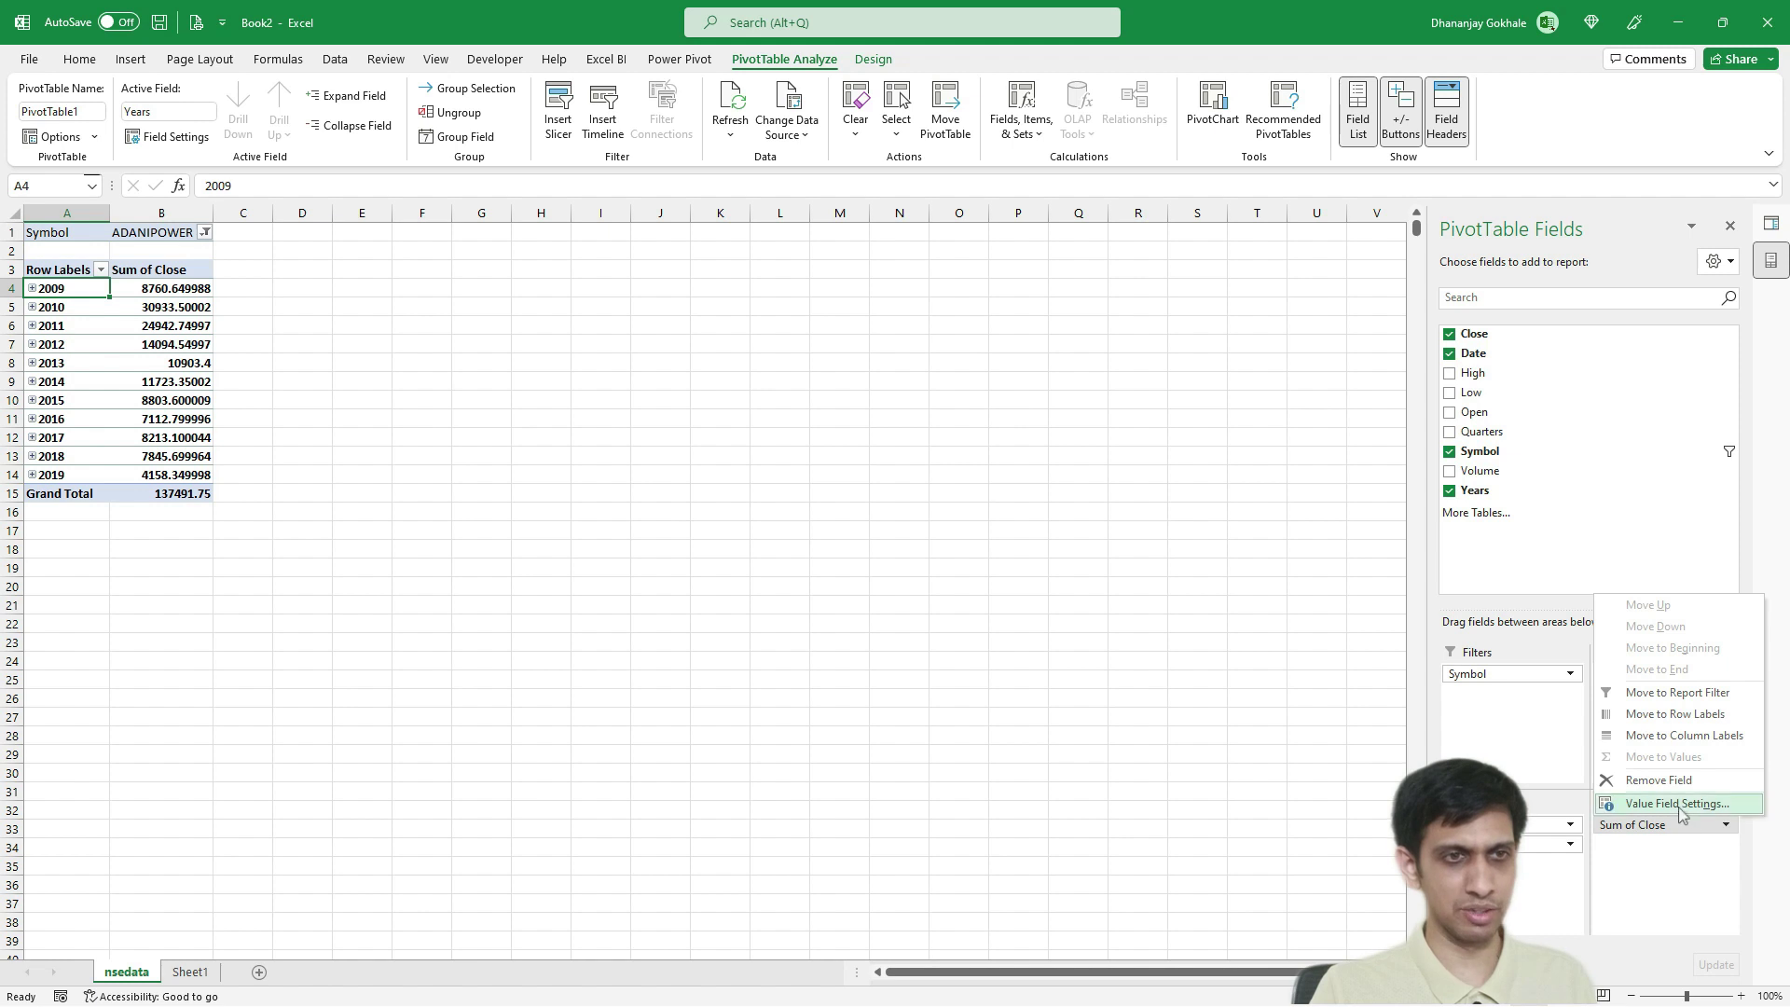
{"action": "left_click", "coordinate": [1675, 803]}
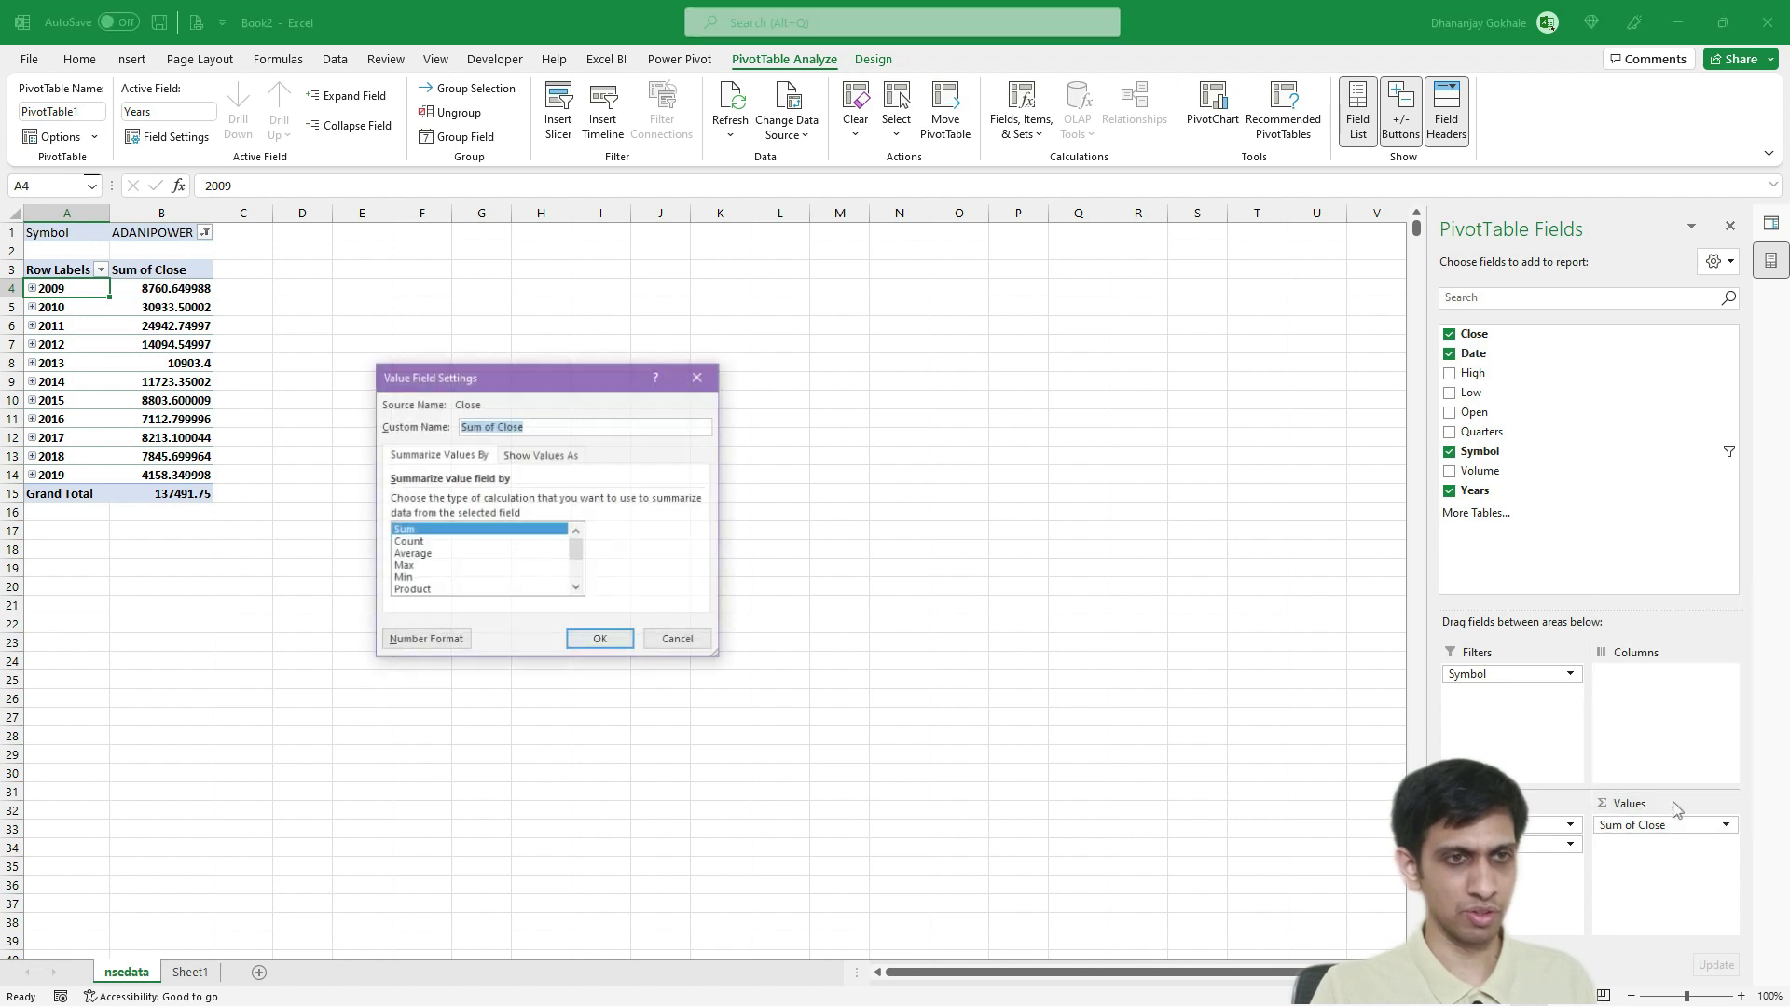
{"action": "left_click", "coordinate": [415, 554]}
{"action": "left_click", "coordinate": [602, 640]}
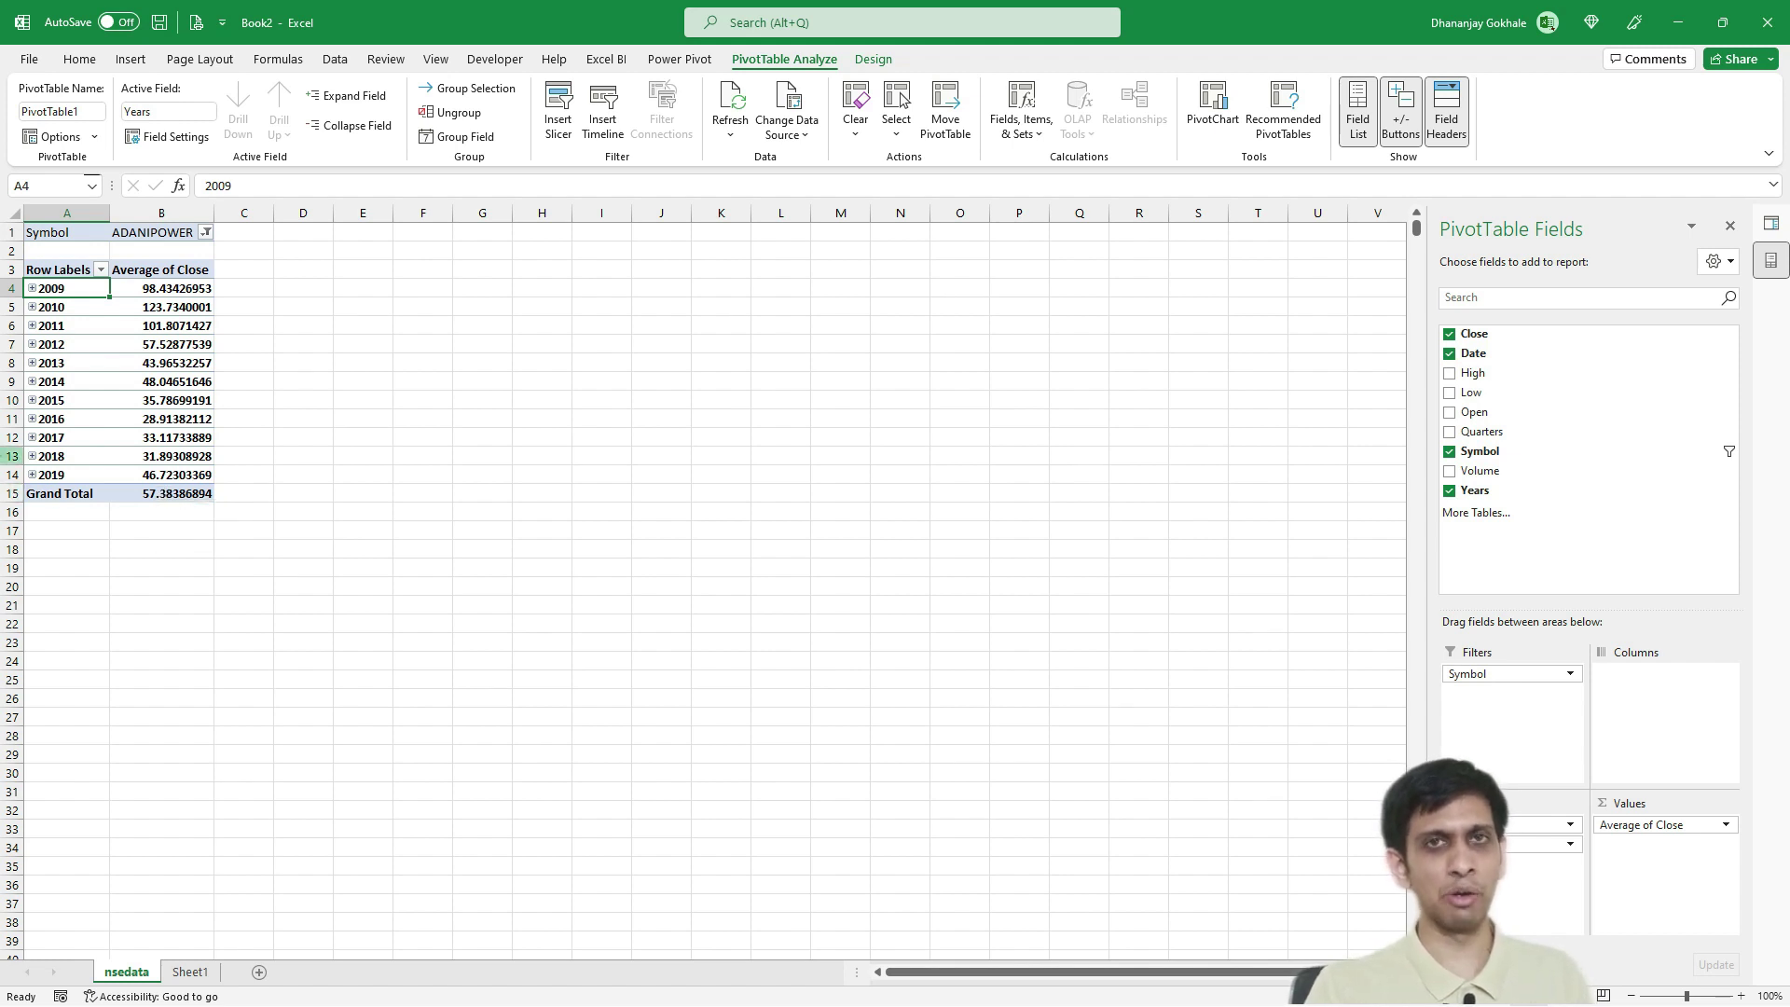
Expand the entire Years field in the PivotTable to list the months under every year
{"action": "right_click", "coordinate": [62, 293]}
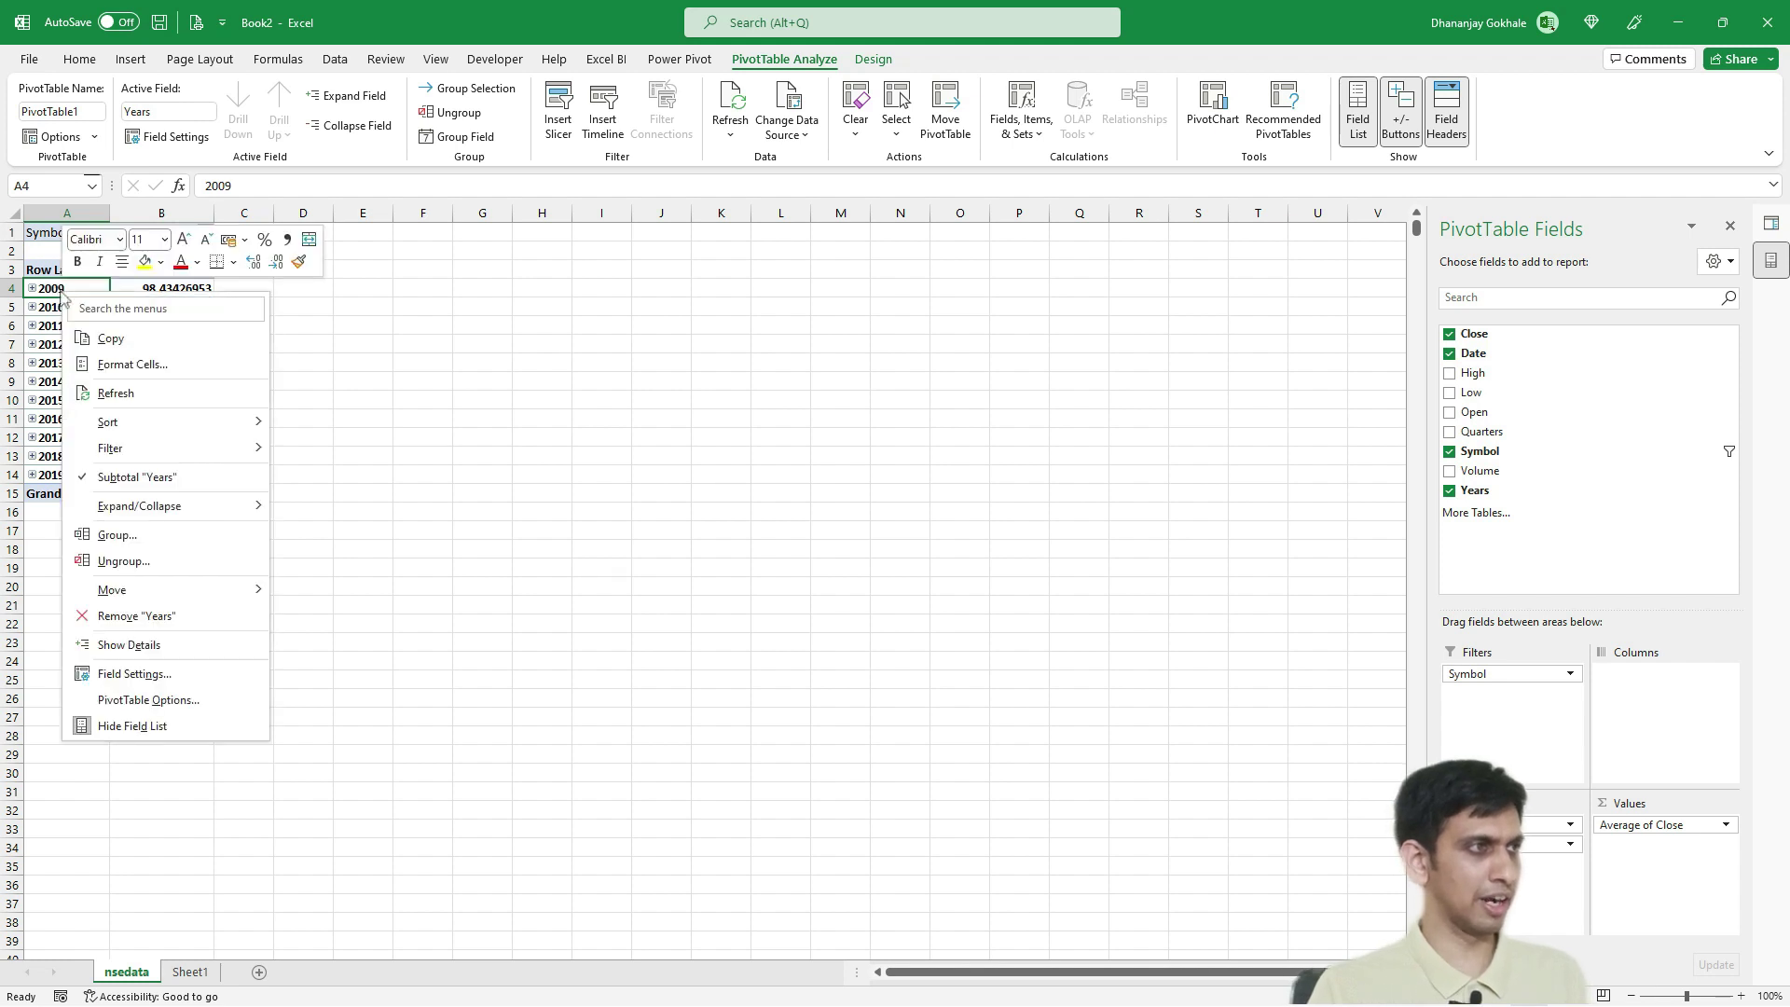
{"action": "mouse_move", "coordinate": [219, 511]}
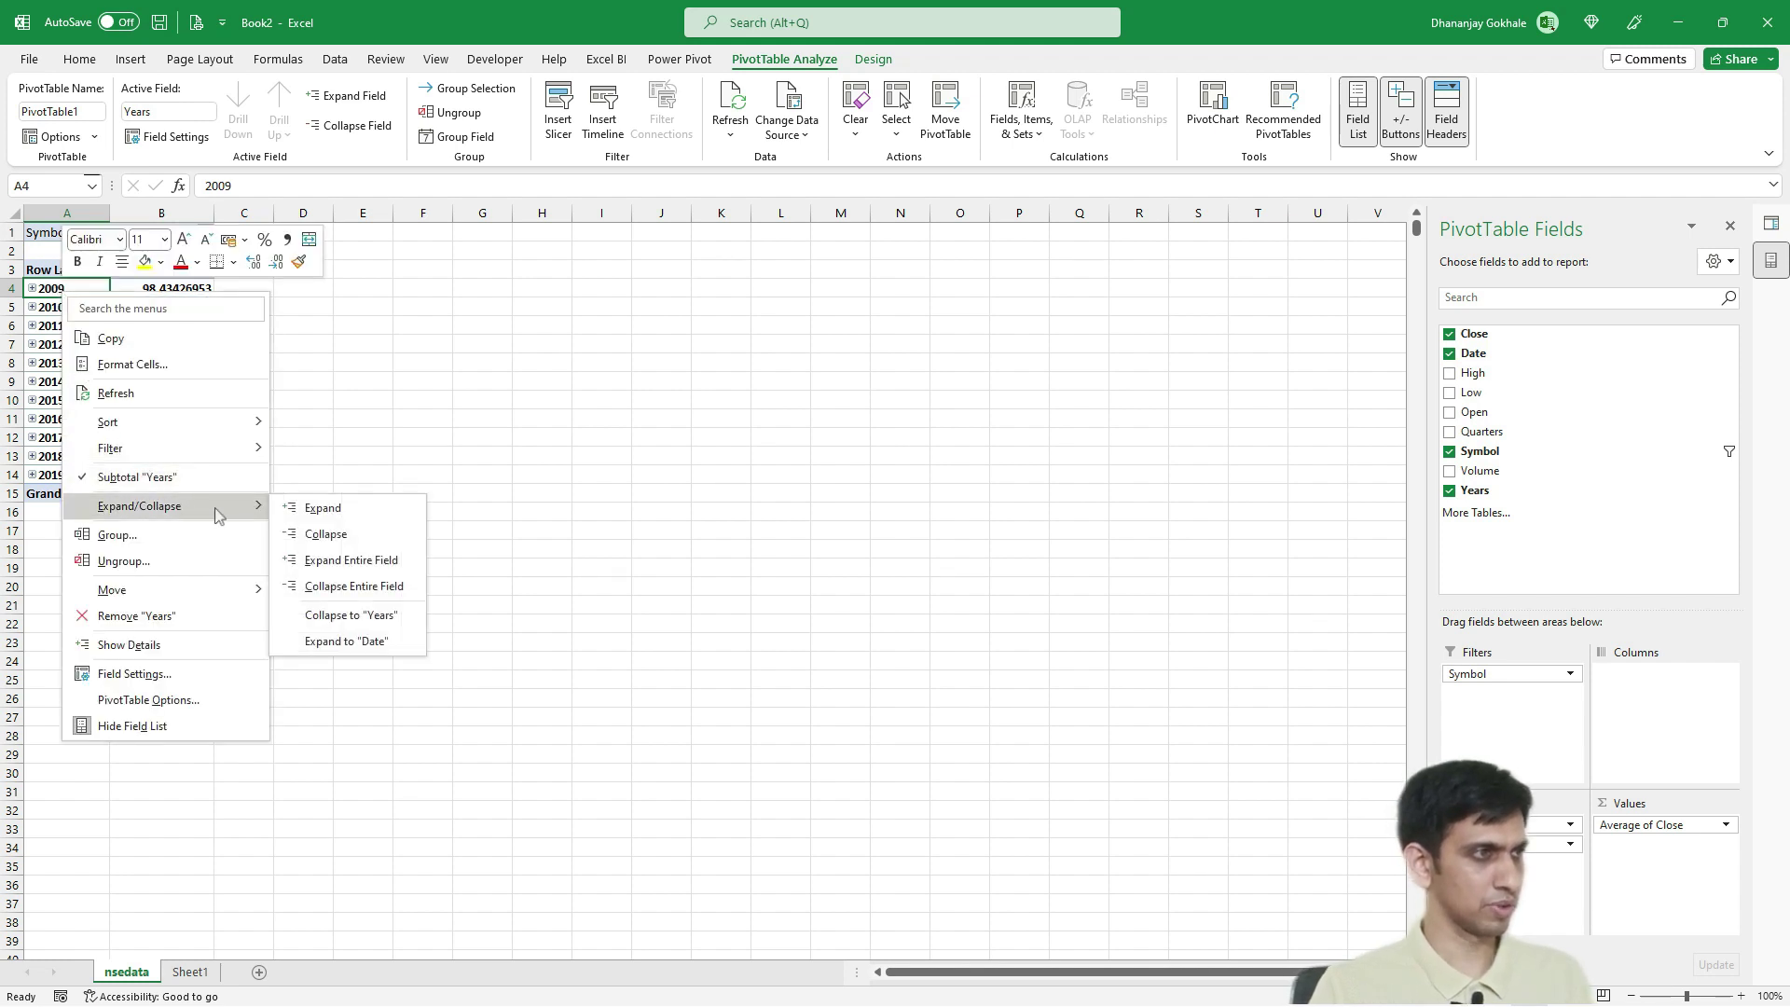
{"action": "left_click", "coordinate": [352, 560]}
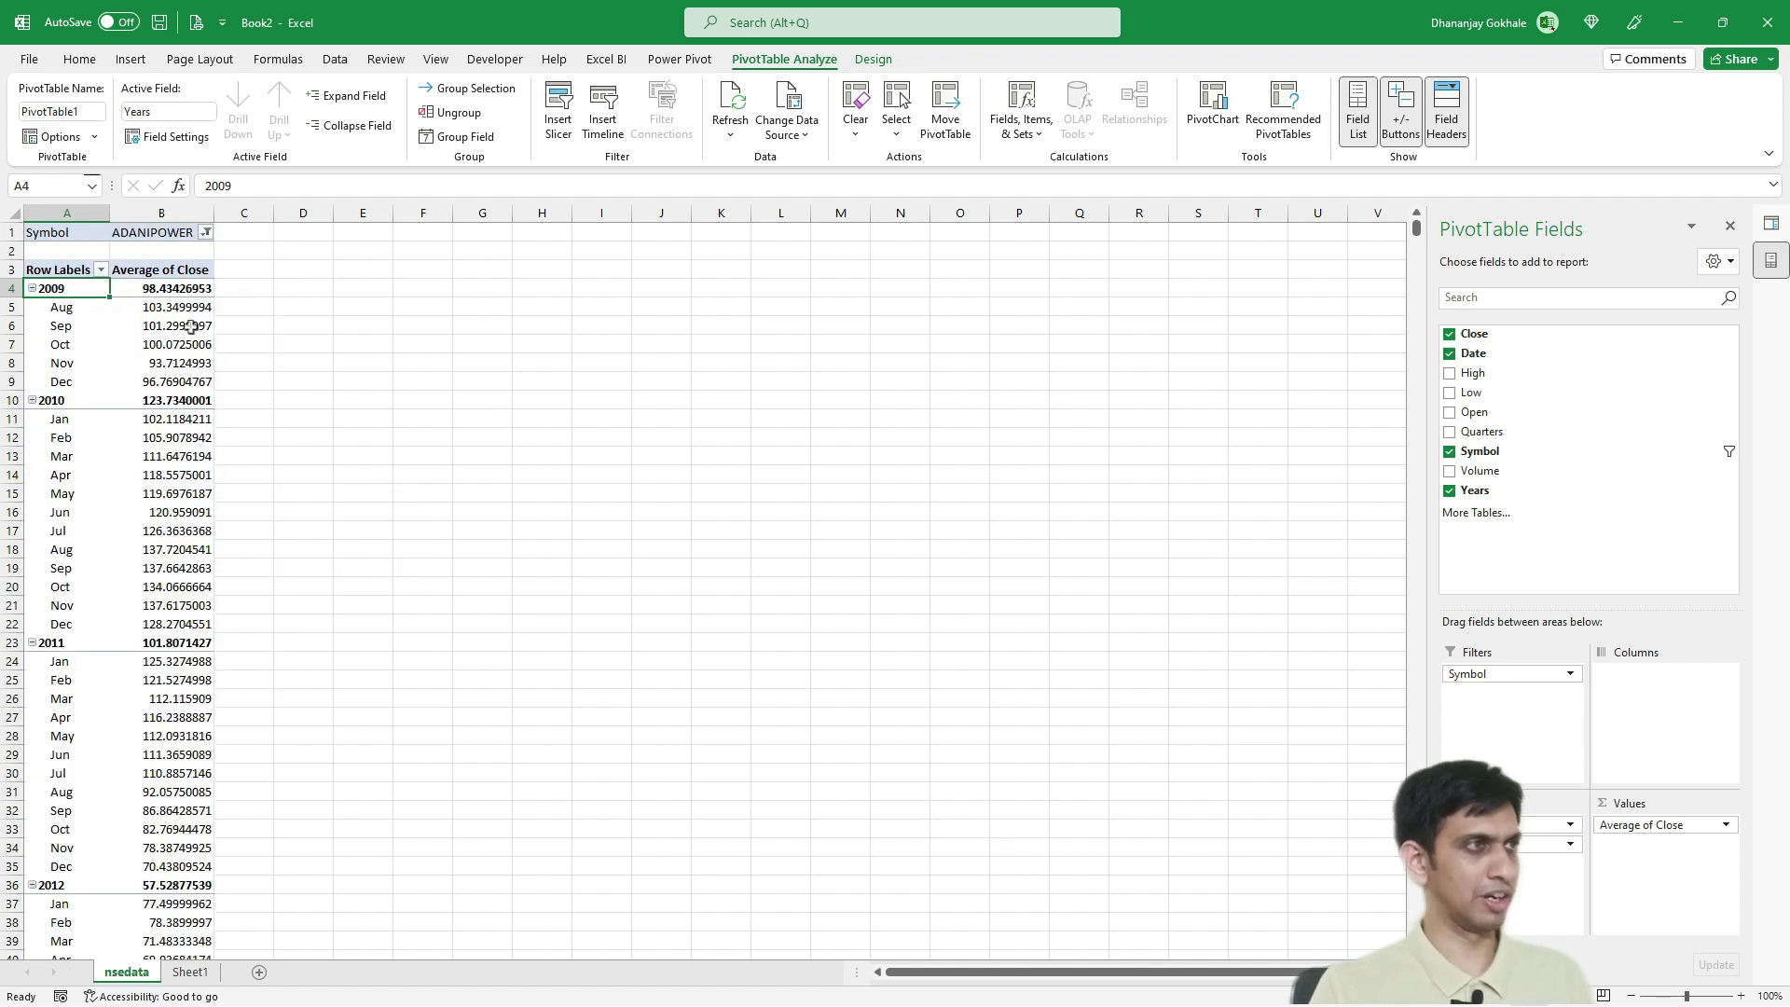
Examine the average close for August 2009 and the contents of Sheet1, ending on the nsedata sheet
{"action": "left_click", "coordinate": [171, 305]}
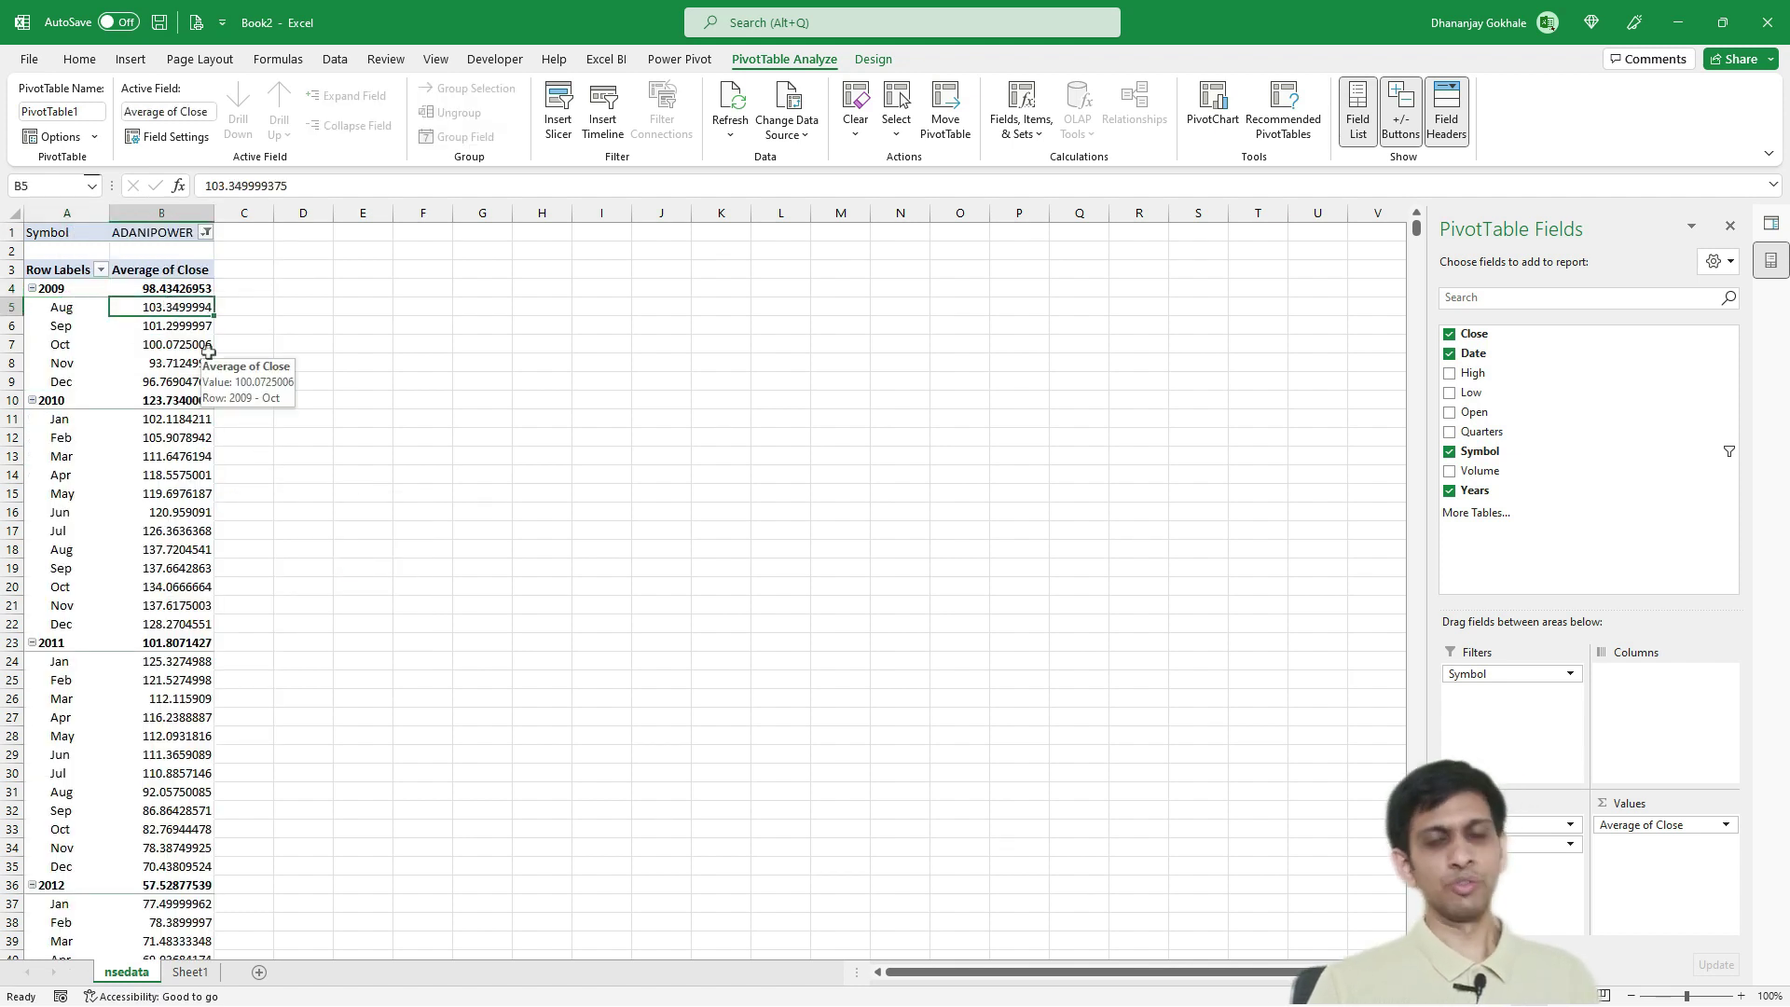
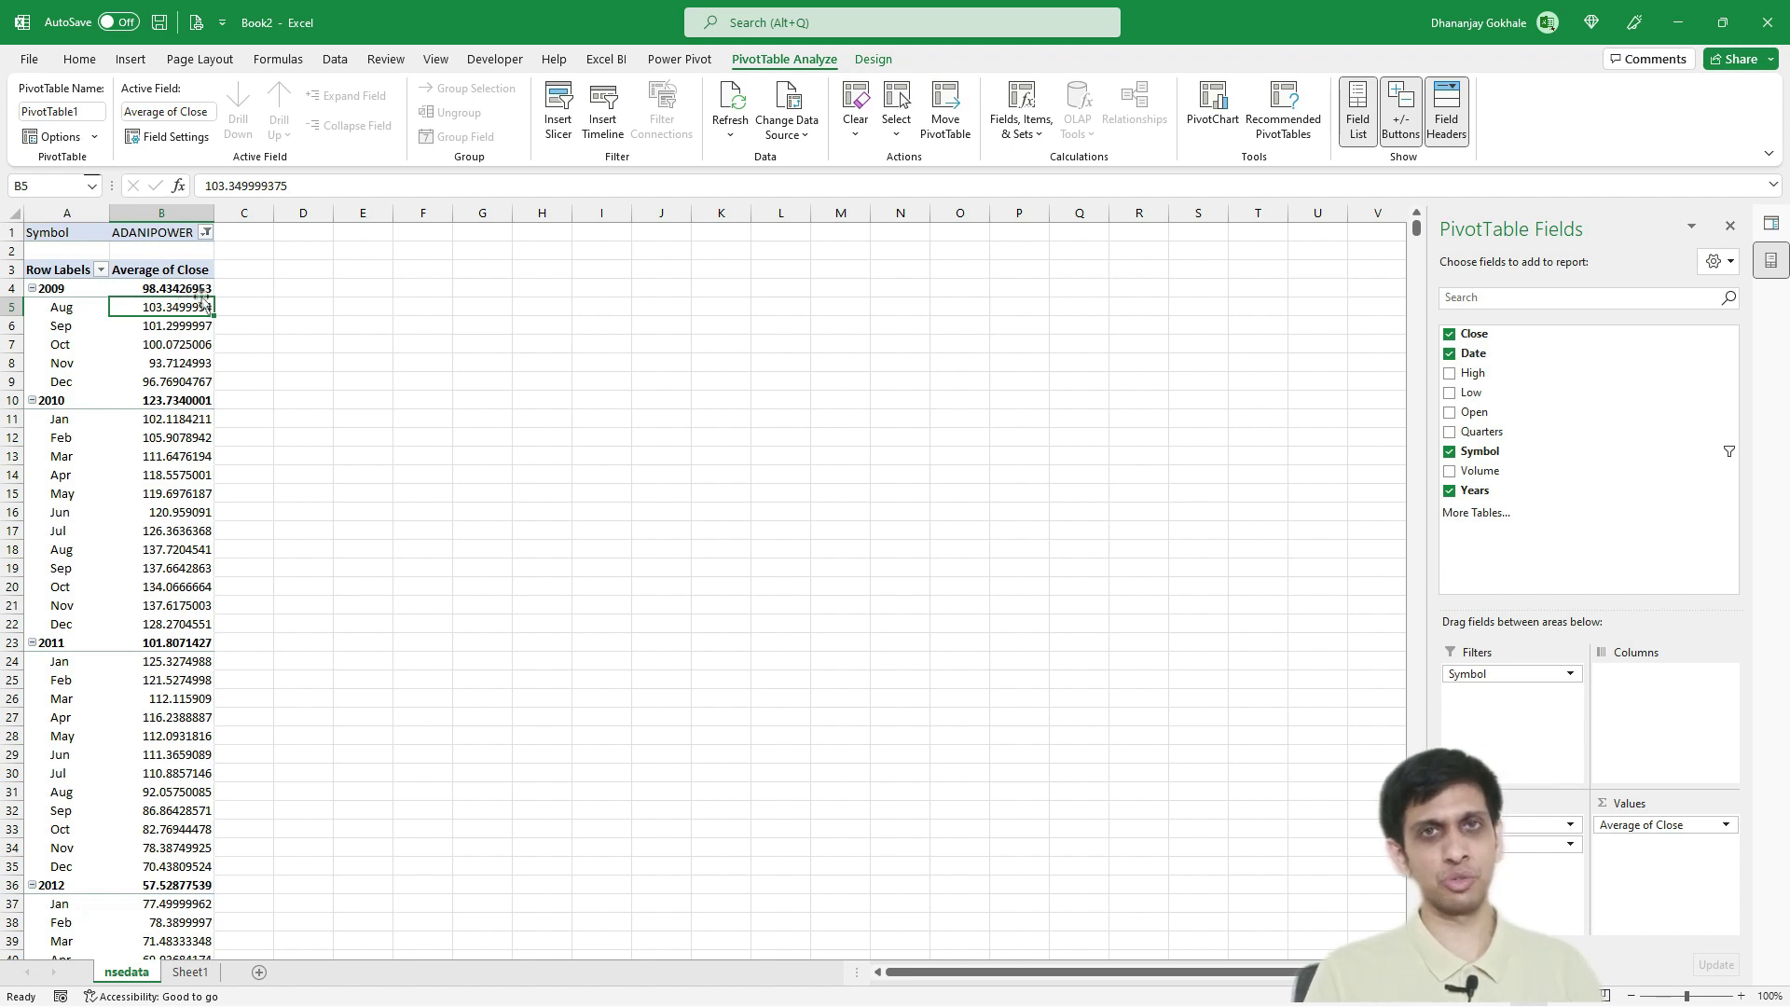
{"action": "left_click", "coordinate": [191, 973]}
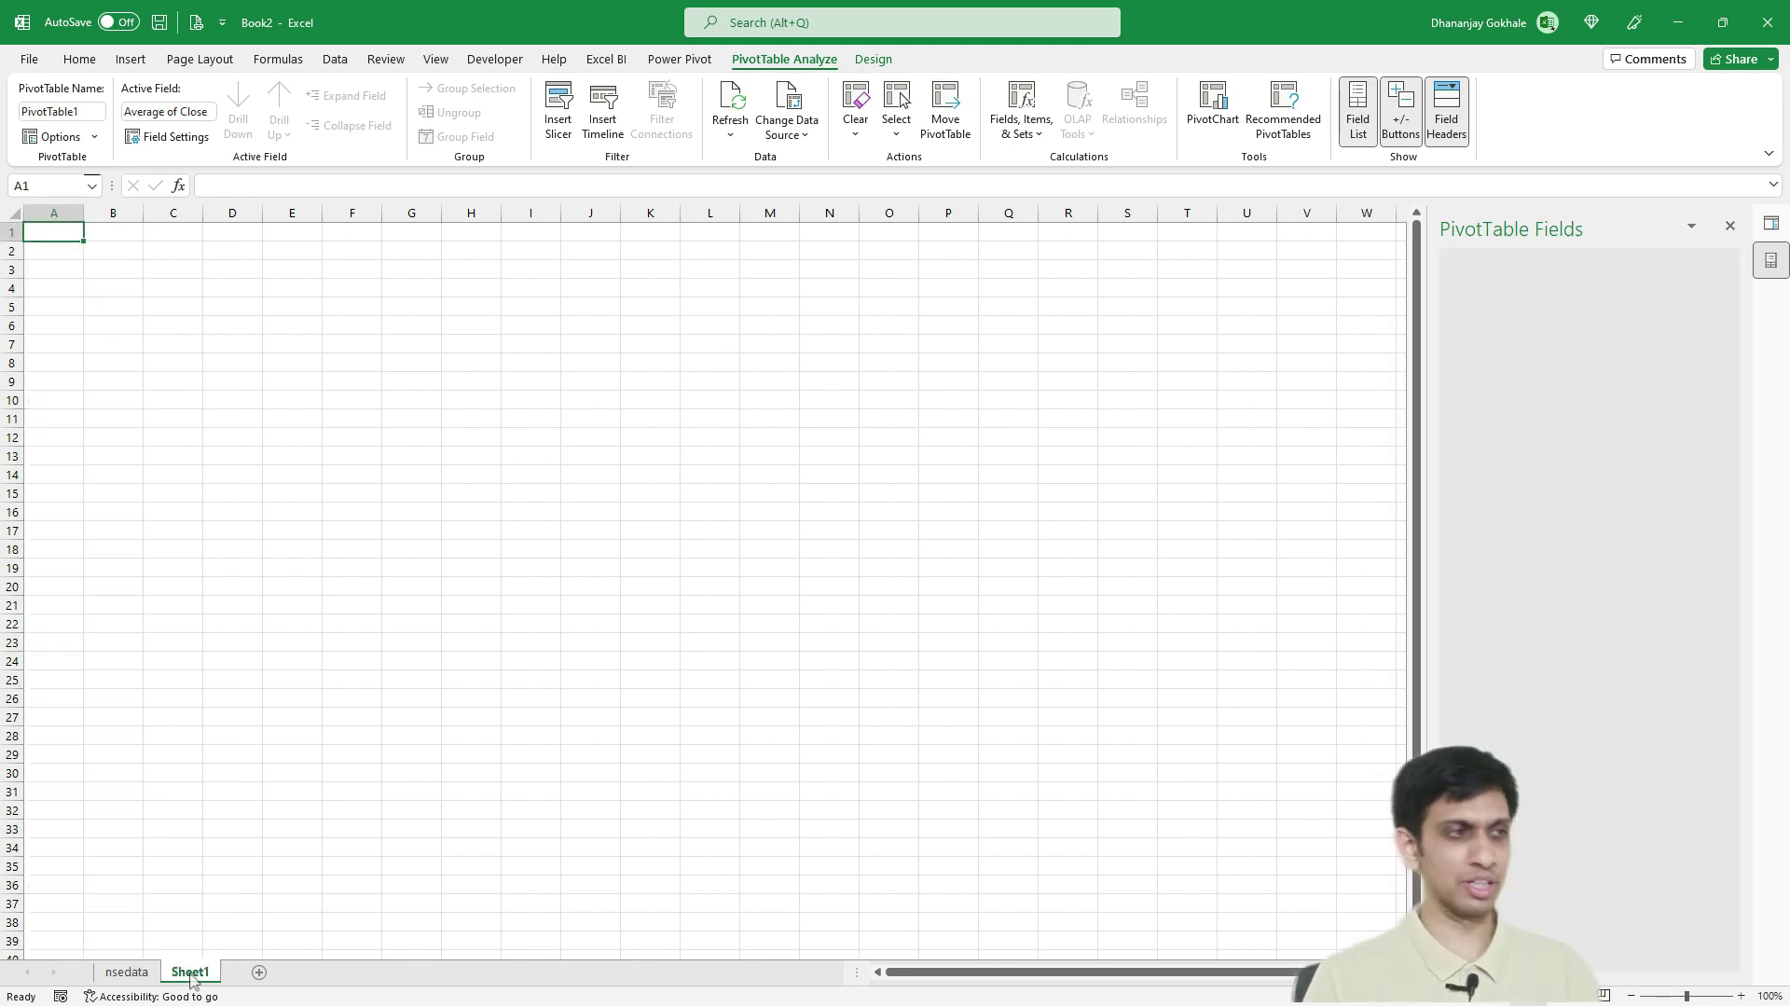
{"action": "left_click", "coordinate": [122, 974]}
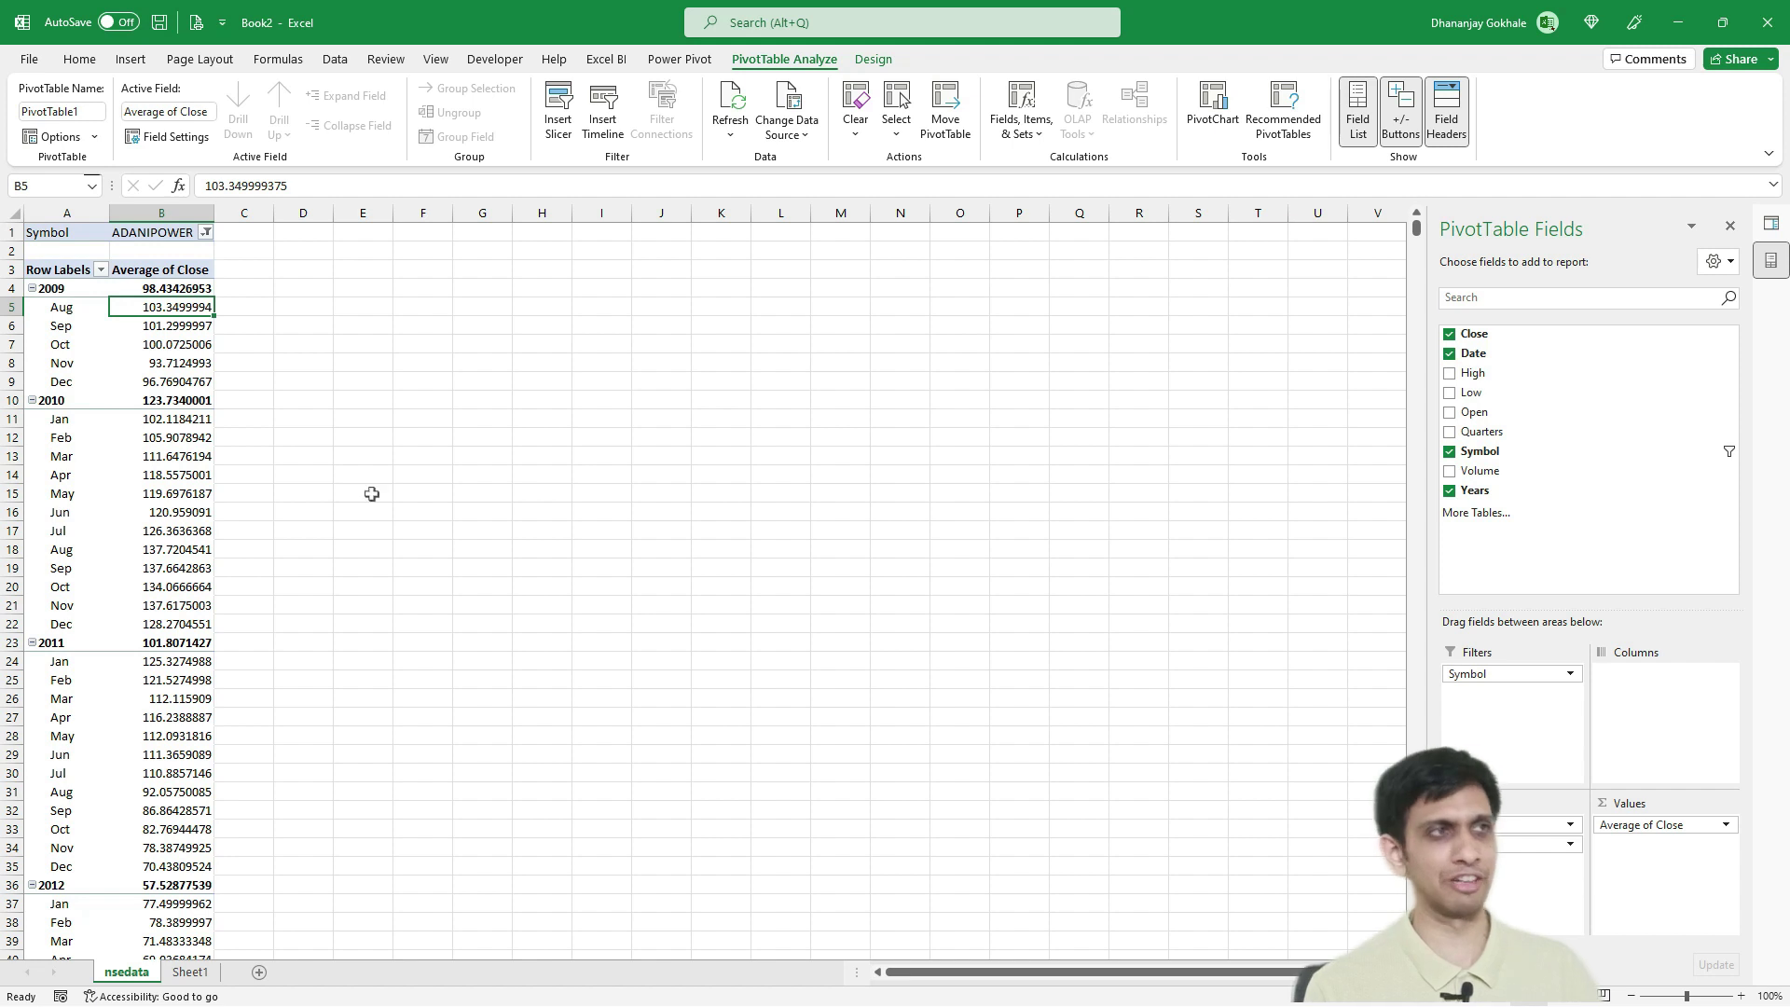
Save the workbook to the Desktop folder as nse-demo in xlsx format
{"action": "left_click", "coordinate": [159, 22]}
{"action": "left_click", "coordinate": [895, 545]}
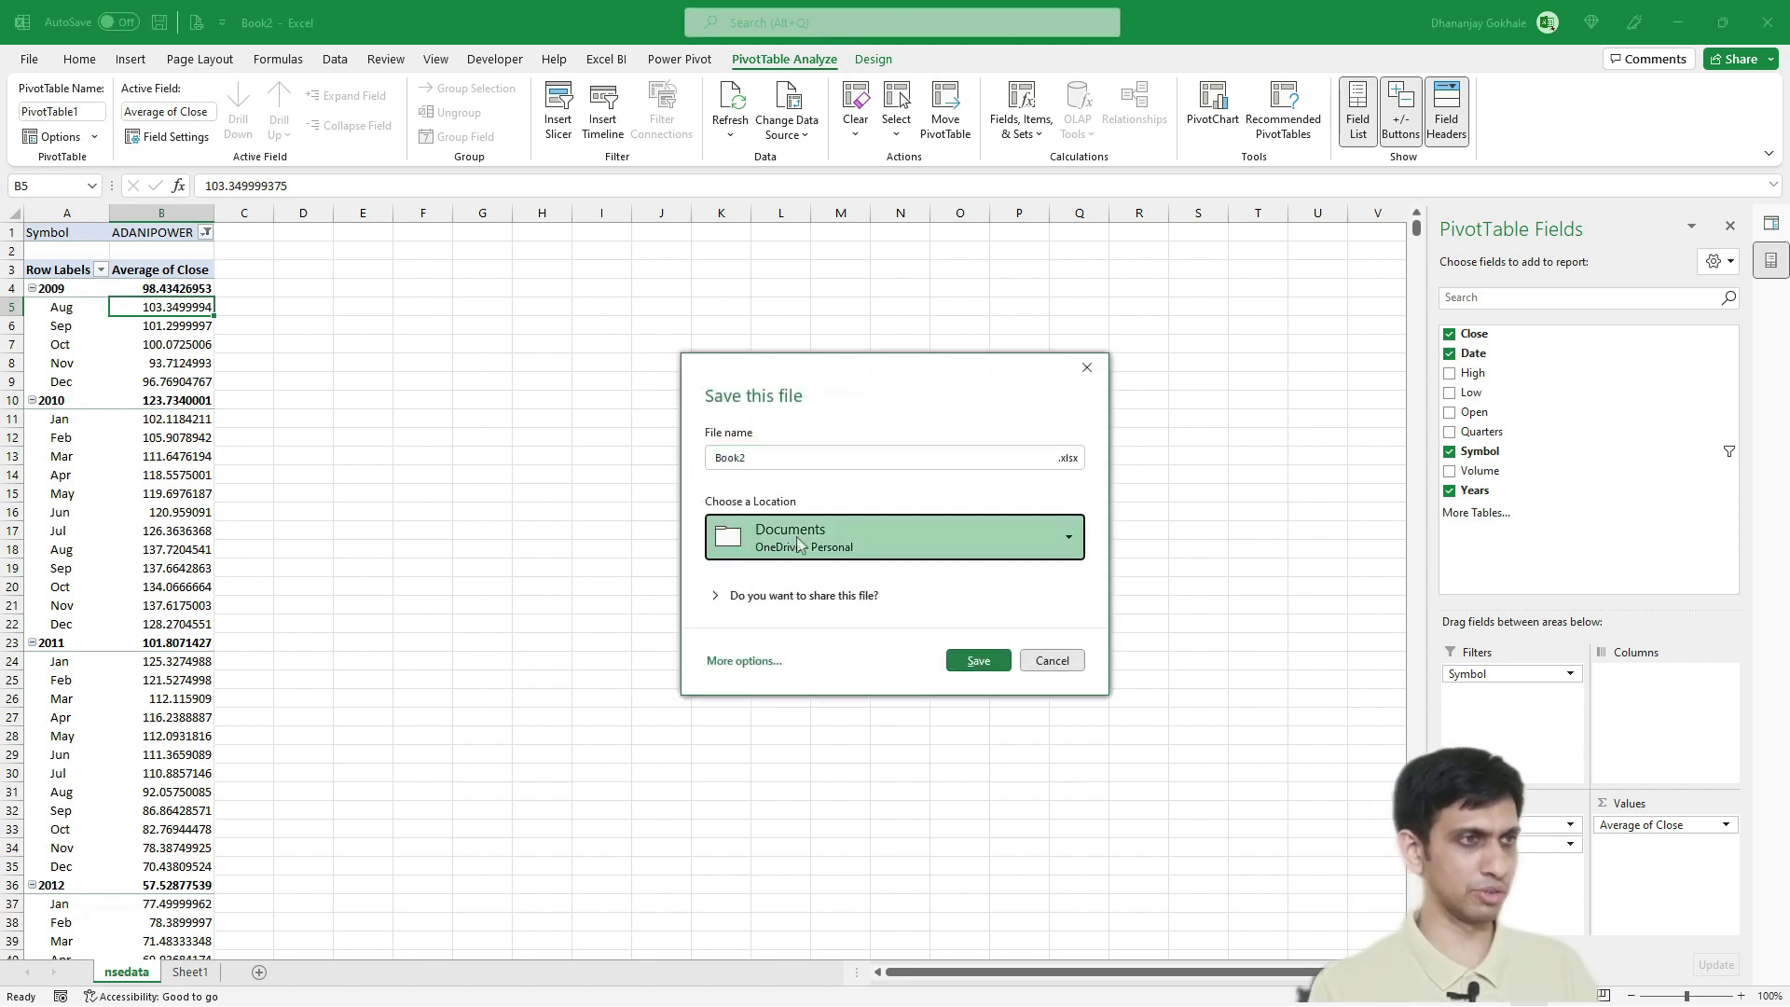
{"action": "left_click", "coordinate": [809, 690]}
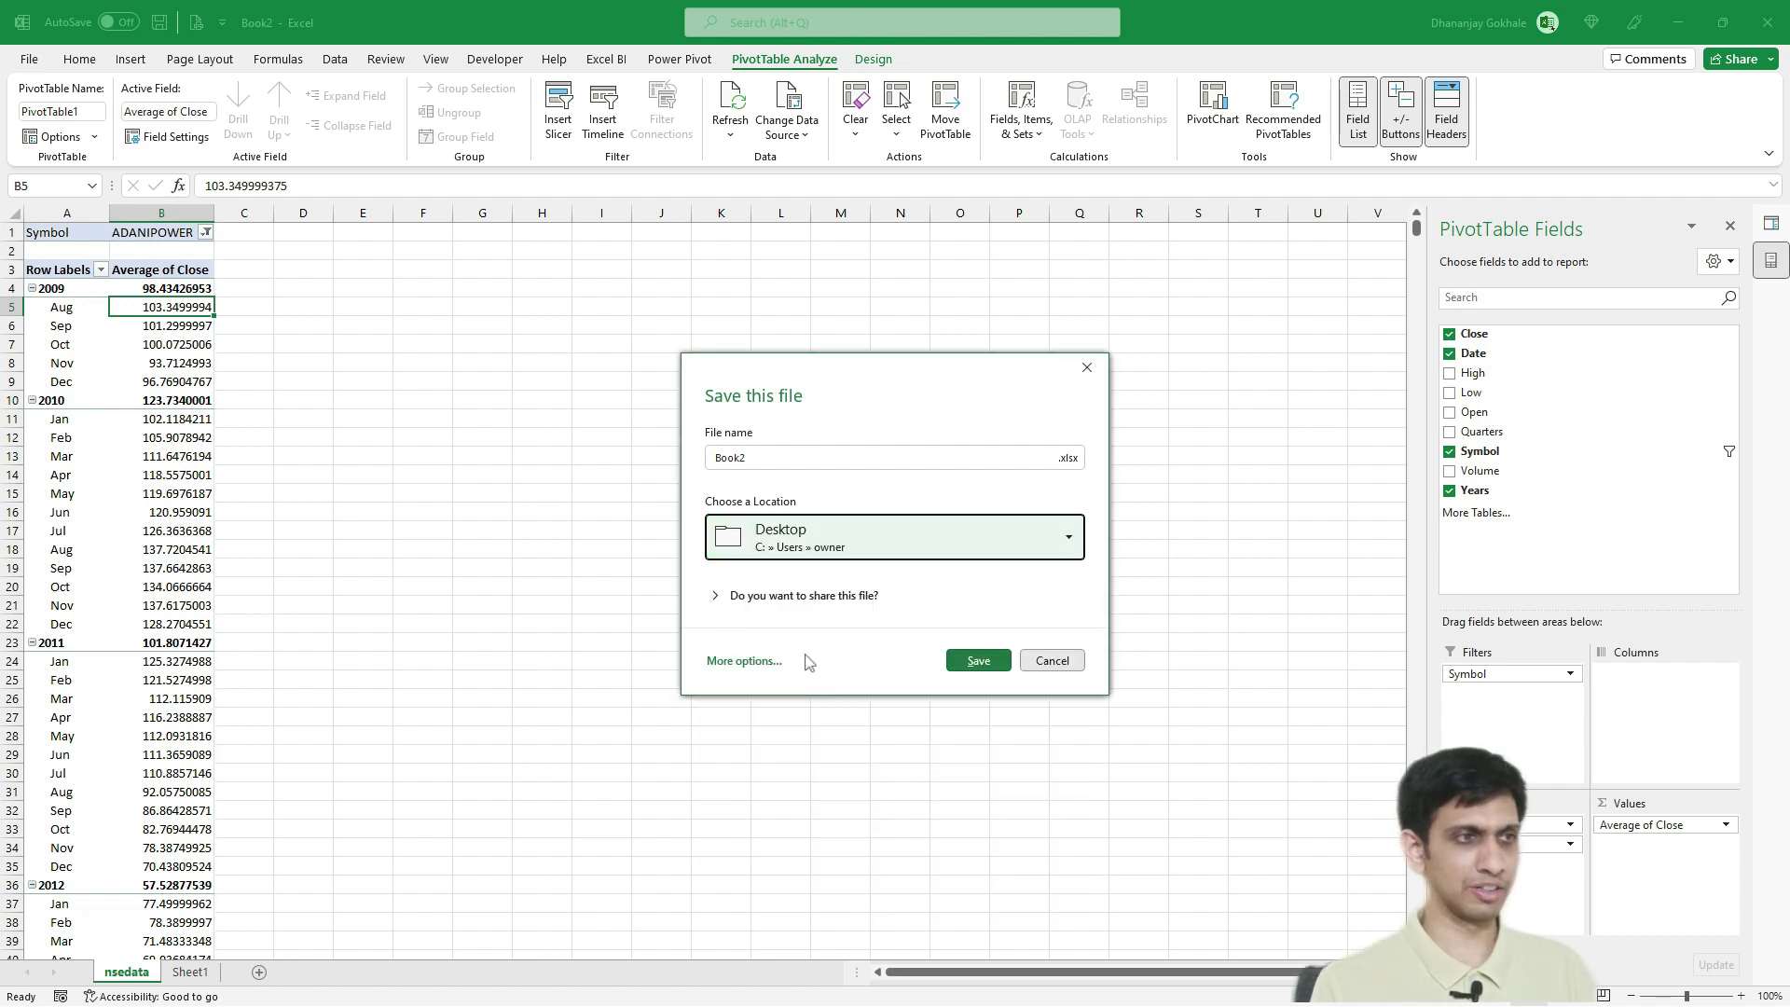
{"action": "left_click", "coordinate": [777, 458]}
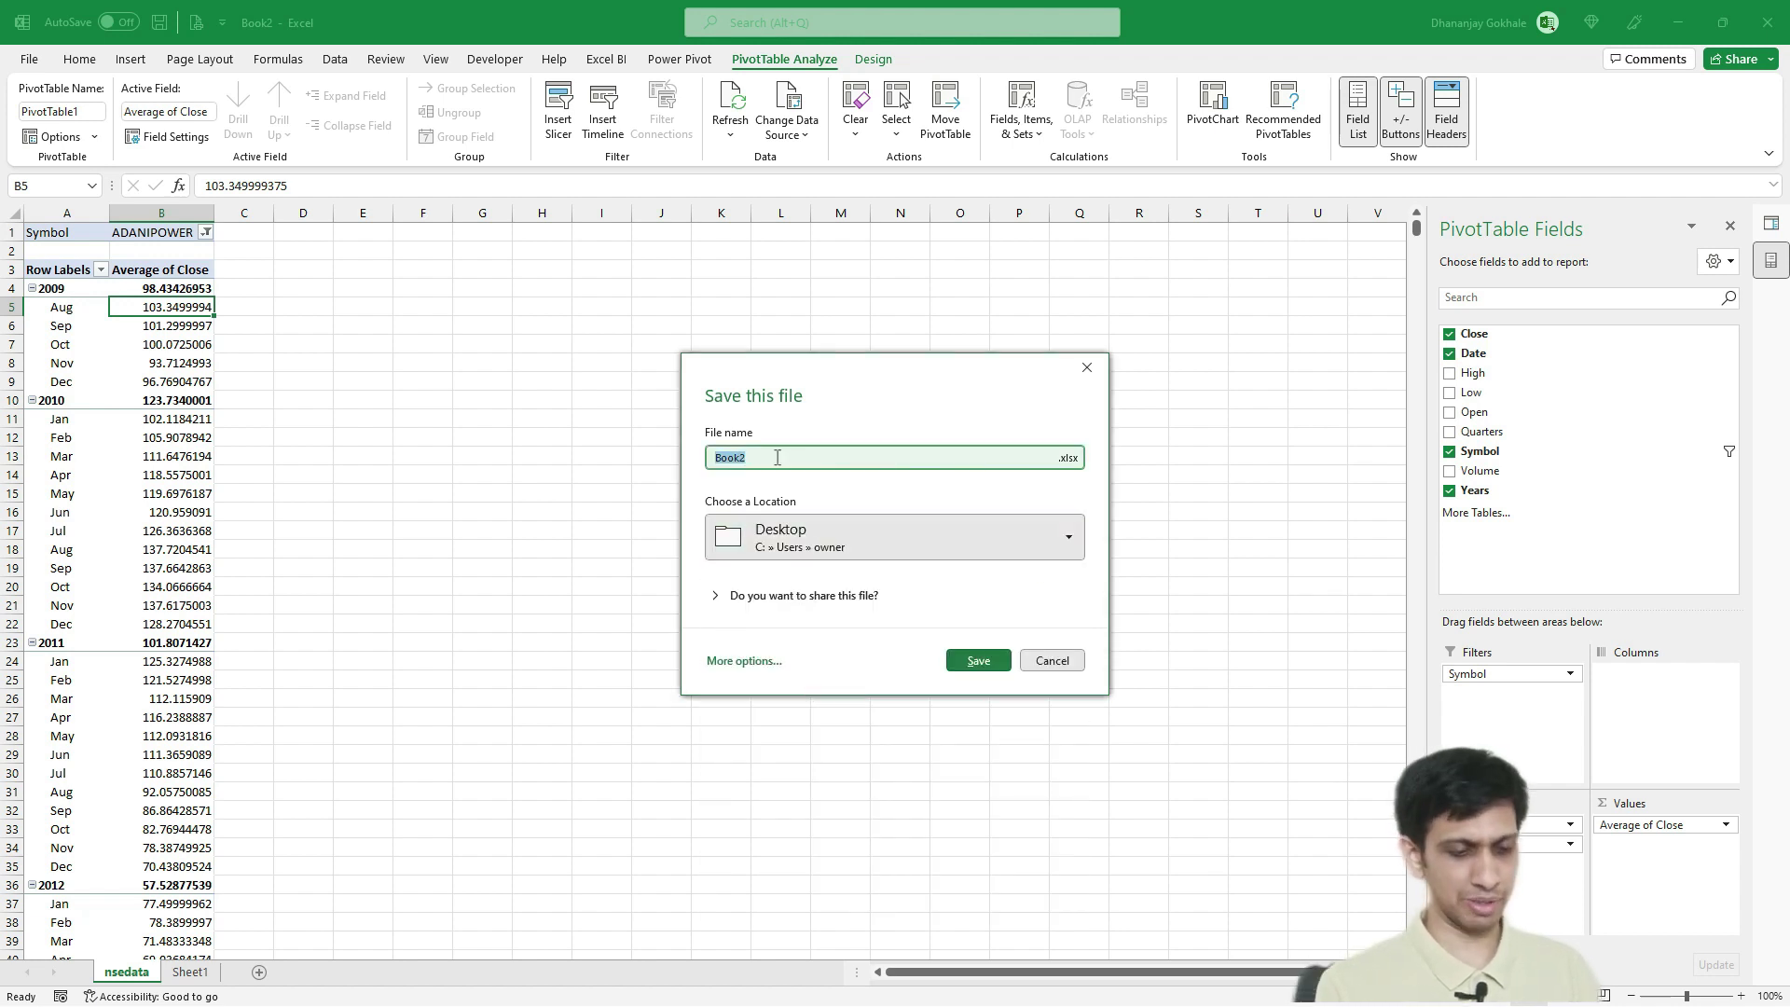
{"action": "type", "text": "nse-d"}
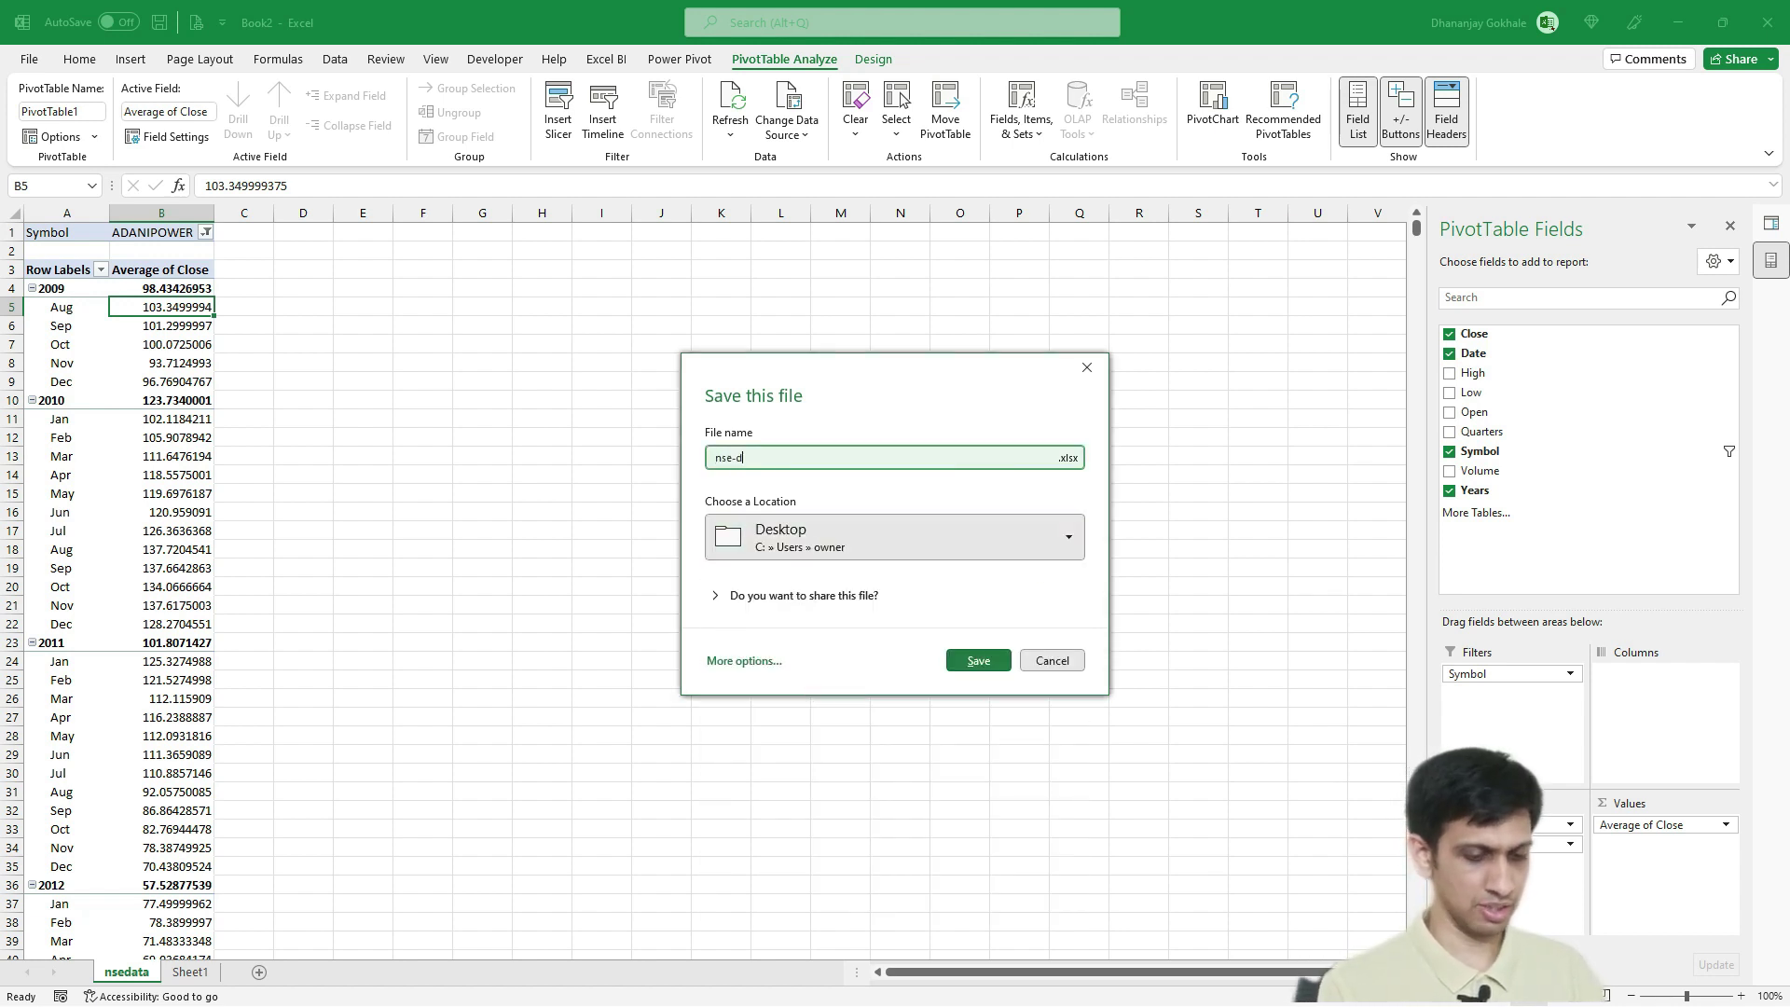
{"action": "type", "text": "emo"}
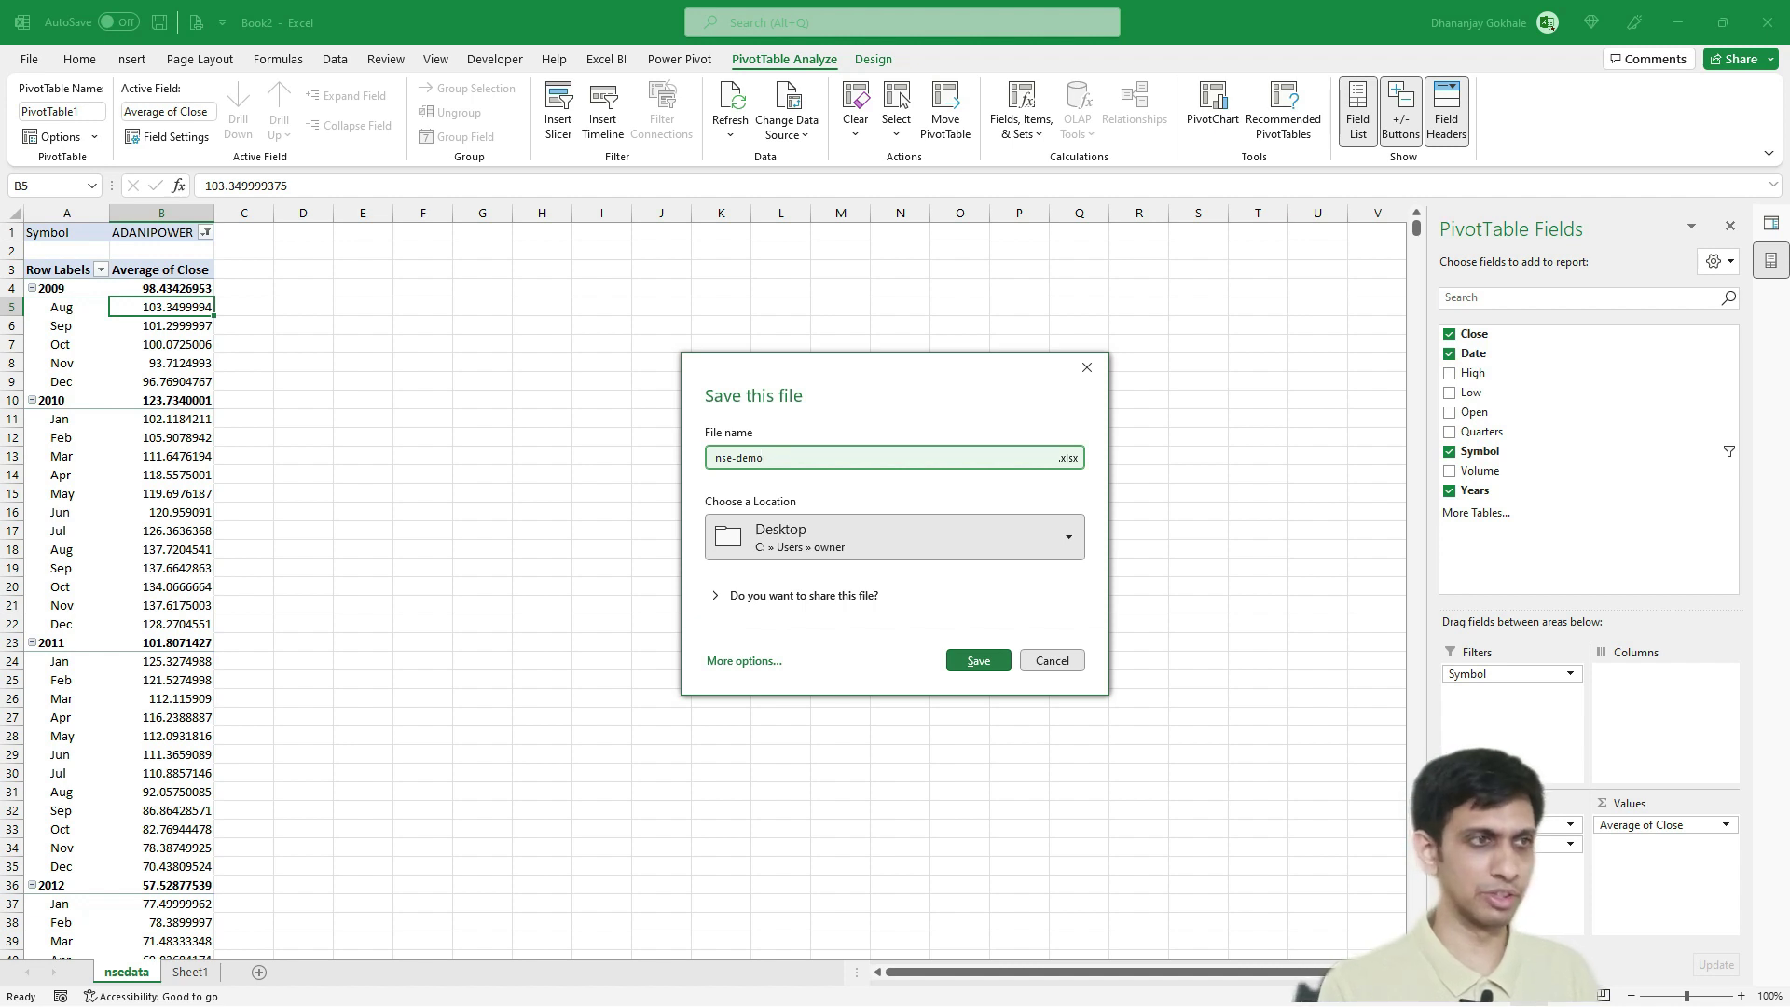
{"action": "key", "text": "Return"}
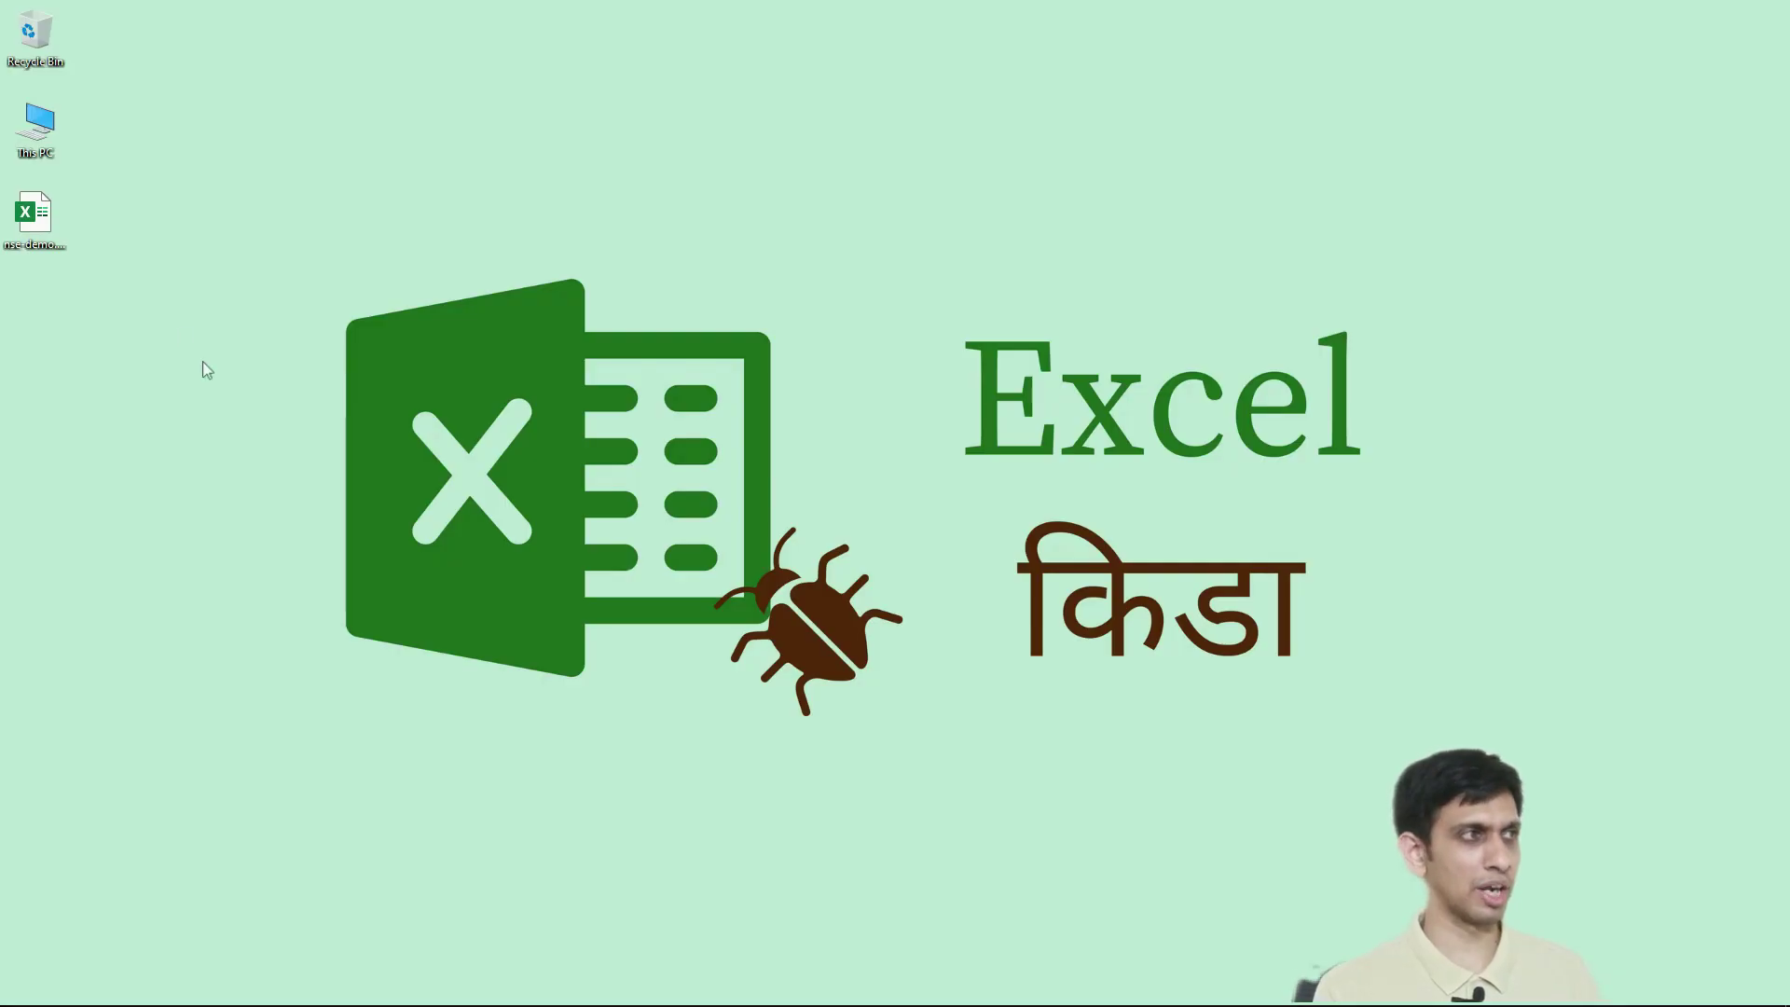
On the Windows desktop, open the properties of the nse-demo.xlsx file to examine its size
{"action": "right_click", "coordinate": [44, 235]}
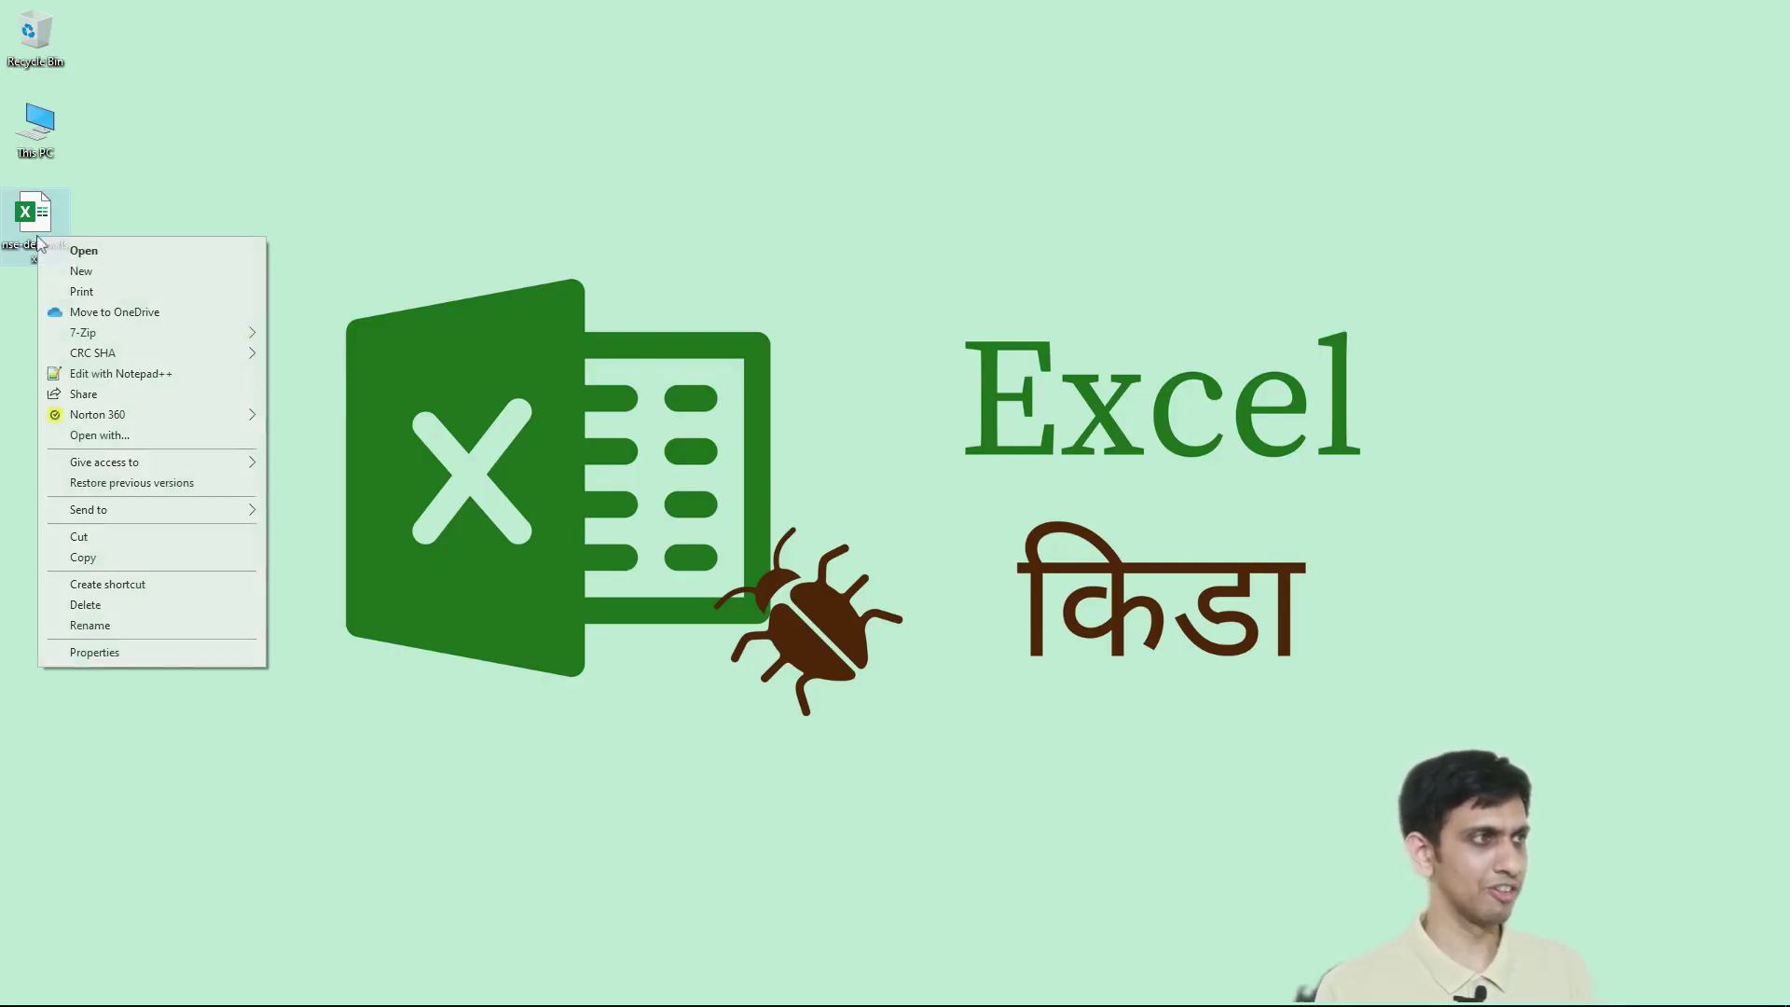
{"action": "left_click", "coordinate": [94, 652]}
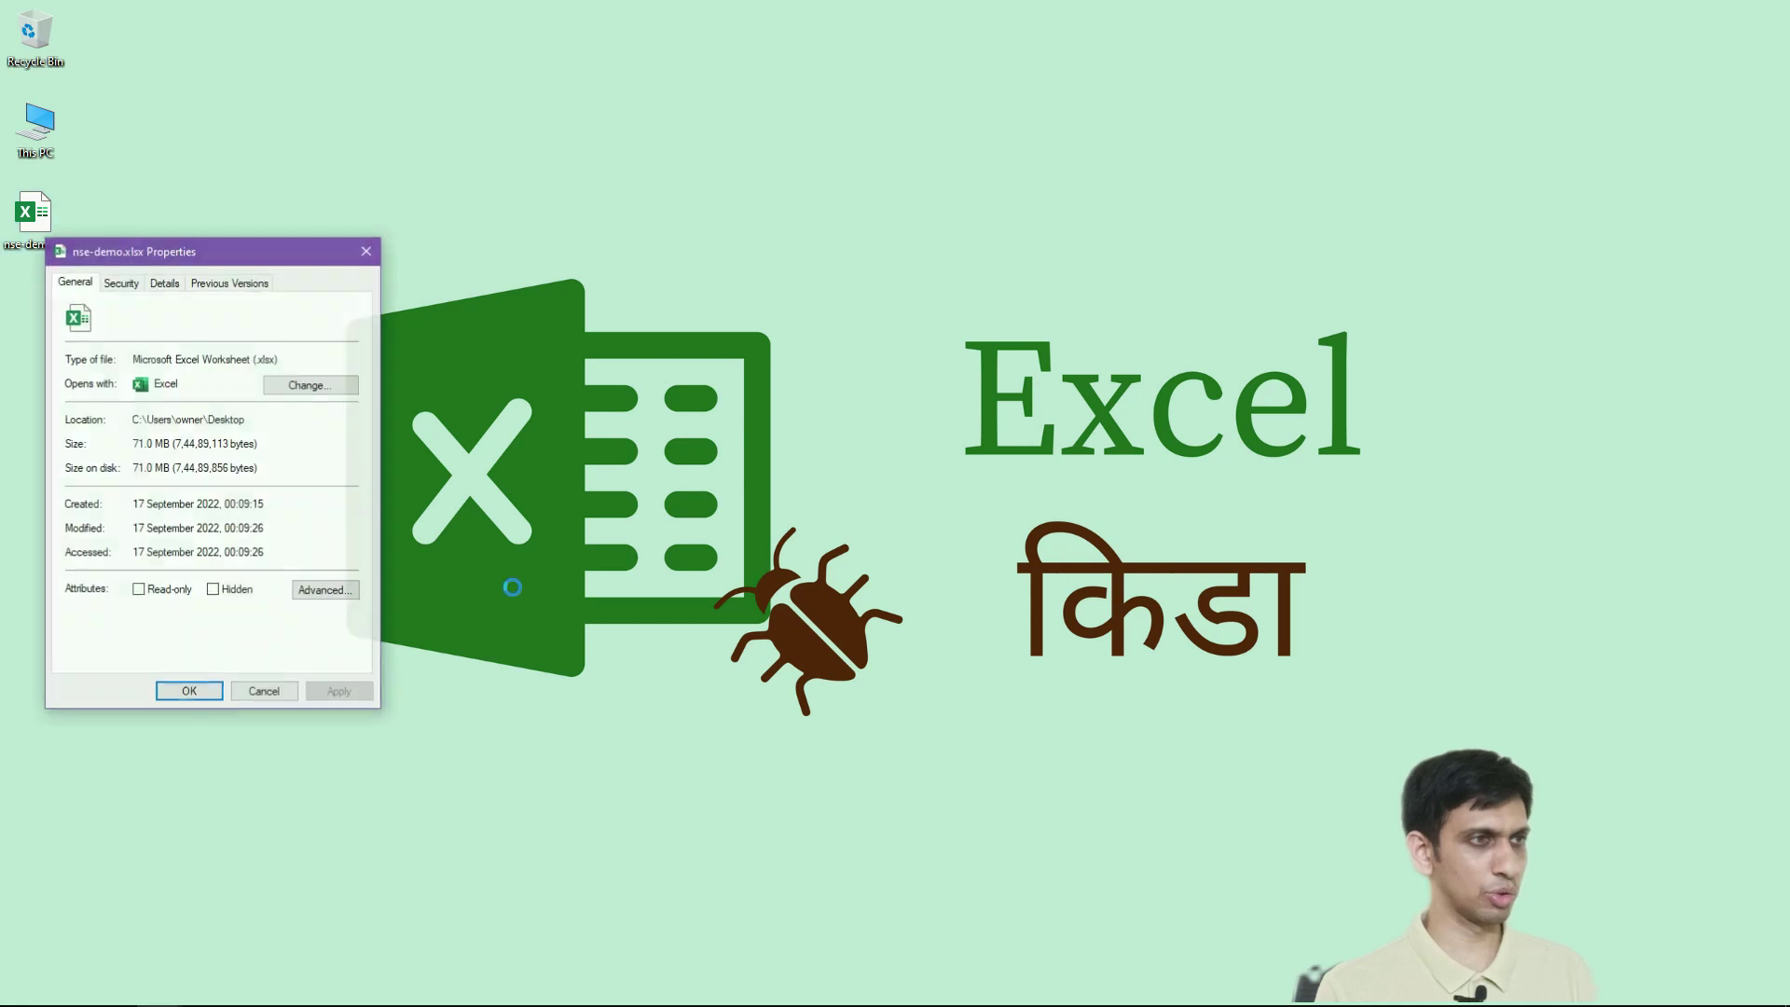